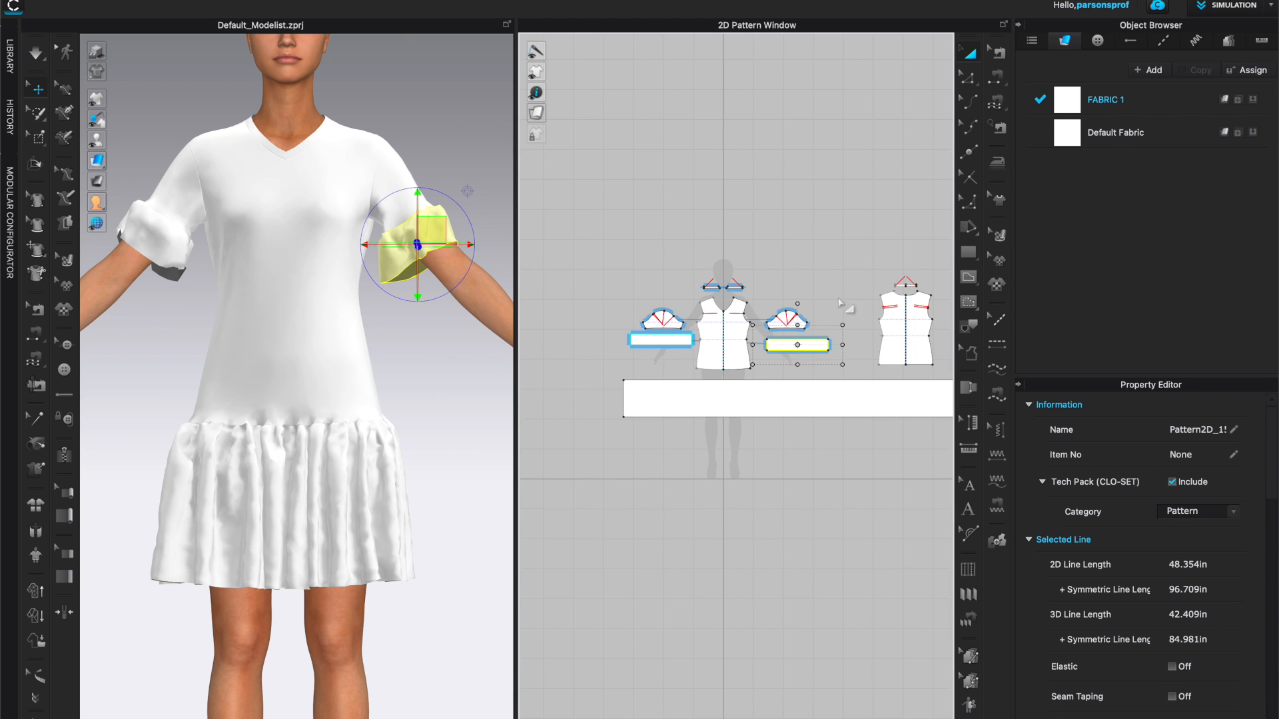
Step: Assign FABRIC 1 to all pattern pieces and delete the unused Default Fabric
scroll(819, 321, "down", 2)
middle_click_drag(846, 287, 776, 286)
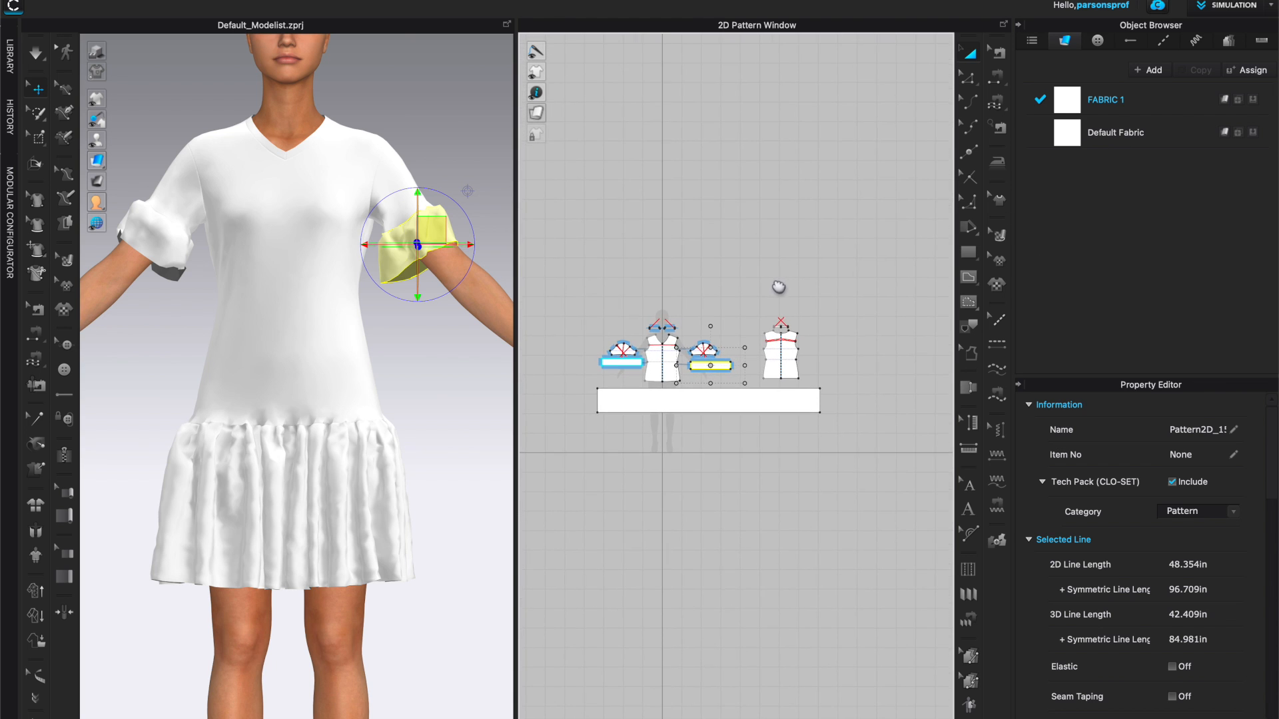
left_click_drag(576, 291, 893, 501)
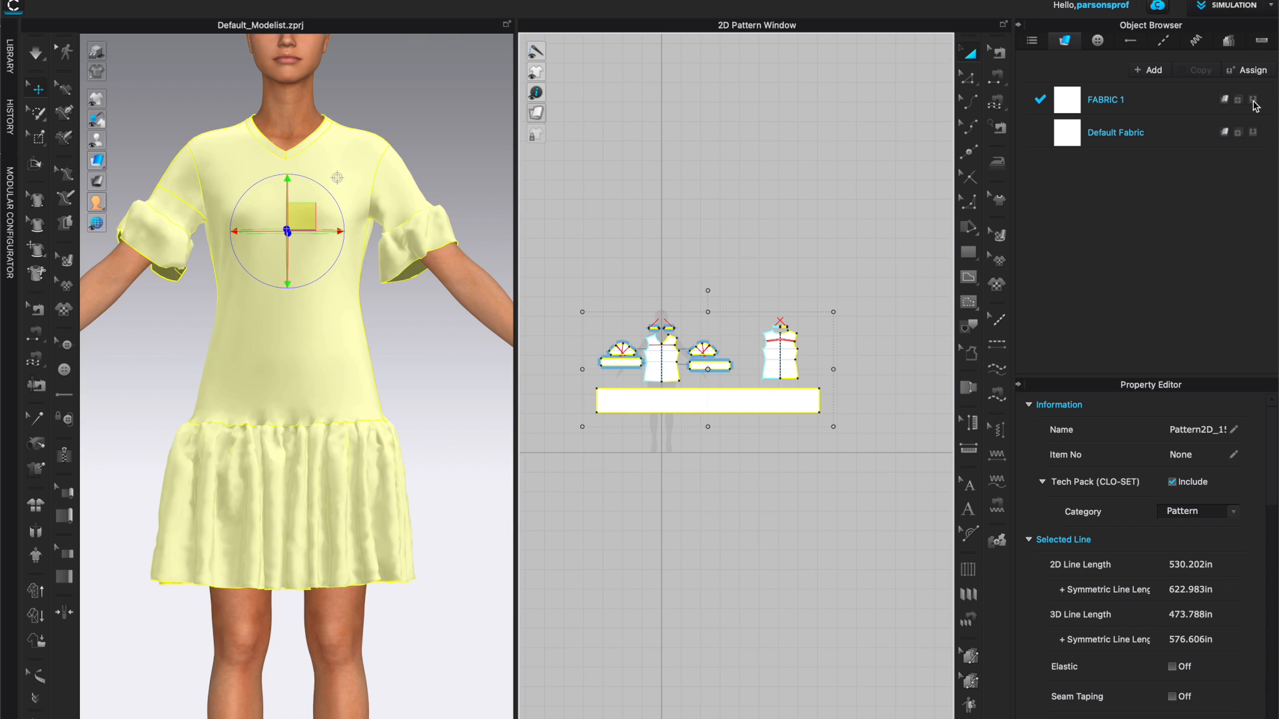
left_click(1256, 105)
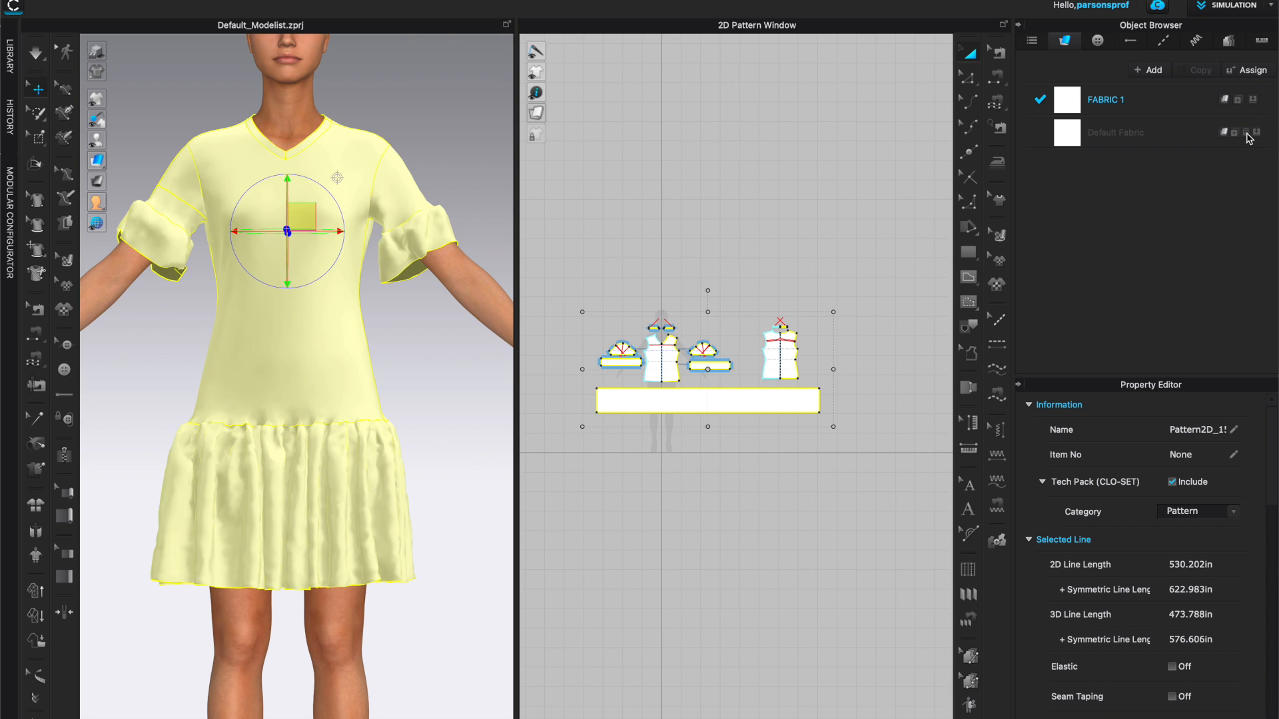
left_click(1246, 133)
scroll(886, 266, "up", 2)
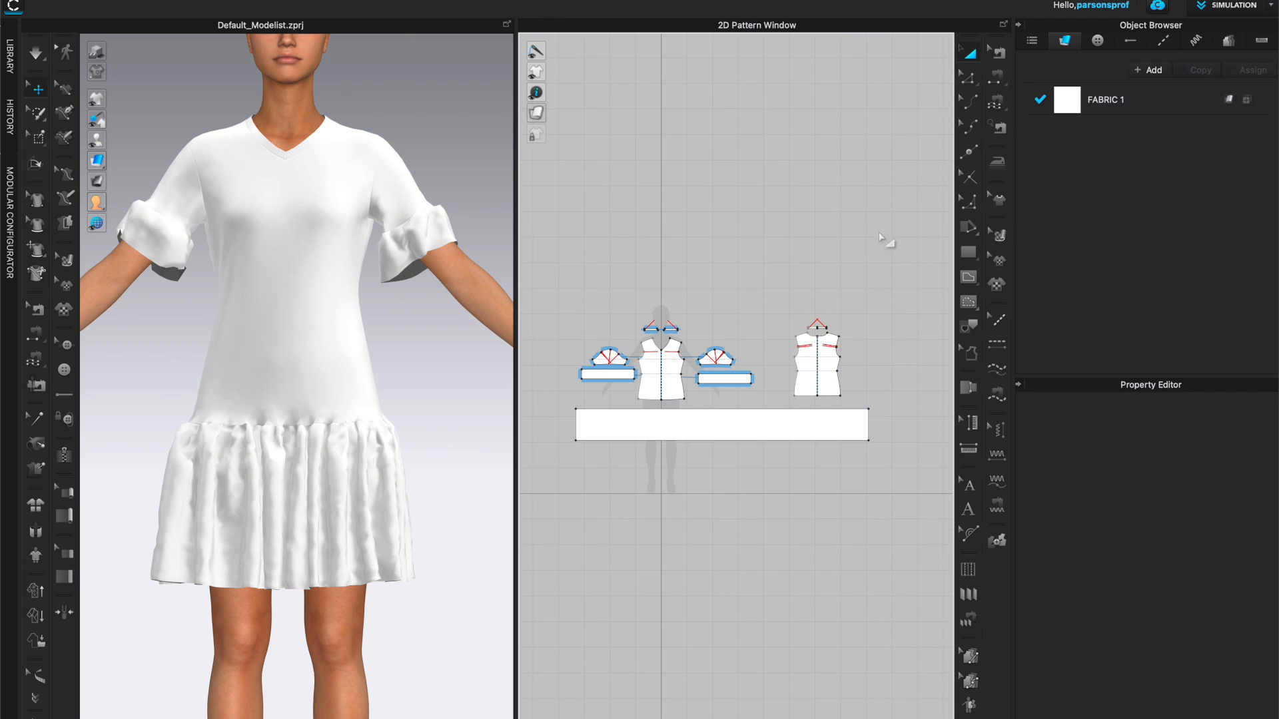
Step: Open the Texture Editor for the front texture of FABRIC 1
left_click(1174, 104)
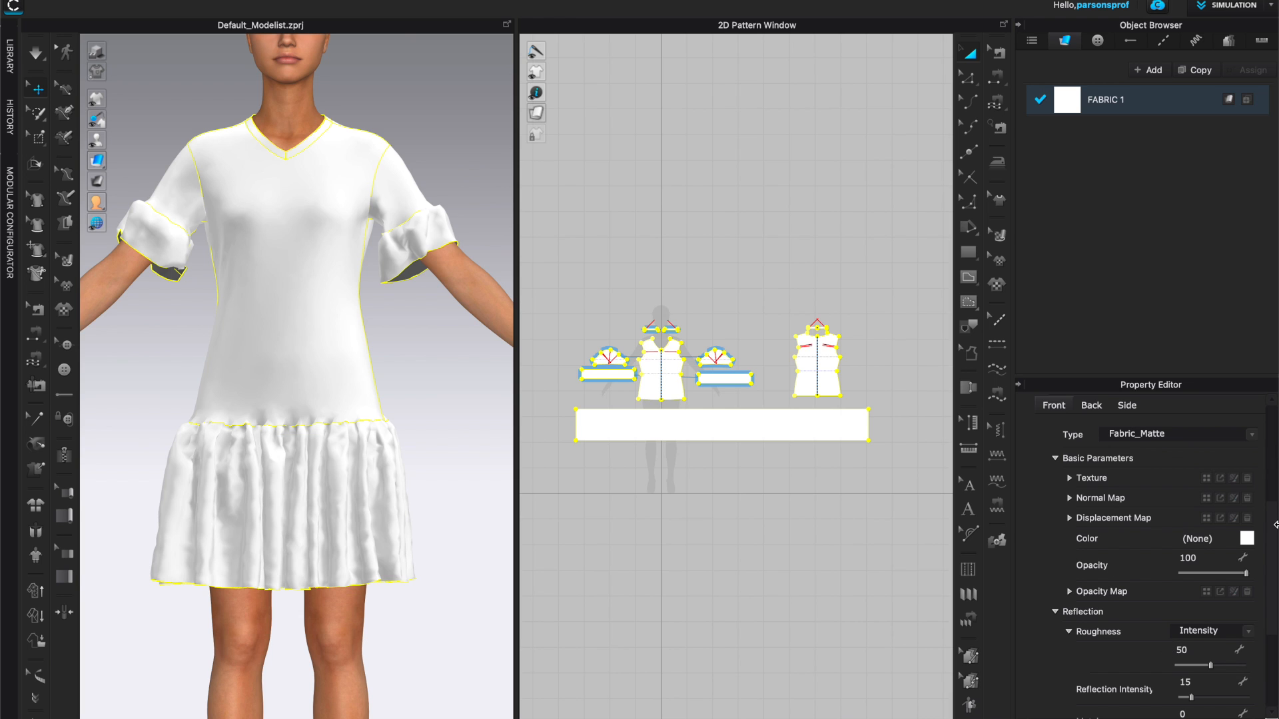
mouse_move(1269, 532)
left_mouse_down()
mouse_move(1270, 404)
mouse_move(1269, 517)
left_mouse_up()
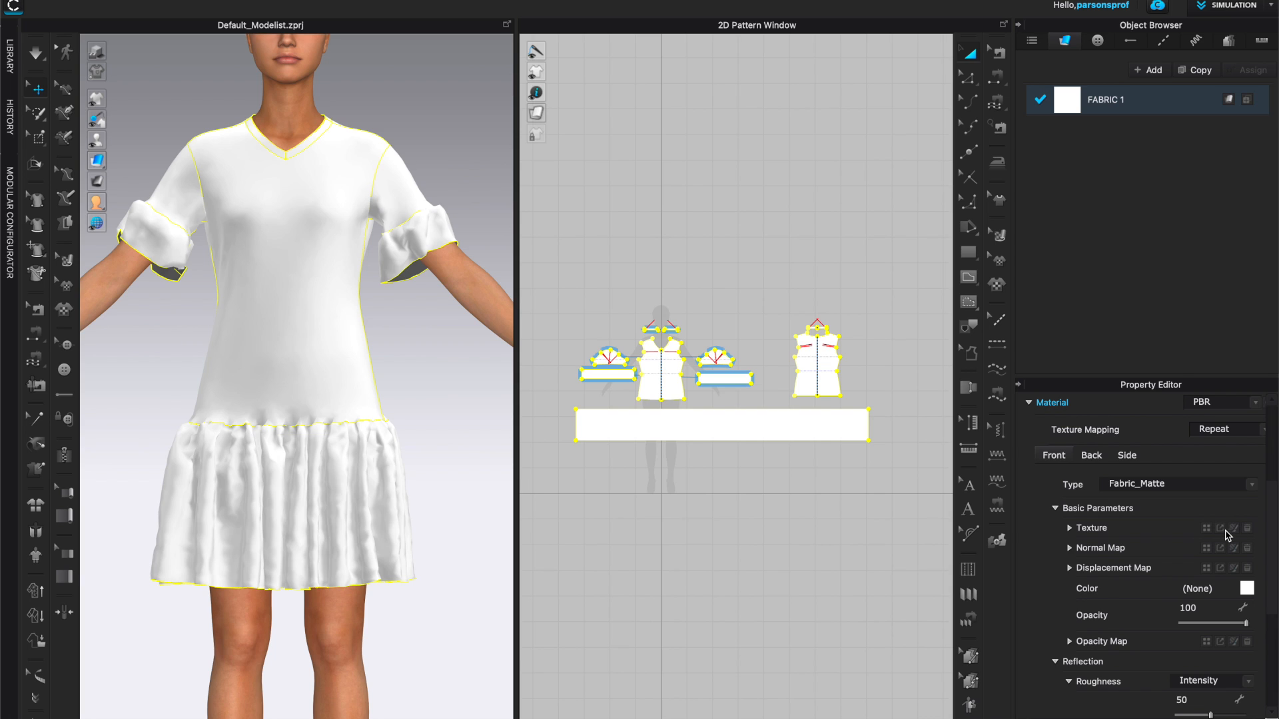
left_click(1234, 529)
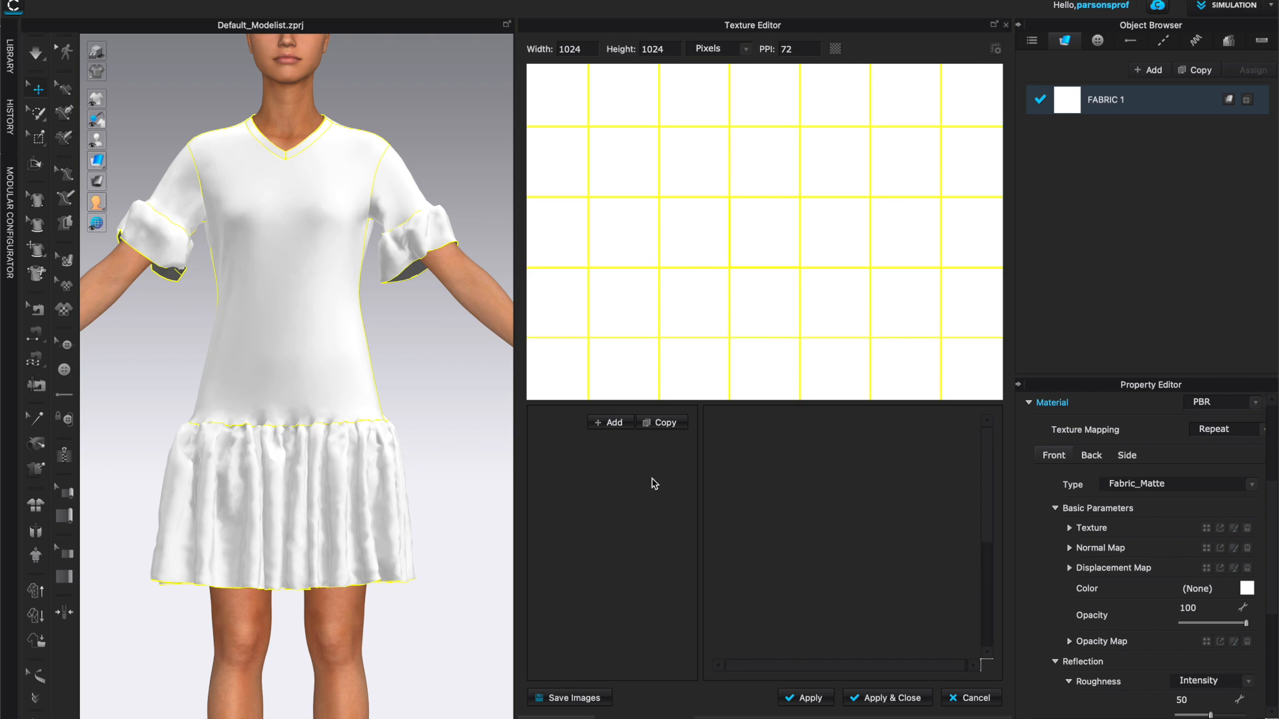
Step: Examine the texture tile grid and the canvas width, height, unit and PPI settings
scroll(774, 226, "down", 2)
scroll(770, 193, "up", 3)
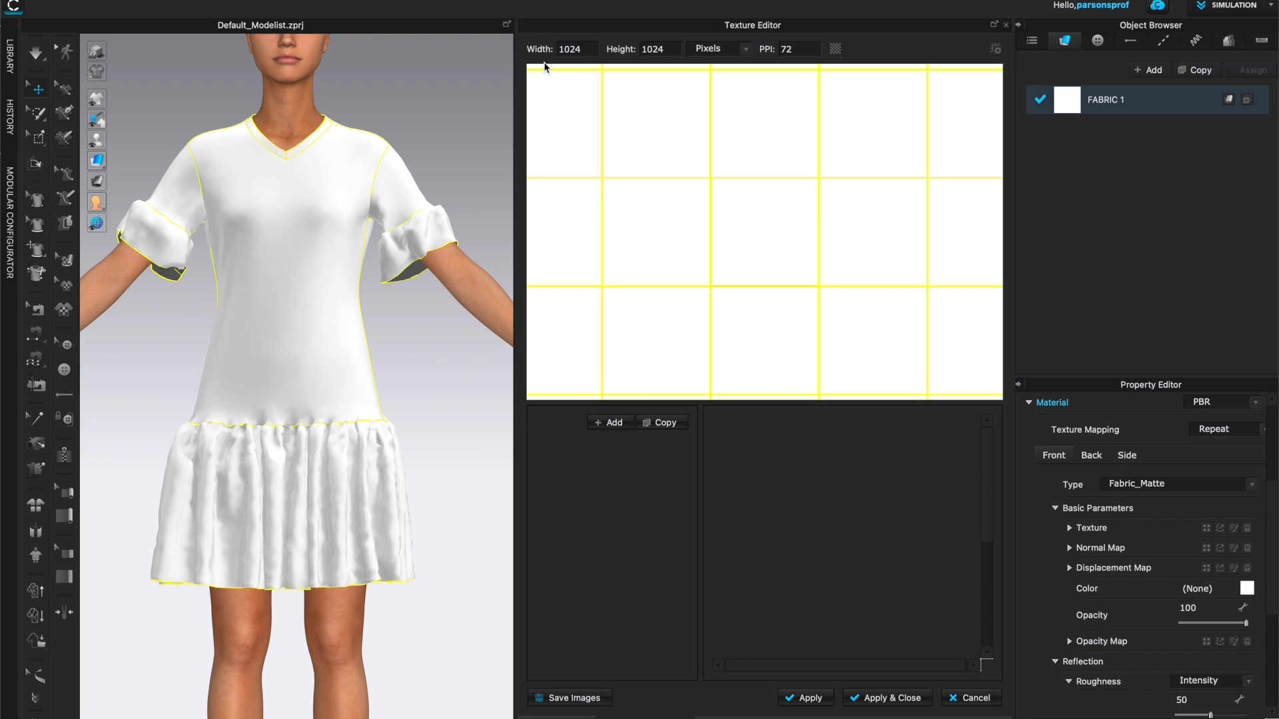
scroll(681, 246, "down", 2)
scroll(759, 269, "down", 2)
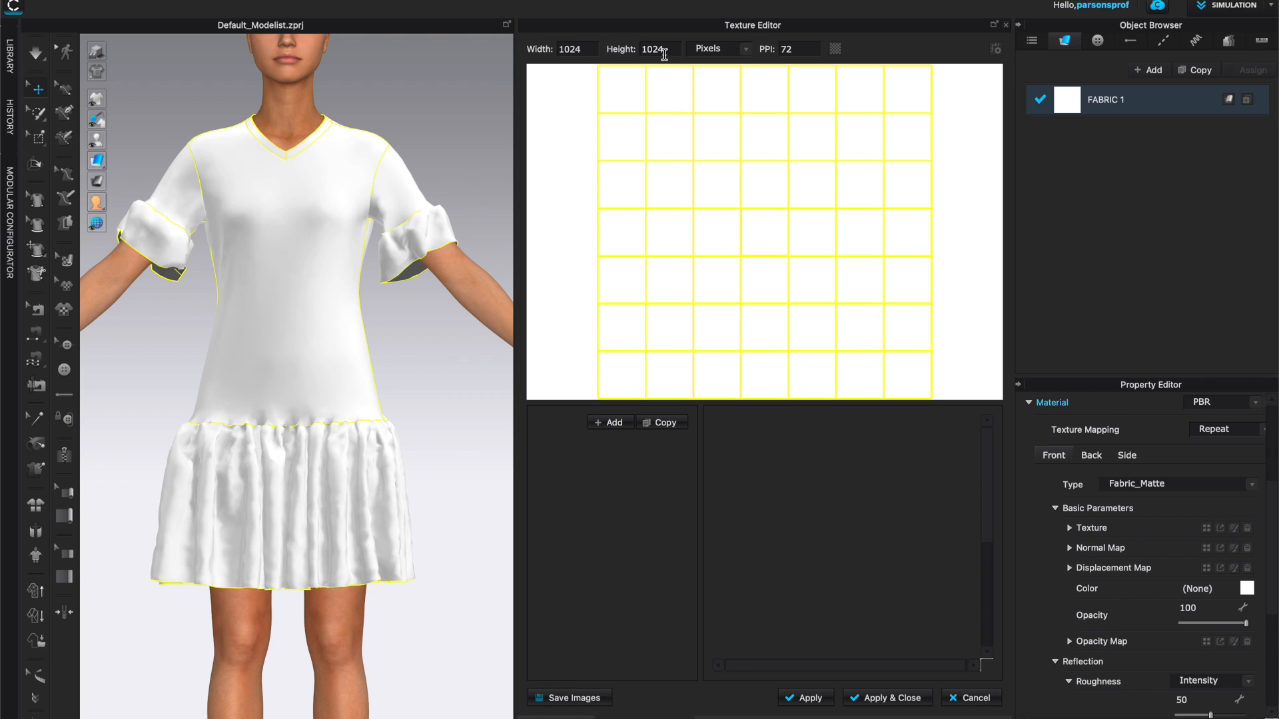
left_click(573, 50)
left_click(747, 51)
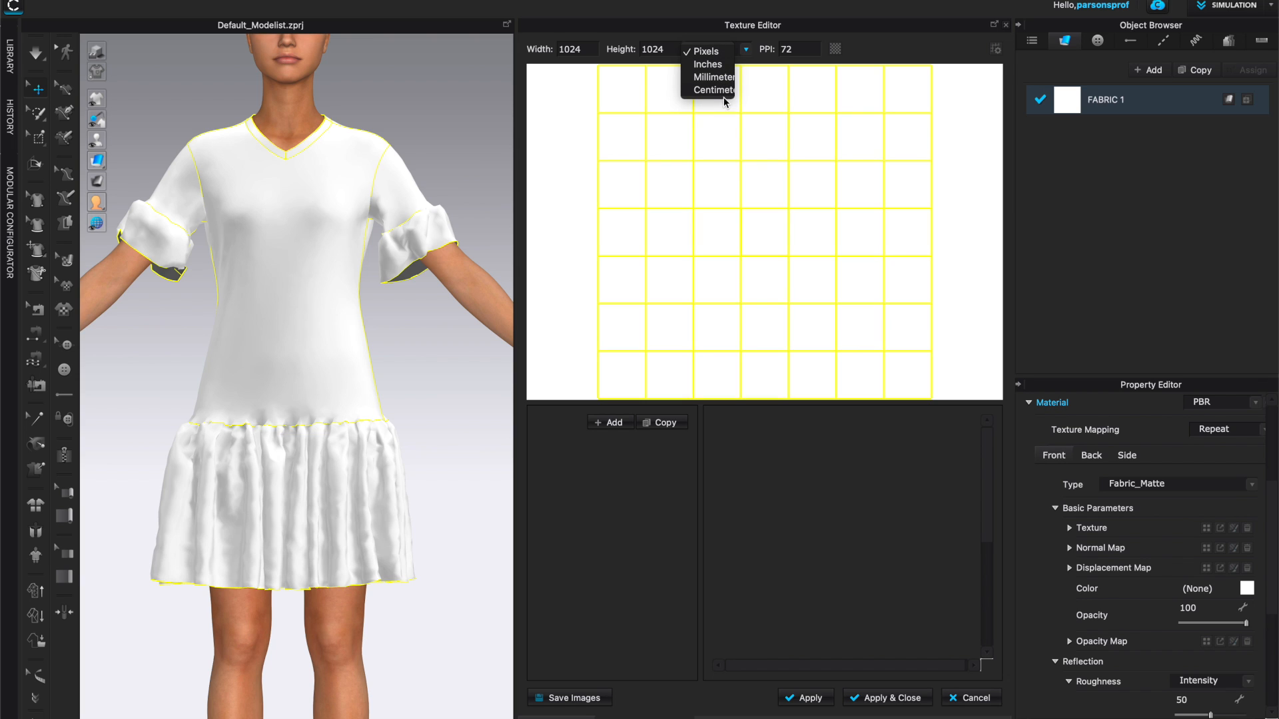
left_click(808, 54)
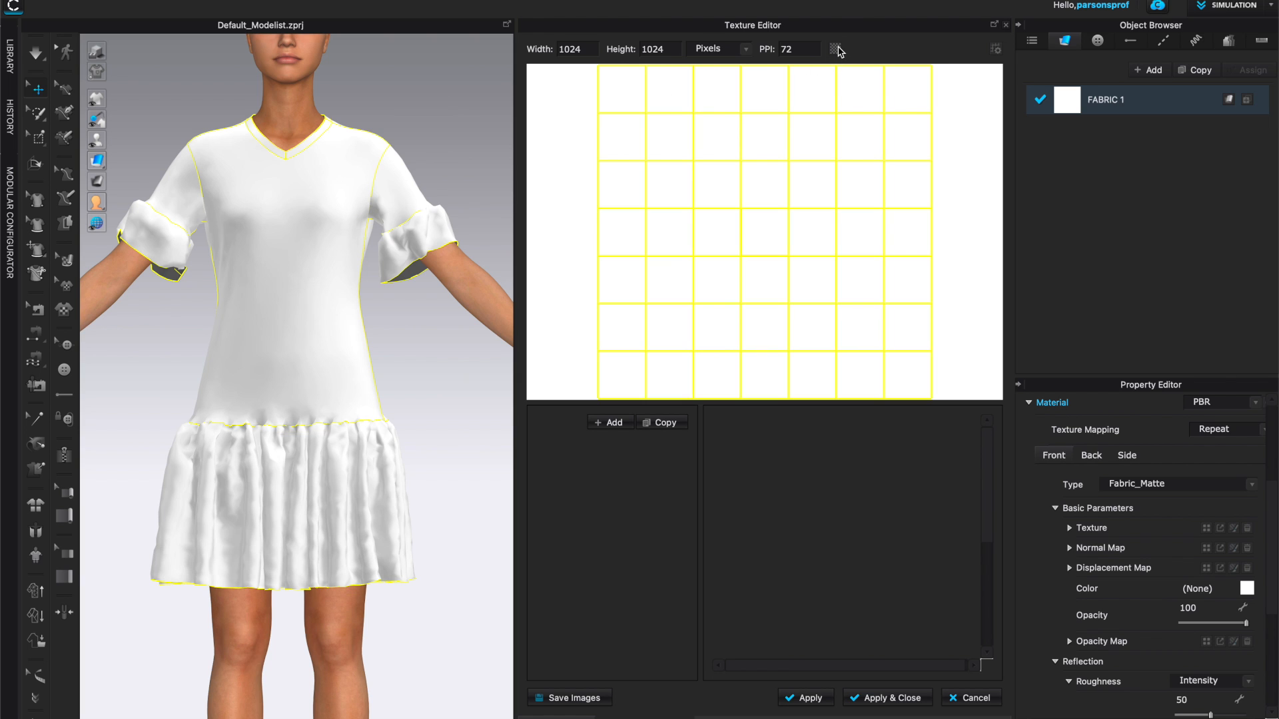
Step: Preview the dress with a transparent texture background and switch the transparency back off
left_click(836, 49)
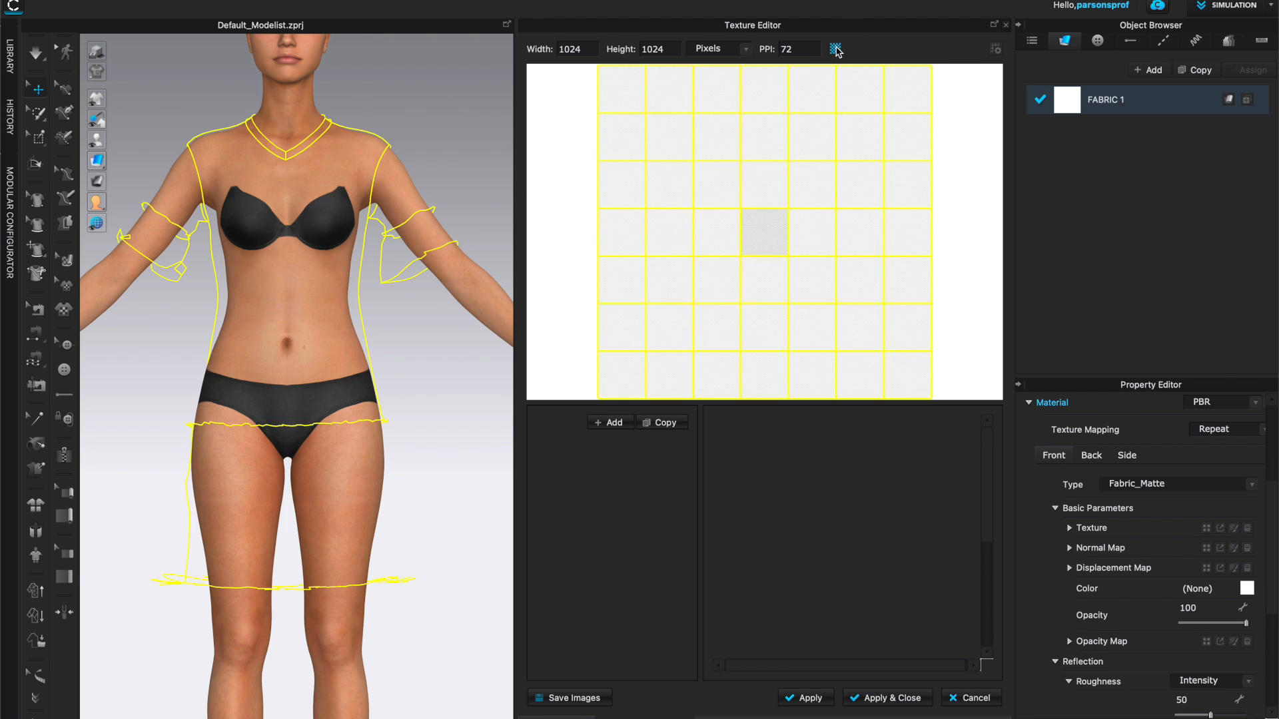
mouse_move(393, 366)
right_mouse_down()
mouse_move(257, 362)
mouse_move(405, 371)
mouse_move(392, 378)
right_mouse_up()
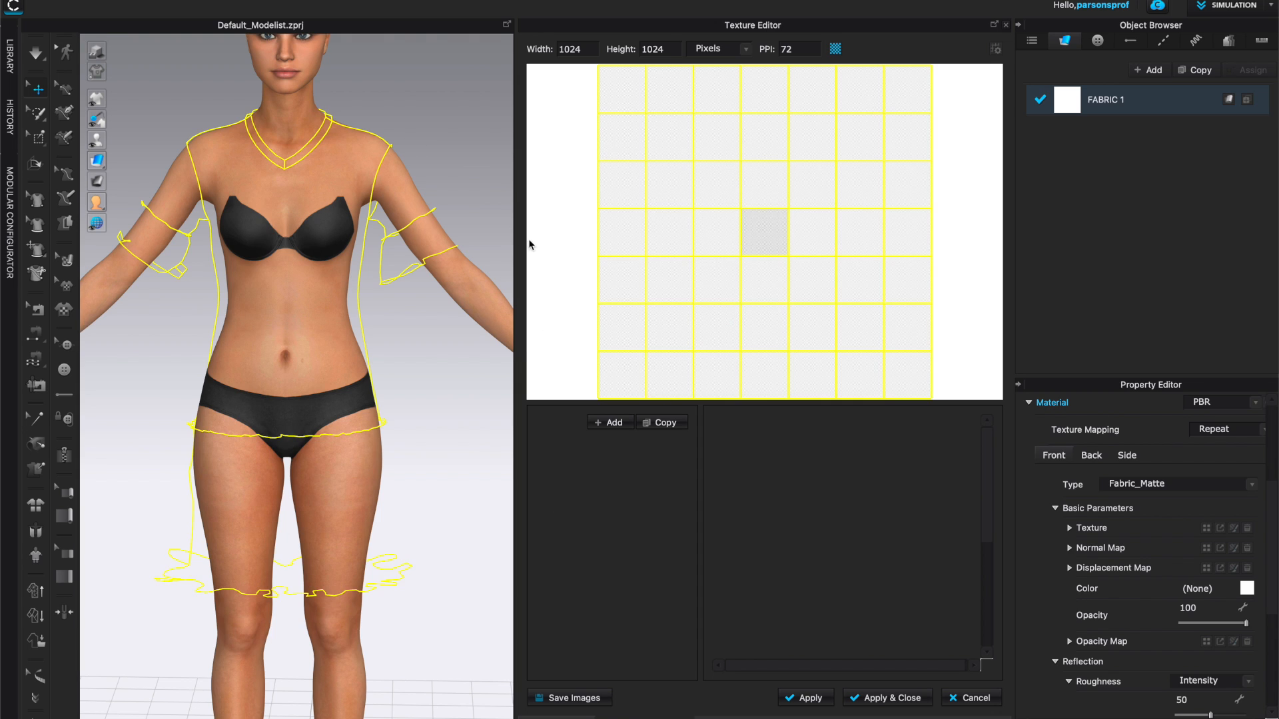
left_click(835, 48)
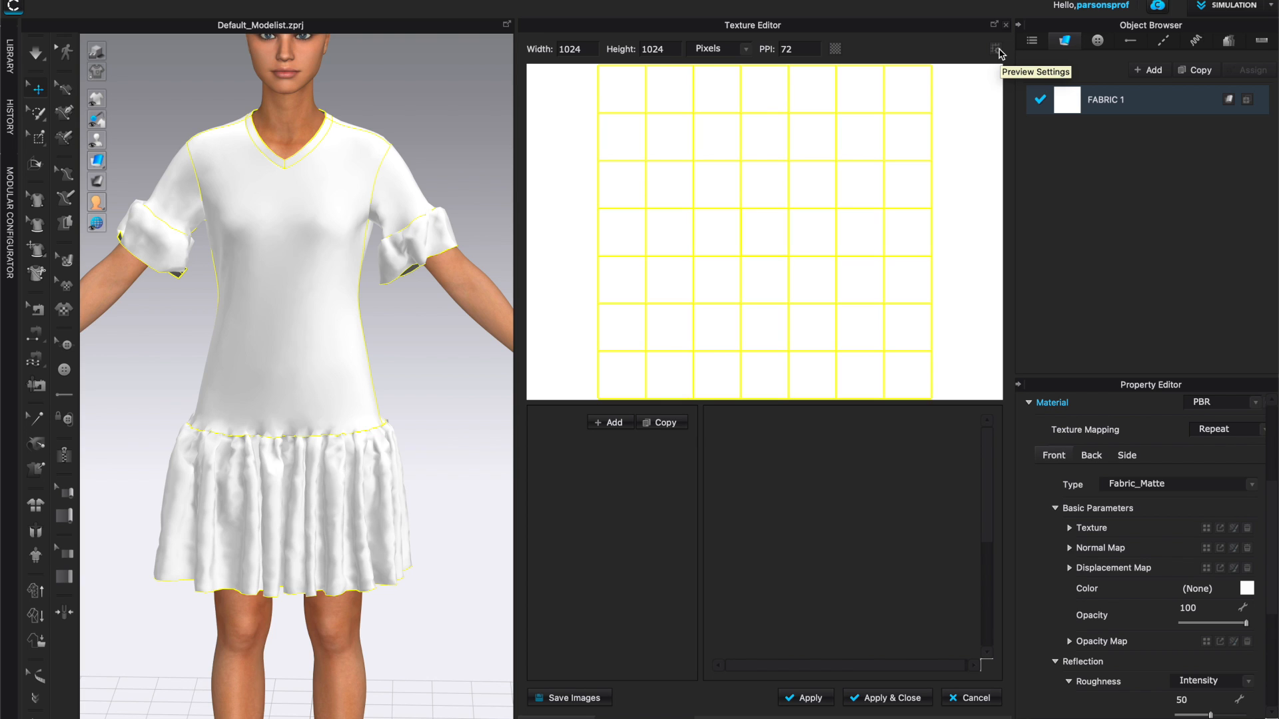
Step: Toggle the preview grid off and on and try adjusting the Occlude Opacity in Preview Settings
left_click(996, 49)
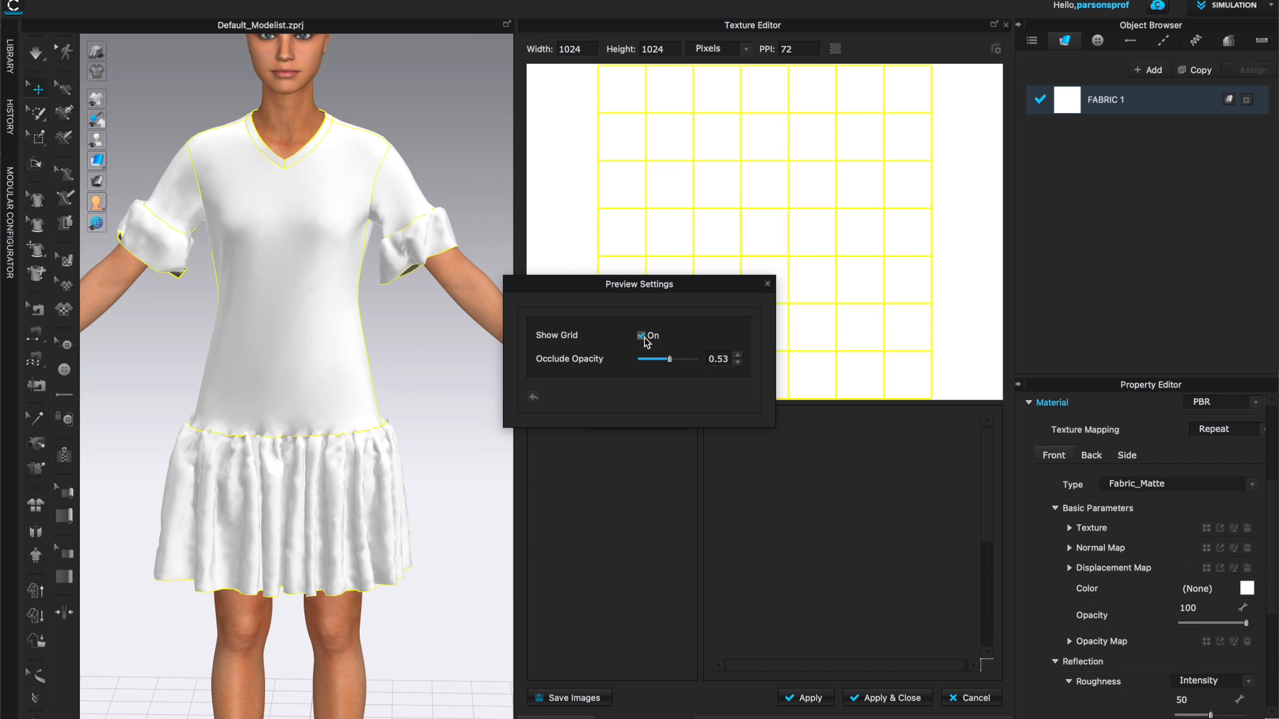
left_click(641, 336)
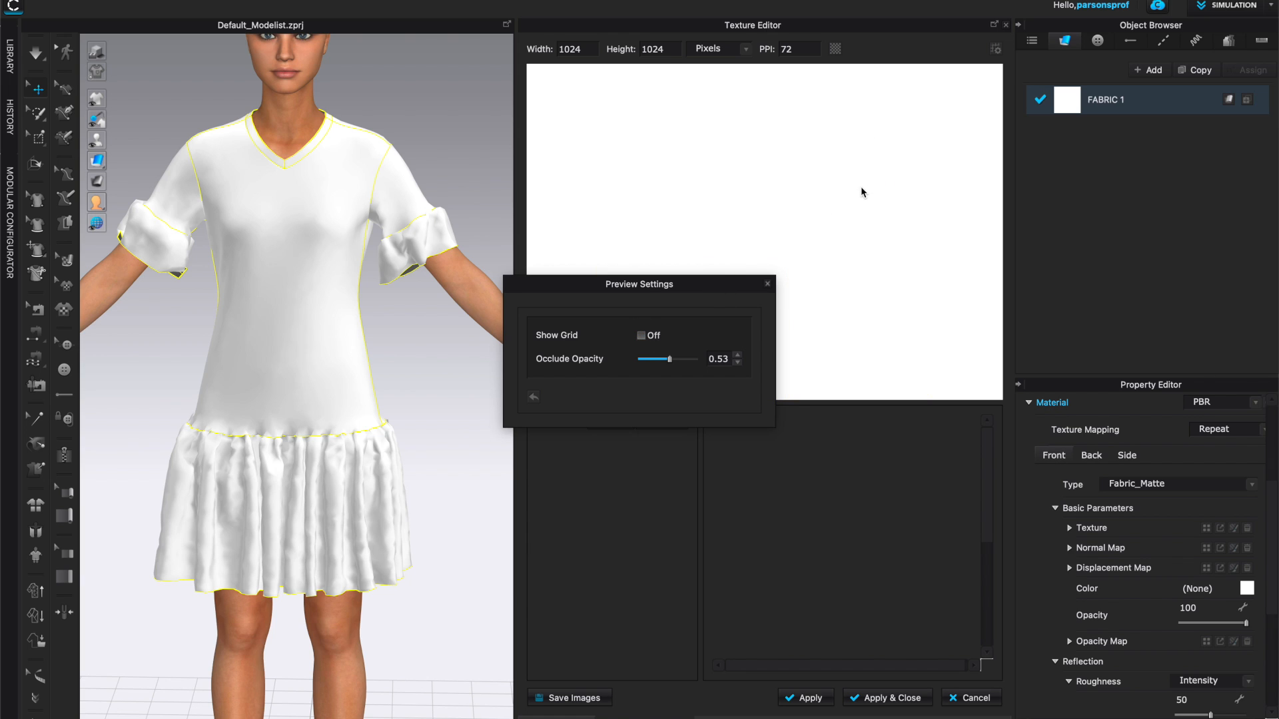
left_click(641, 336)
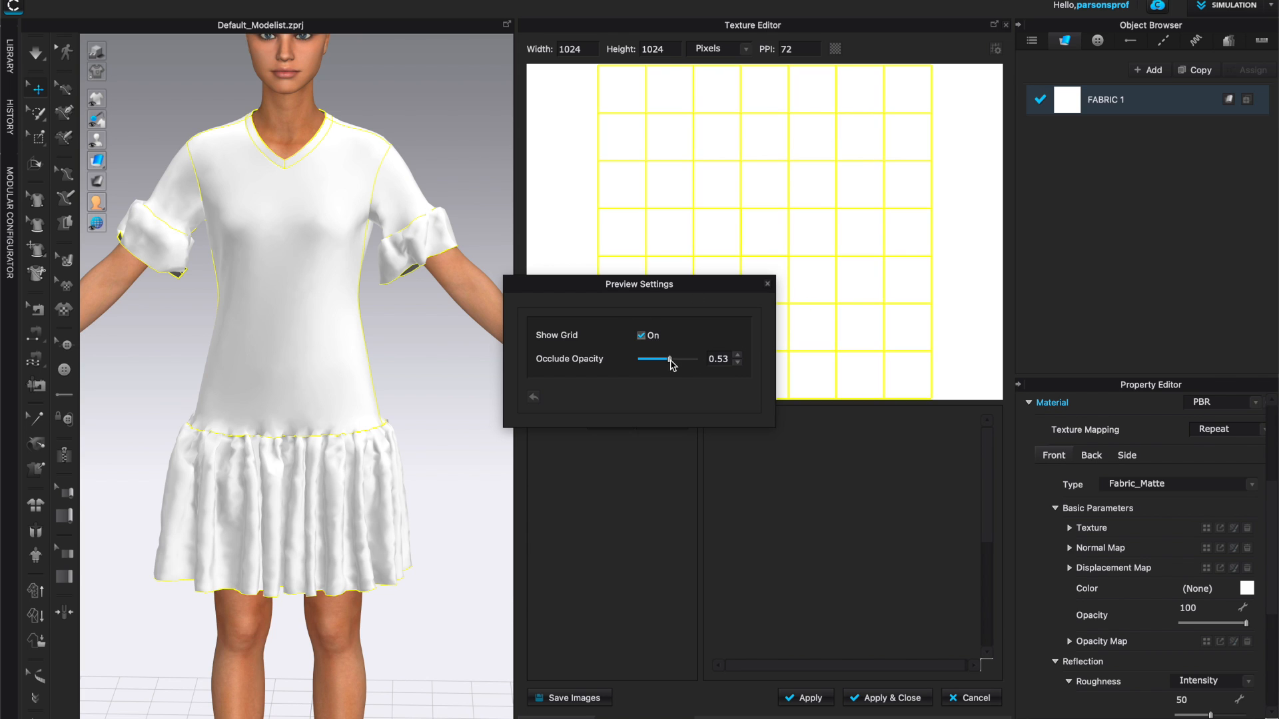
left_click(738, 356)
left_click(737, 361)
mouse_move(674, 363)
left_mouse_down()
mouse_move(655, 360)
mouse_move(672, 361)
left_mouse_up()
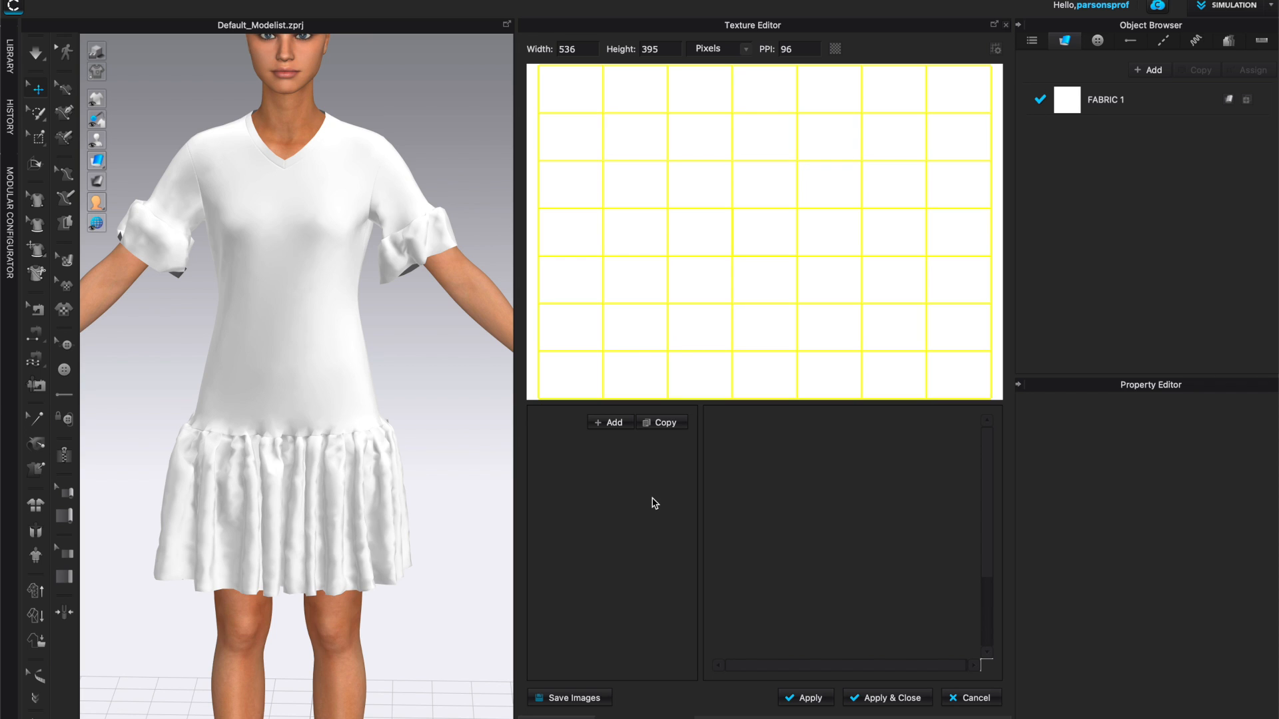
Step: Add aZag_COL.jpg from the Prints folder as a texture layer
left_click(609, 424)
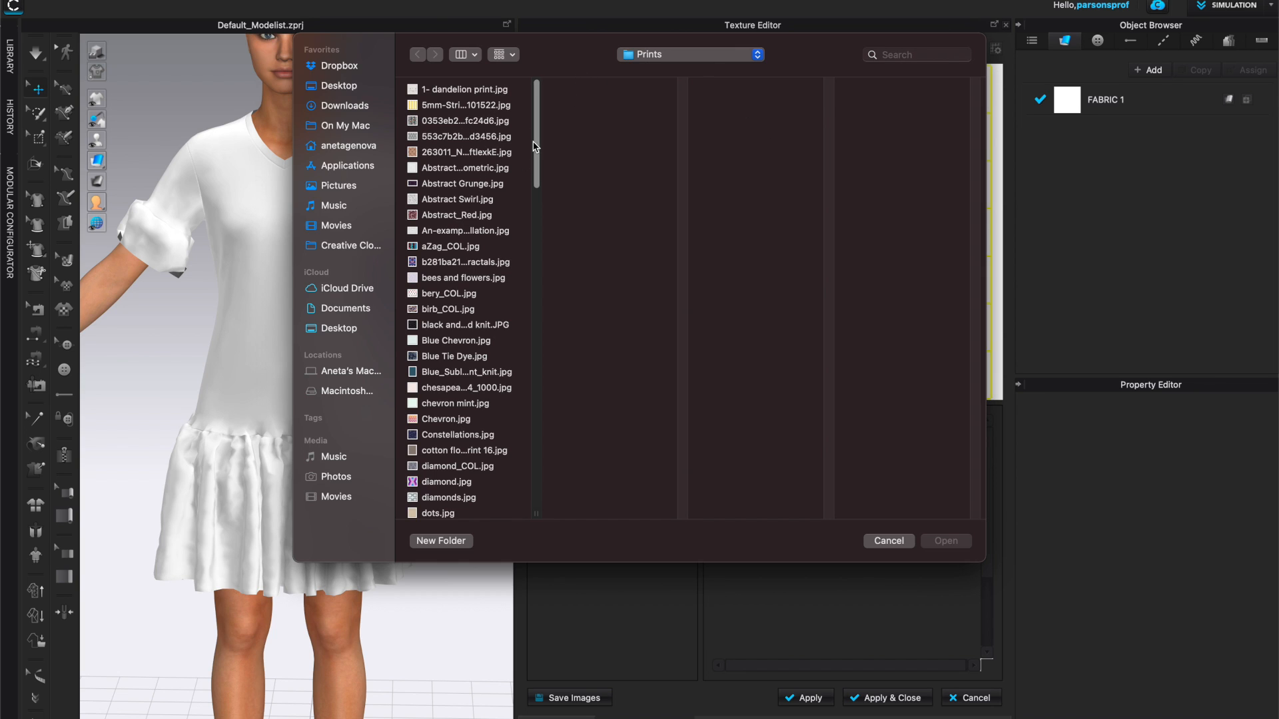
left_click(405, 246)
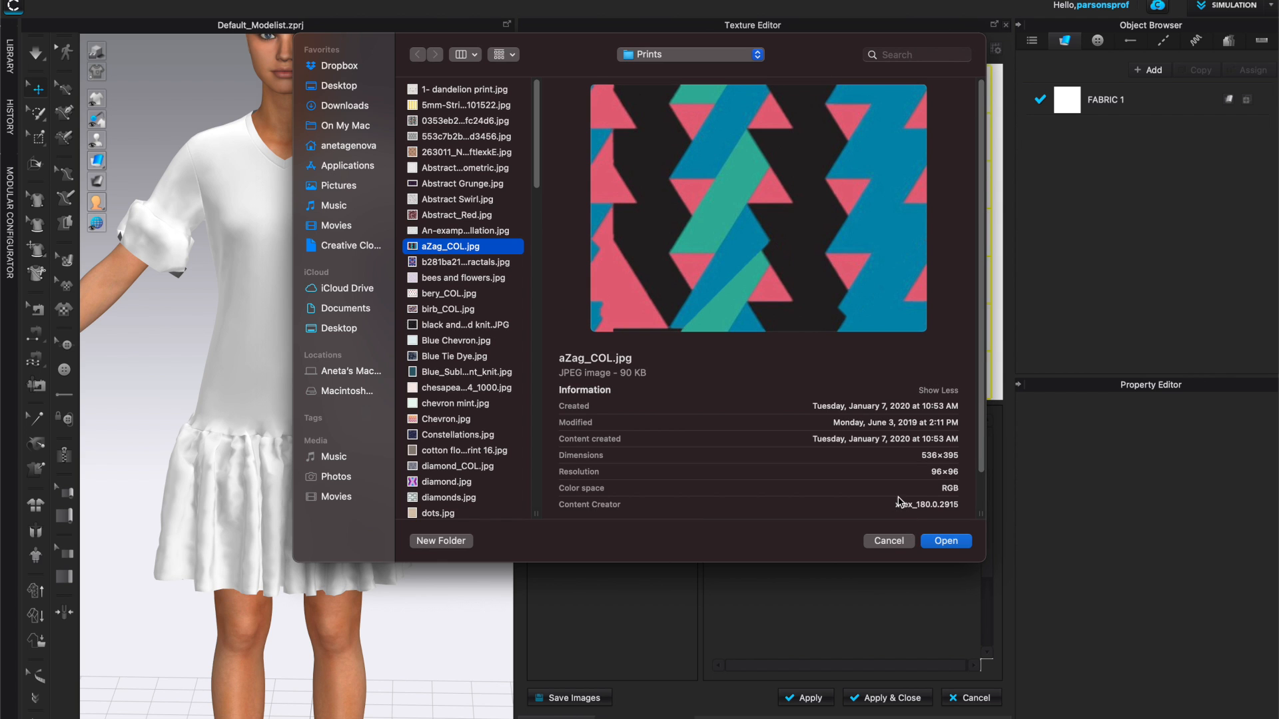
left_click(940, 542)
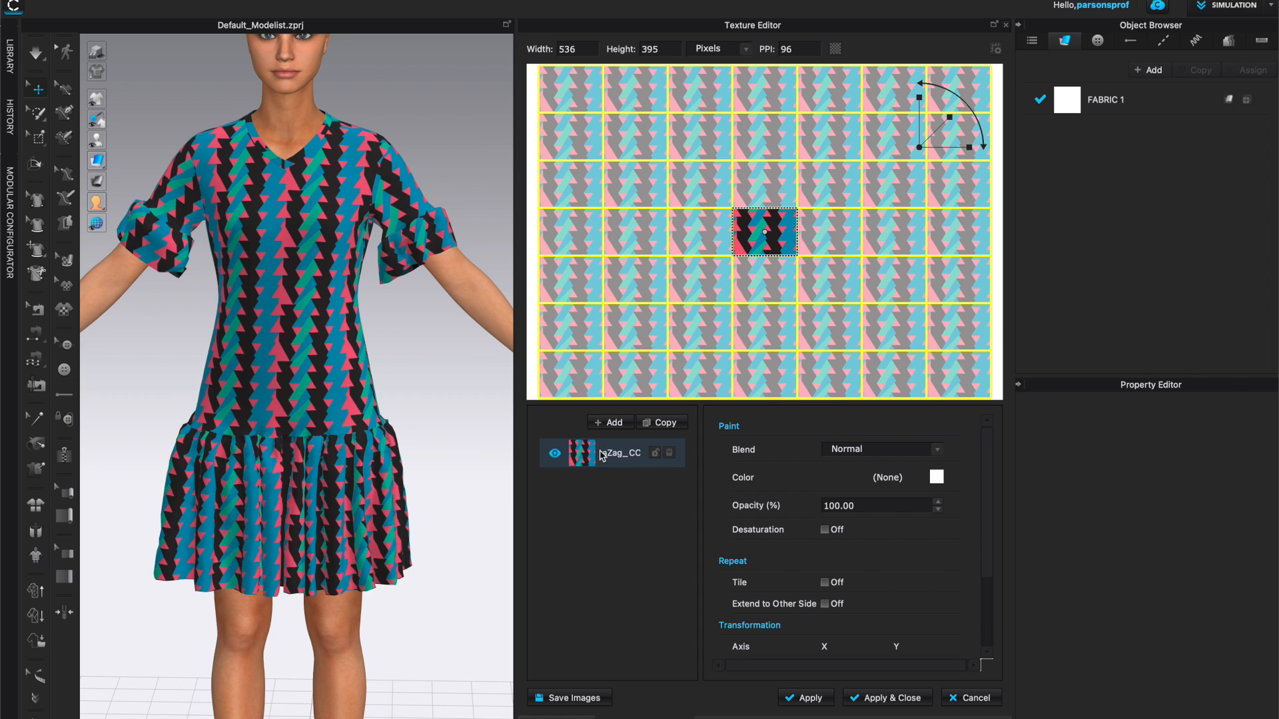
Step: Browse the library to the Prints folder of CLO Prints Graphics Maps and try to apply aZag_COL.jpg from it
mouse_move(99, 83)
left_click(10, 56)
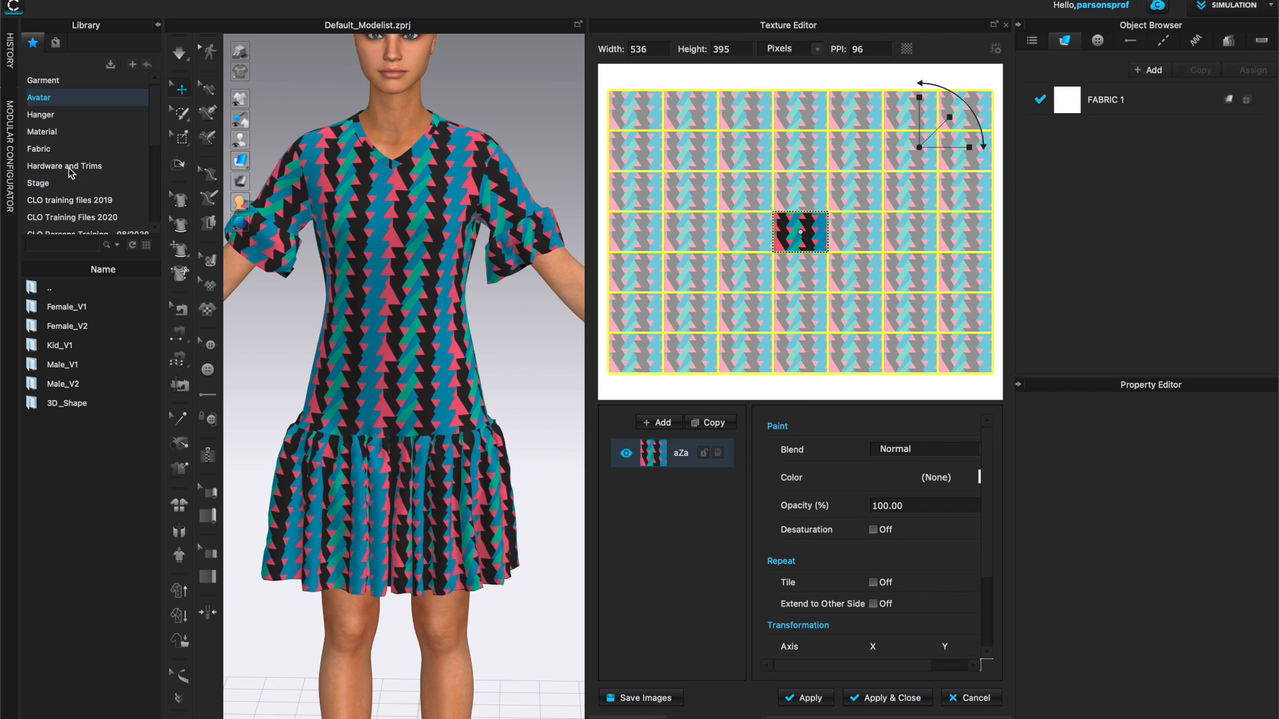
left_click_drag(157, 117, 161, 220)
left_click(86, 225)
left_click(59, 404)
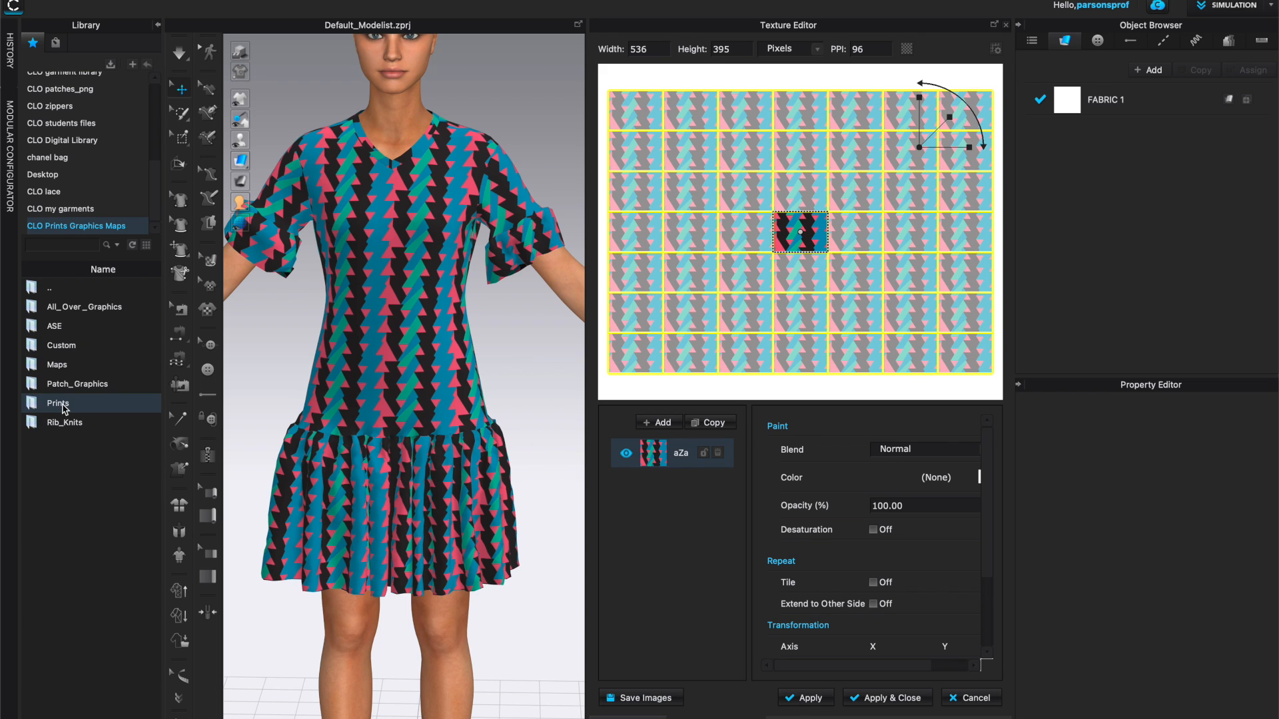
double_click(65, 407)
double_click(76, 410)
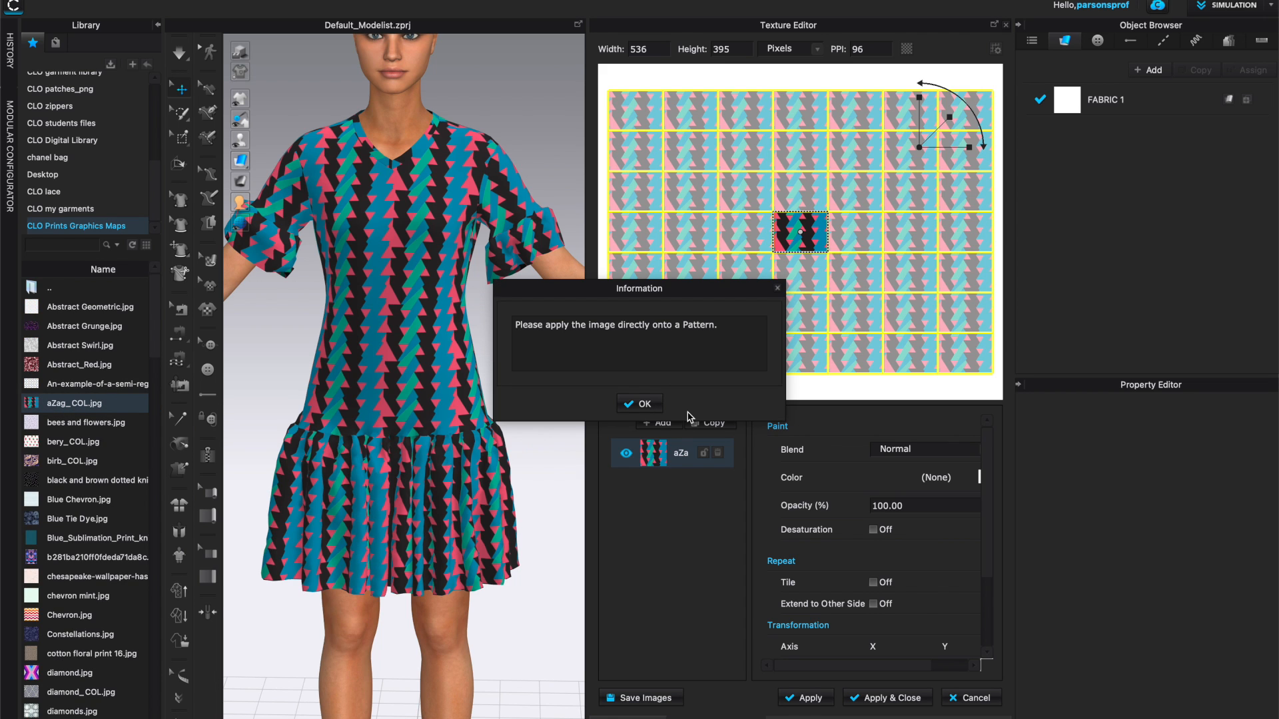
left_click(647, 403)
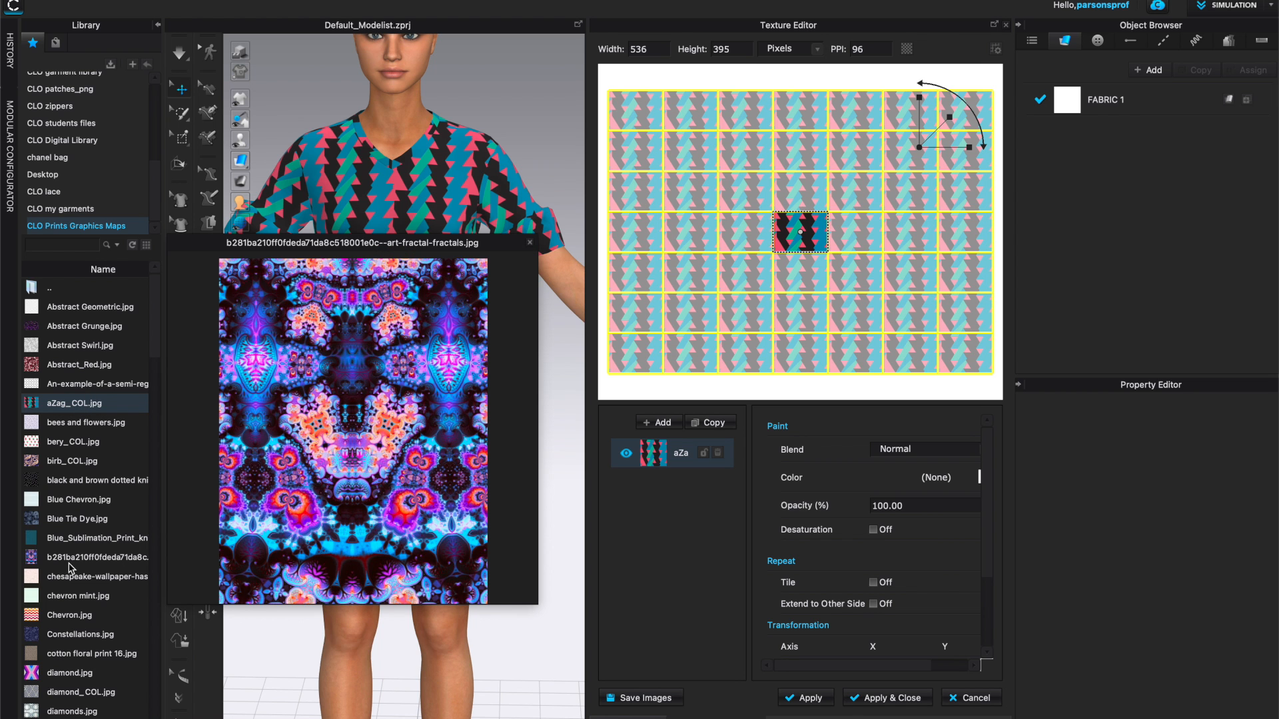
Step: Try the b281ba210… fractal print from the library directly on the dress, and add it as a second texture layer
left_click_drag(72, 559, 418, 311)
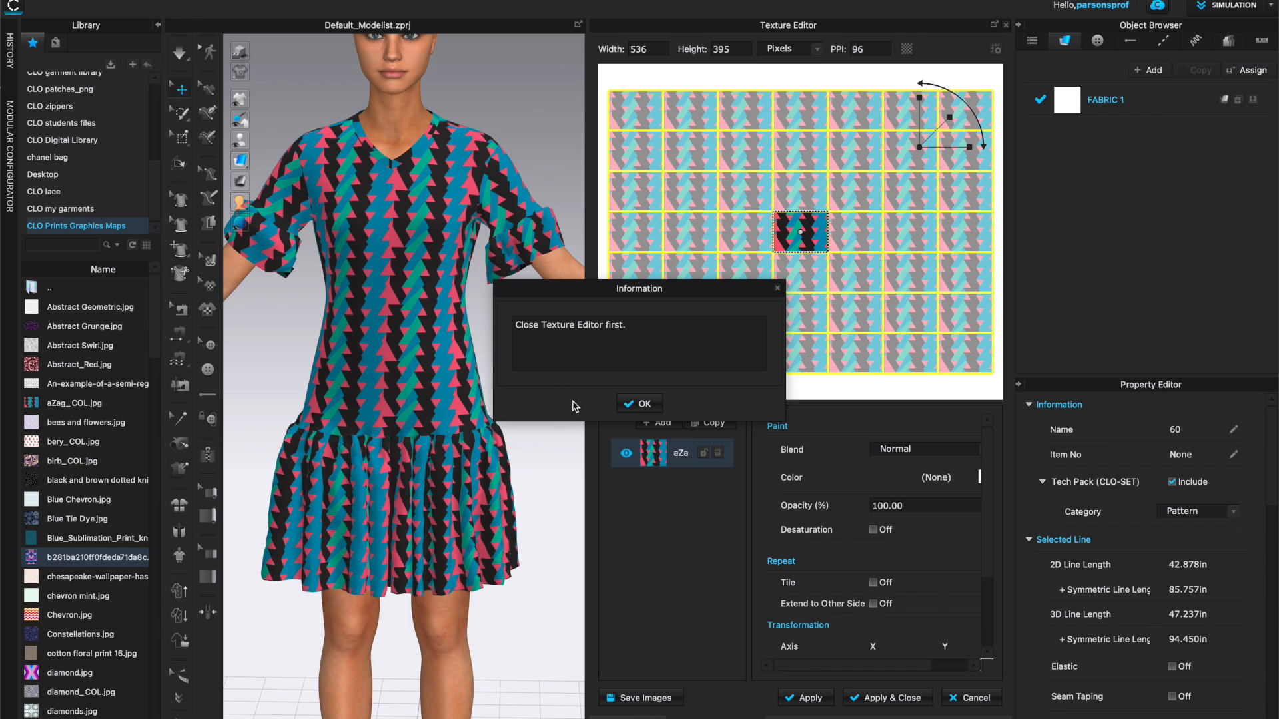
left_click(641, 404)
left_click_drag(73, 559, 669, 526)
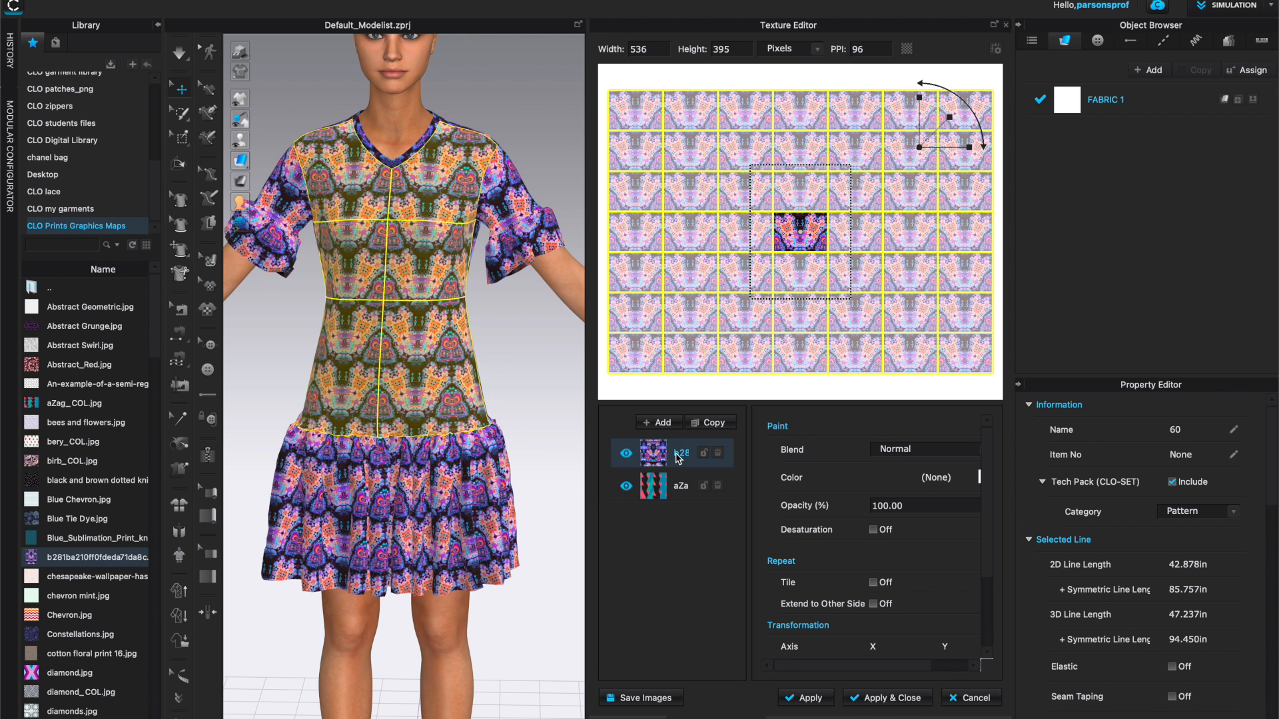
left_click(676, 537)
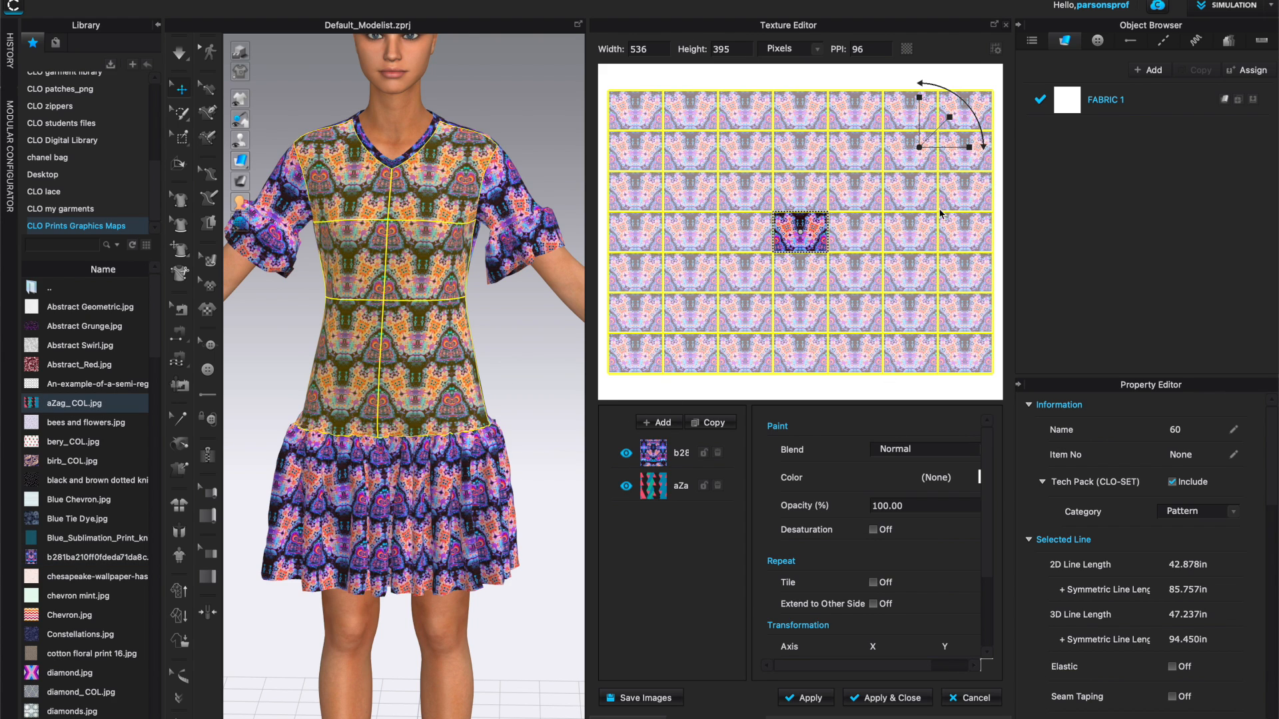
Step: Return to the 2D Pattern Window and select FABRIC 1 in the fabric list
left_click(158, 26)
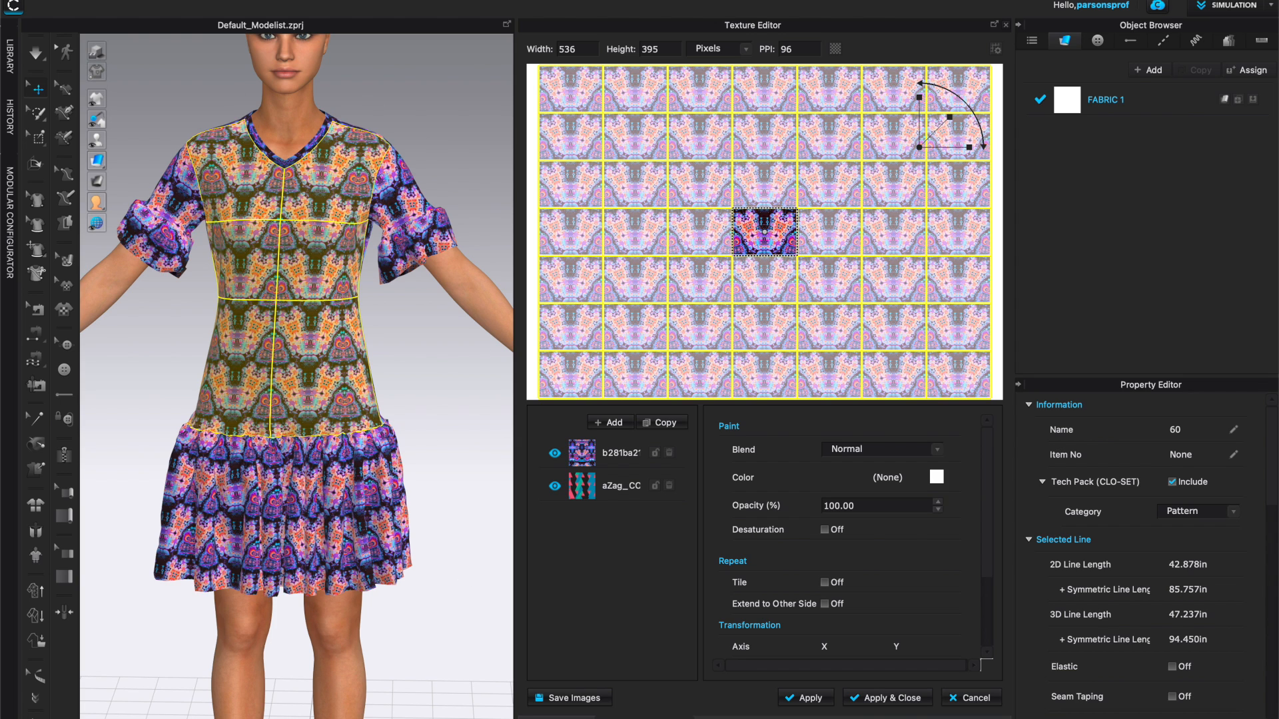
left_click(557, 717)
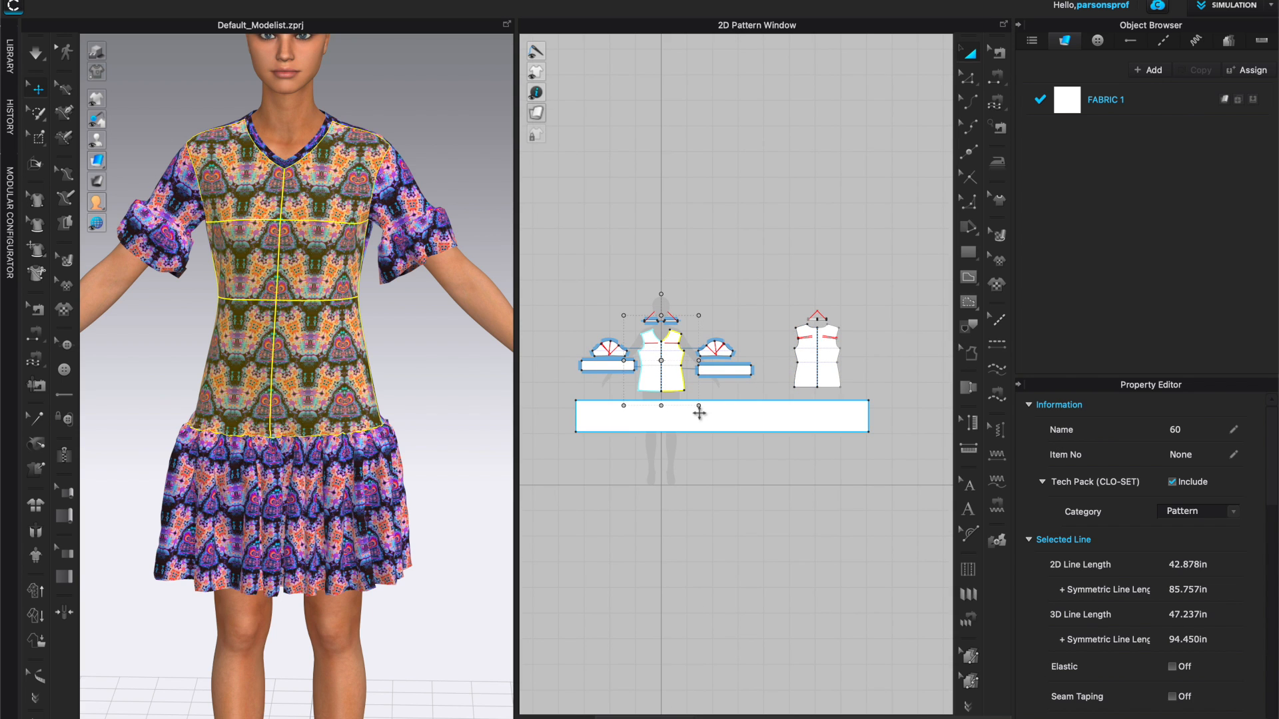
left_click(702, 411)
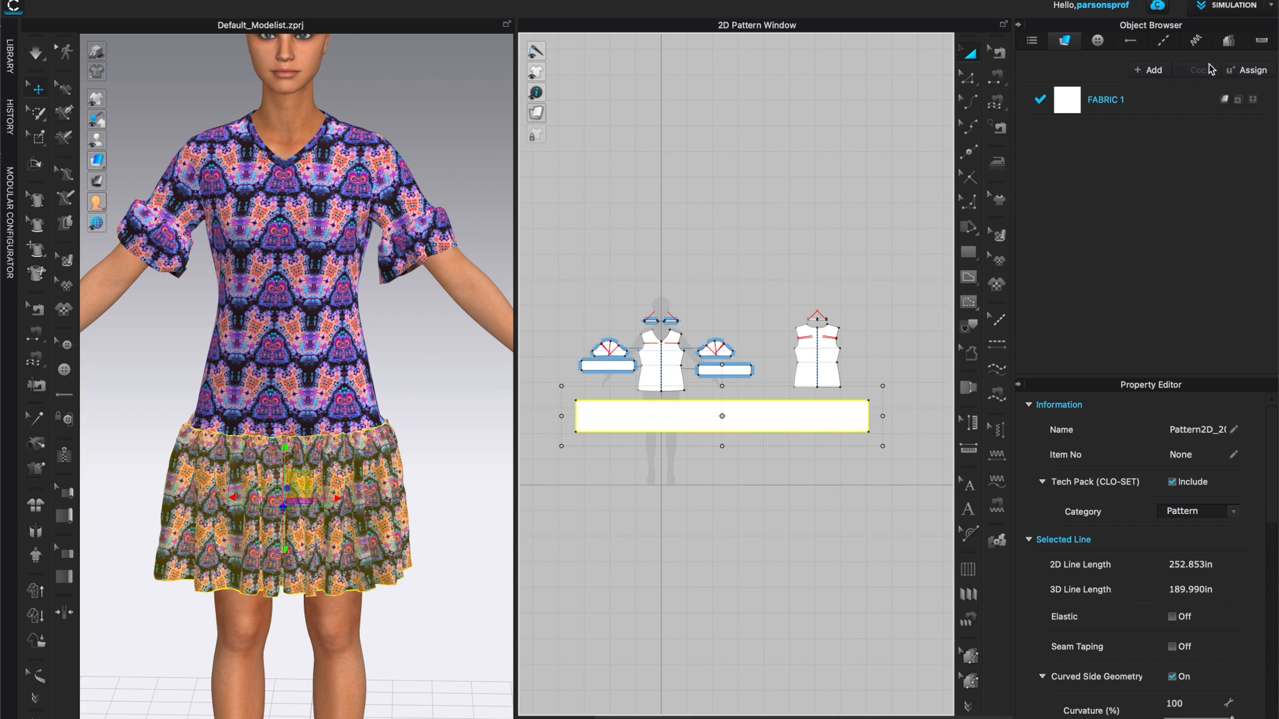
right_click(1191, 111)
key("Escape")
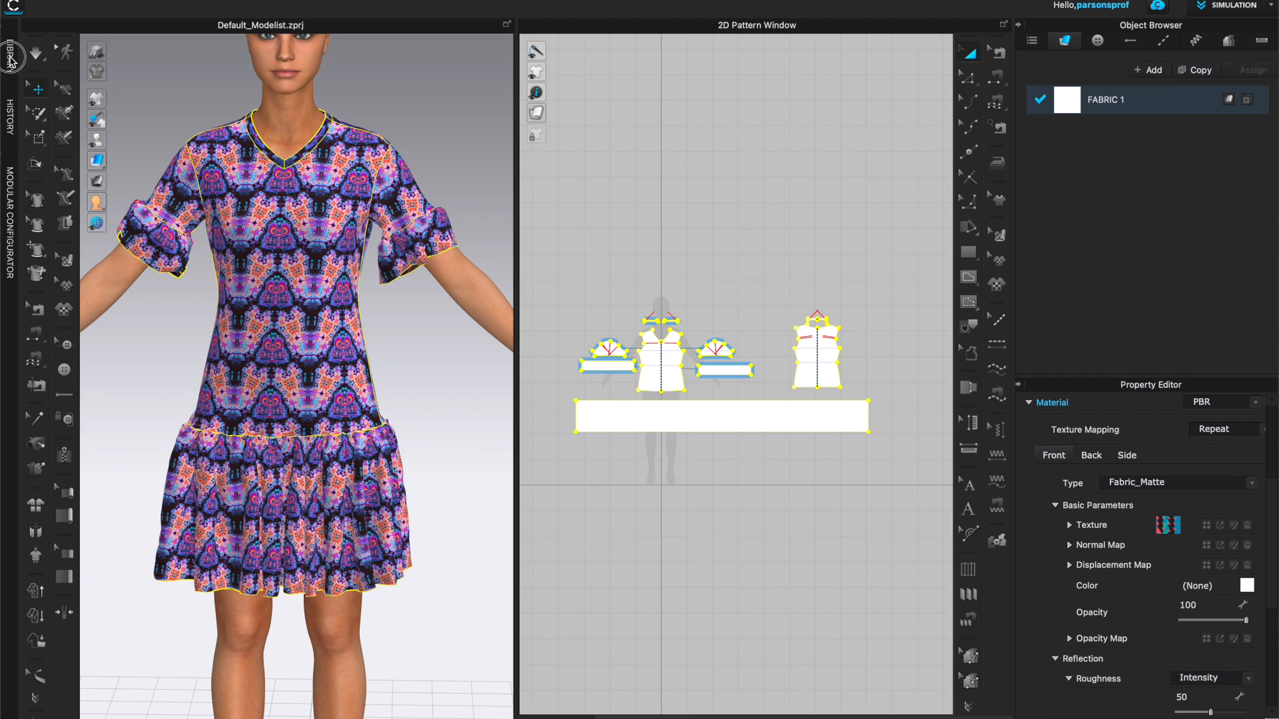
Step: Add Cotton_40s_Poplin from the library's Fabric folder to the fabric list
left_click(10, 59)
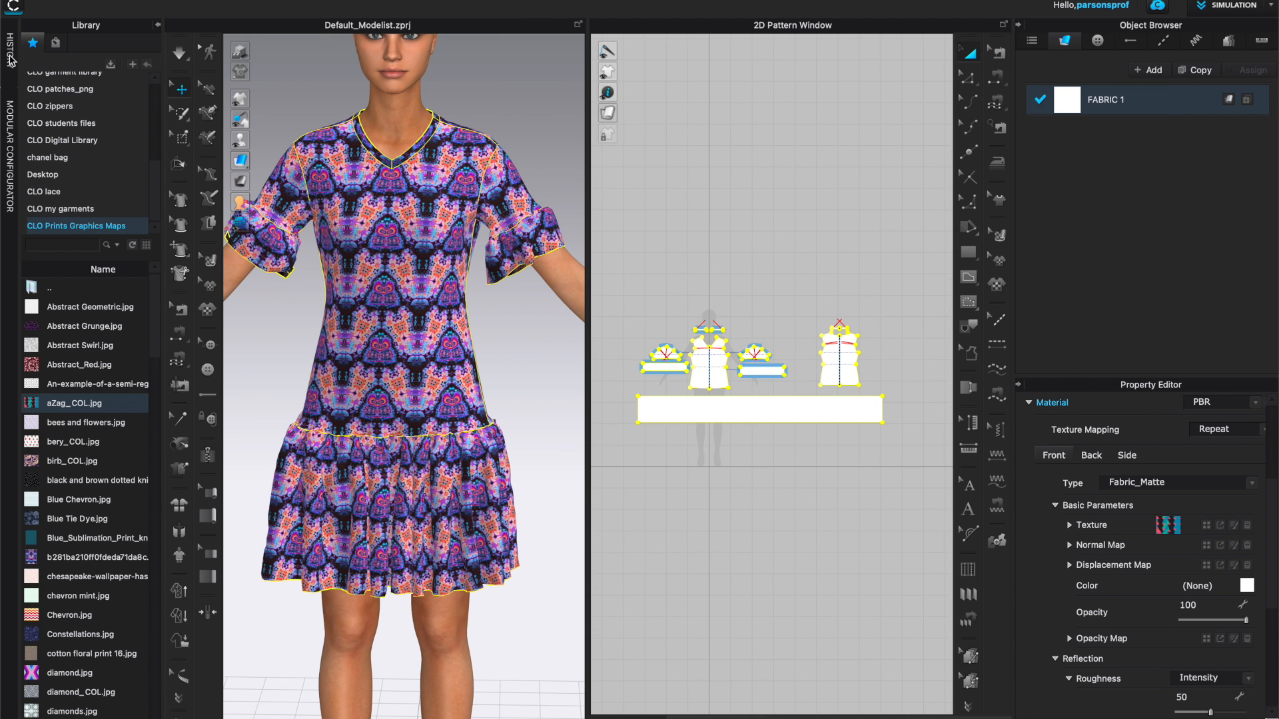
scroll(67, 153, "up", 5)
left_click(66, 151)
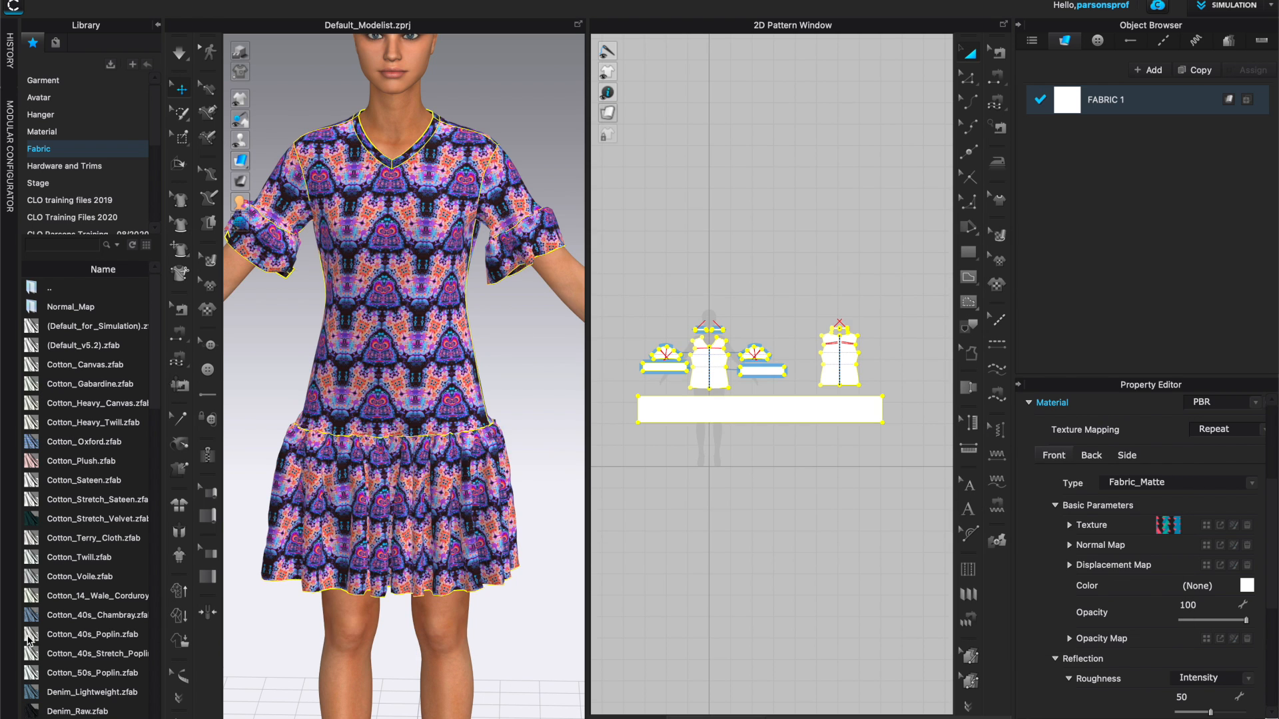
mouse_move(32, 638)
left_click_drag(34, 638, 1173, 178)
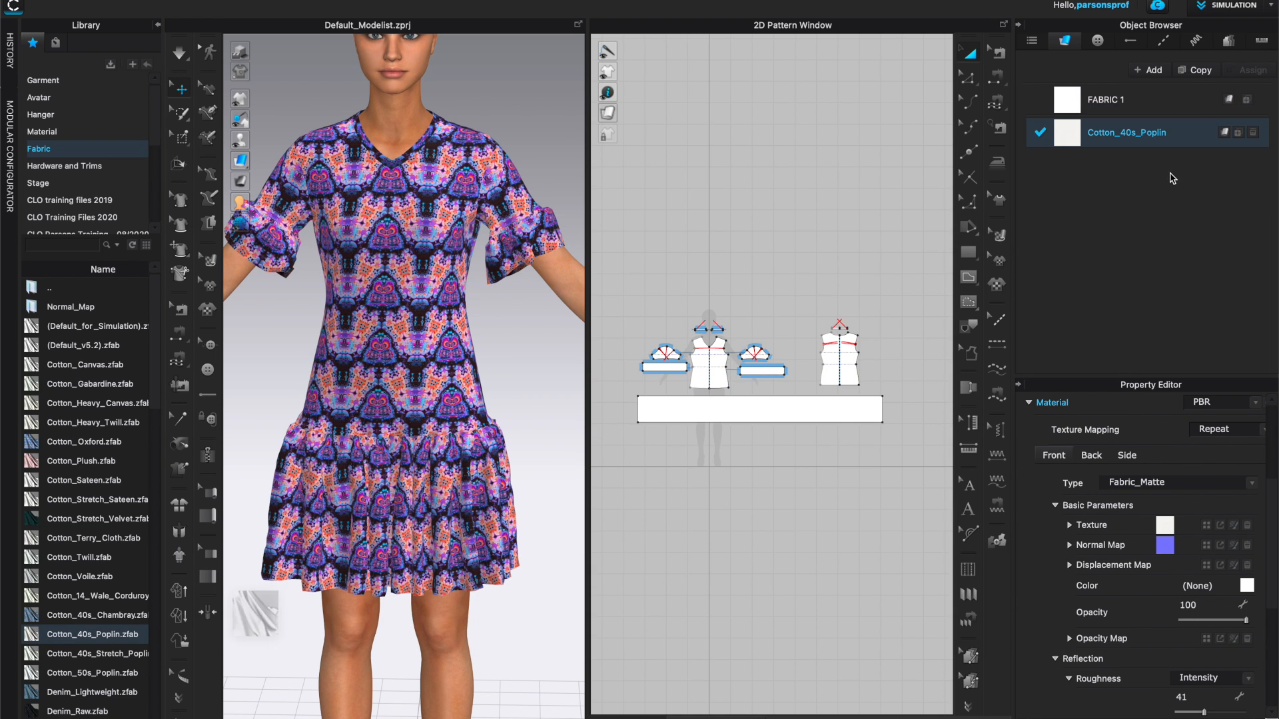
Step: Assign Cotton_40s_Poplin to the long skirt ruffle and both sleeve ruffle pattern pieces
left_click(796, 411)
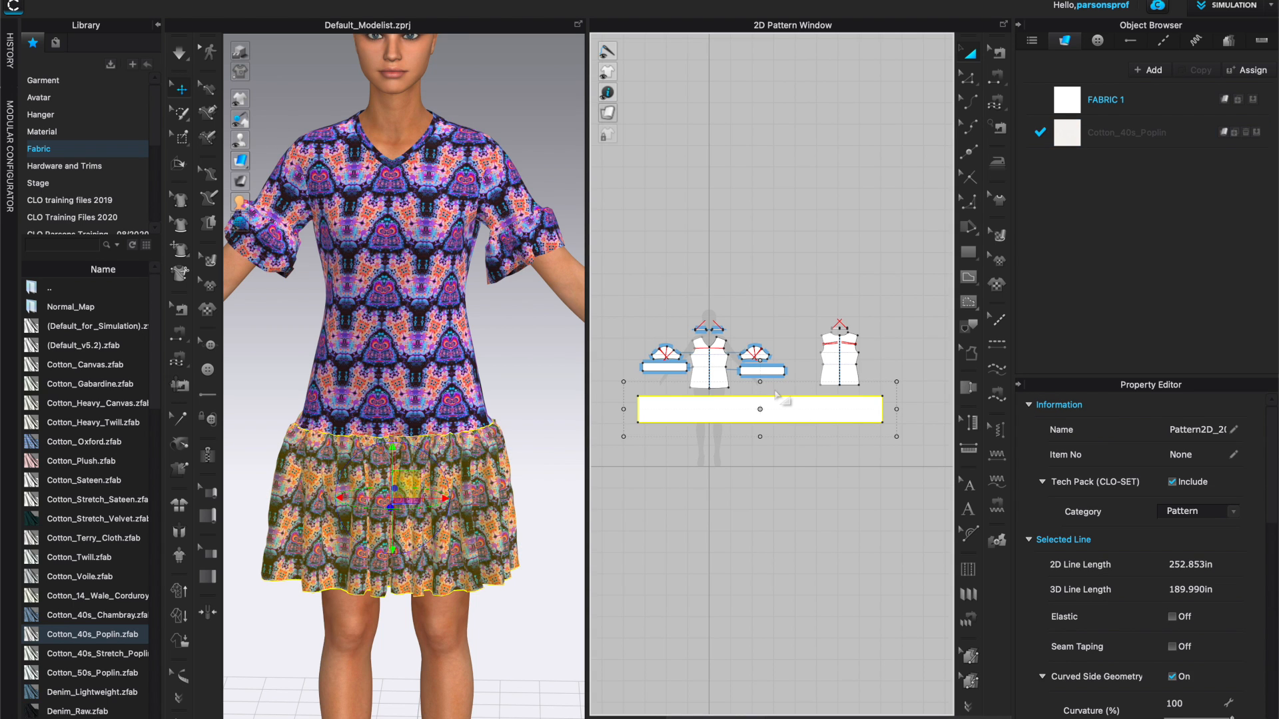
left_click(667, 366, "shift")
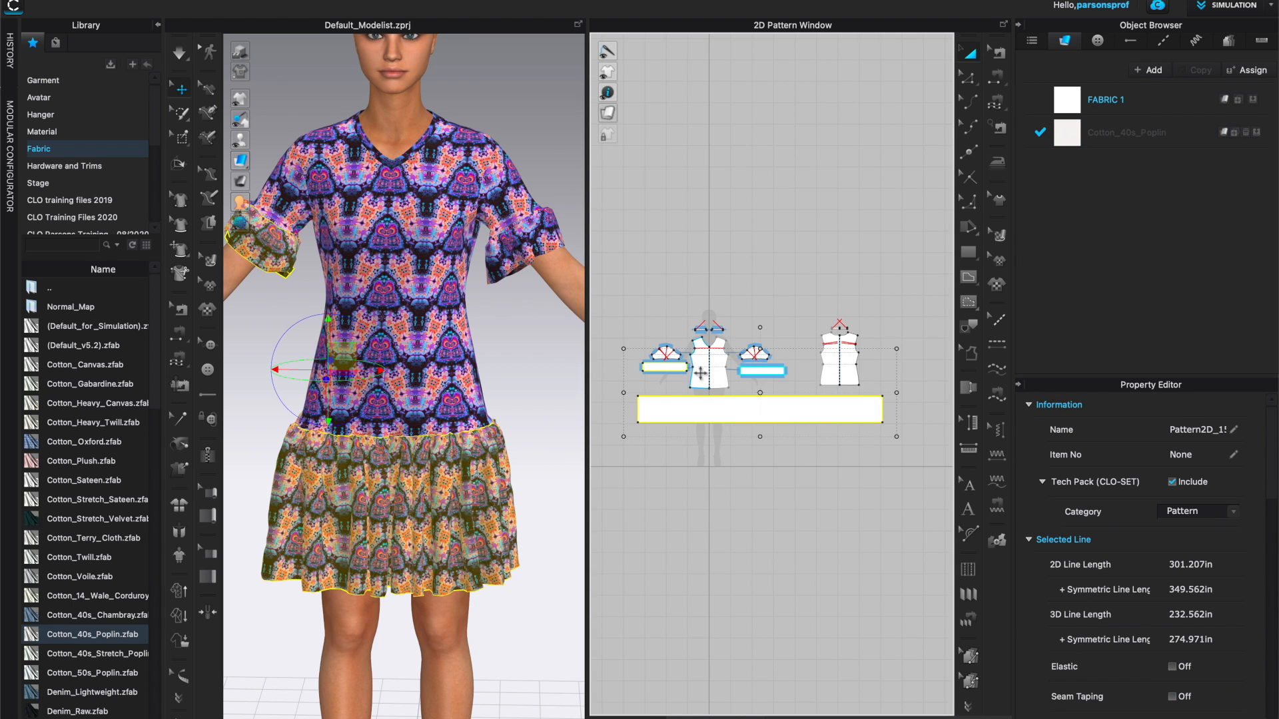
left_click(776, 373, "shift")
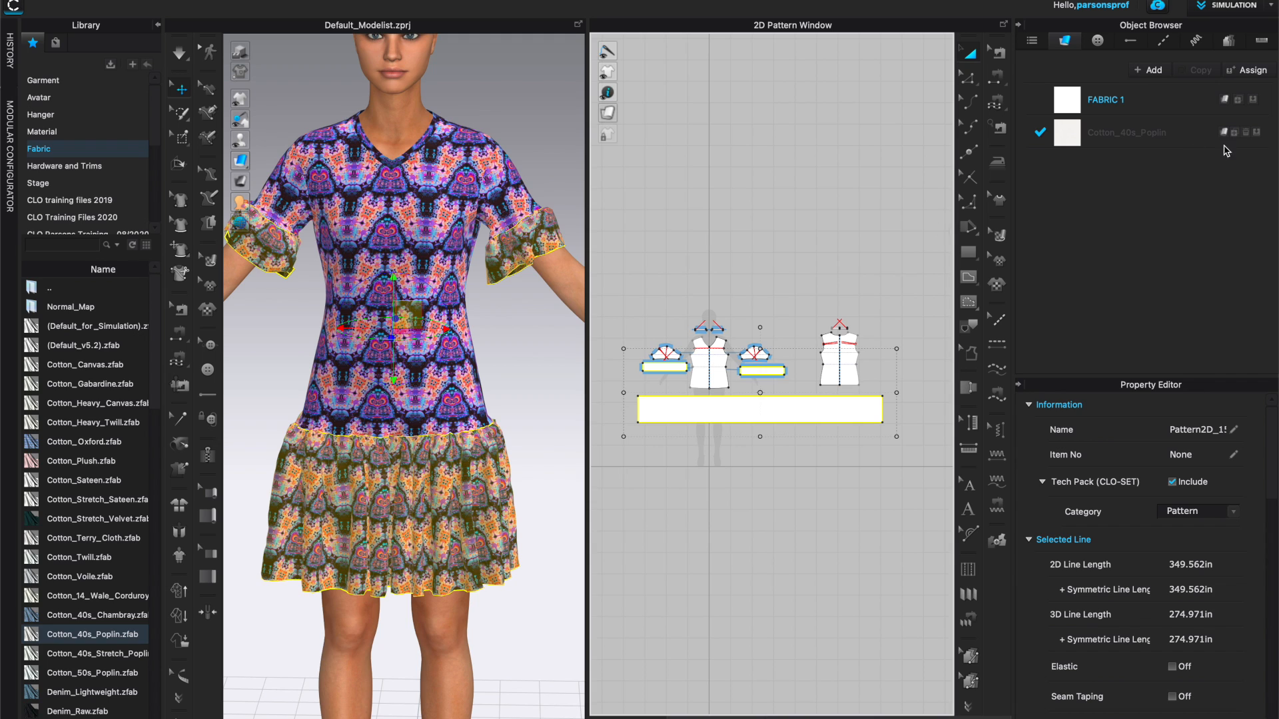
left_click(1259, 134)
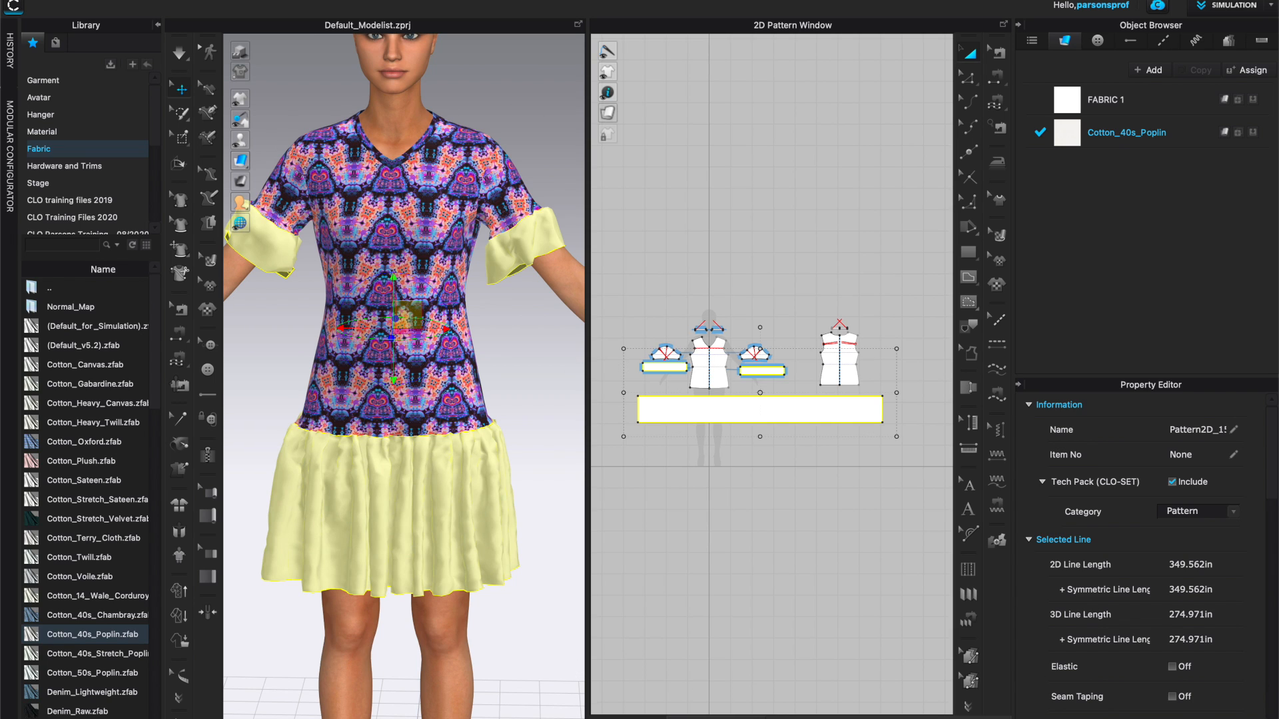
left_click(693, 542)
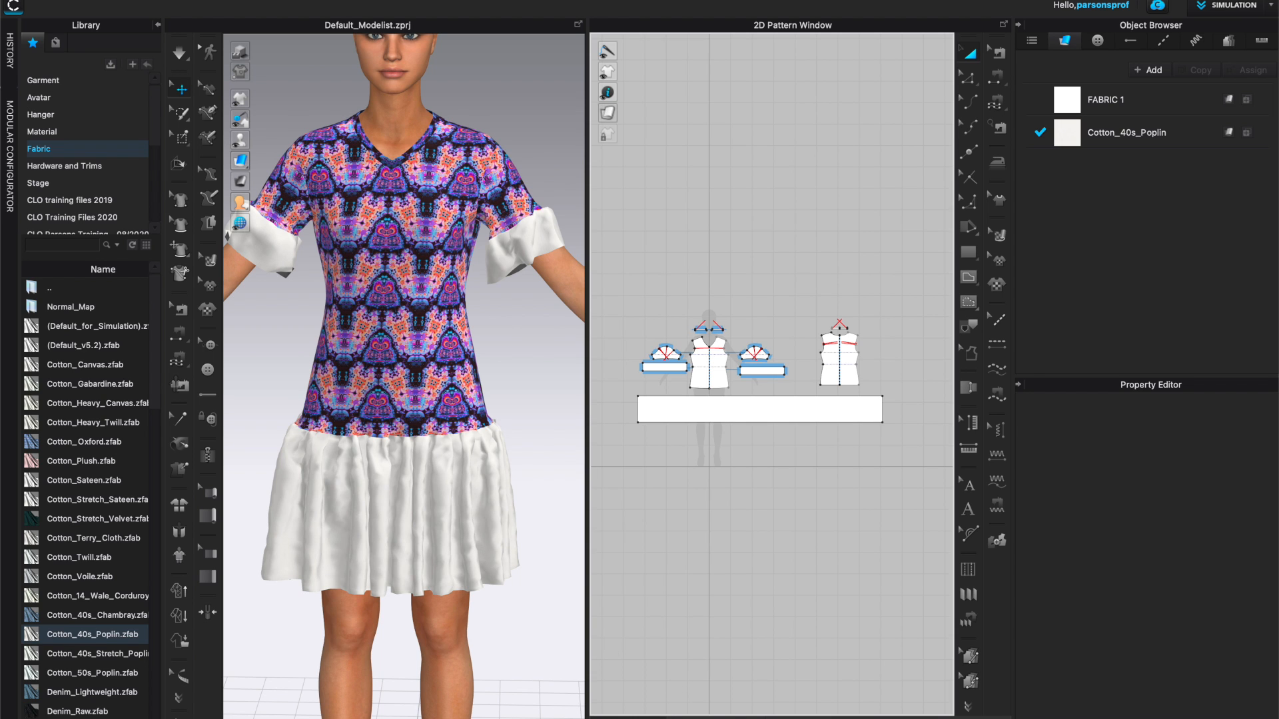
Step: Return to the Texture Editor and make FABRIC 1 the active fabric
left_click(716, 716)
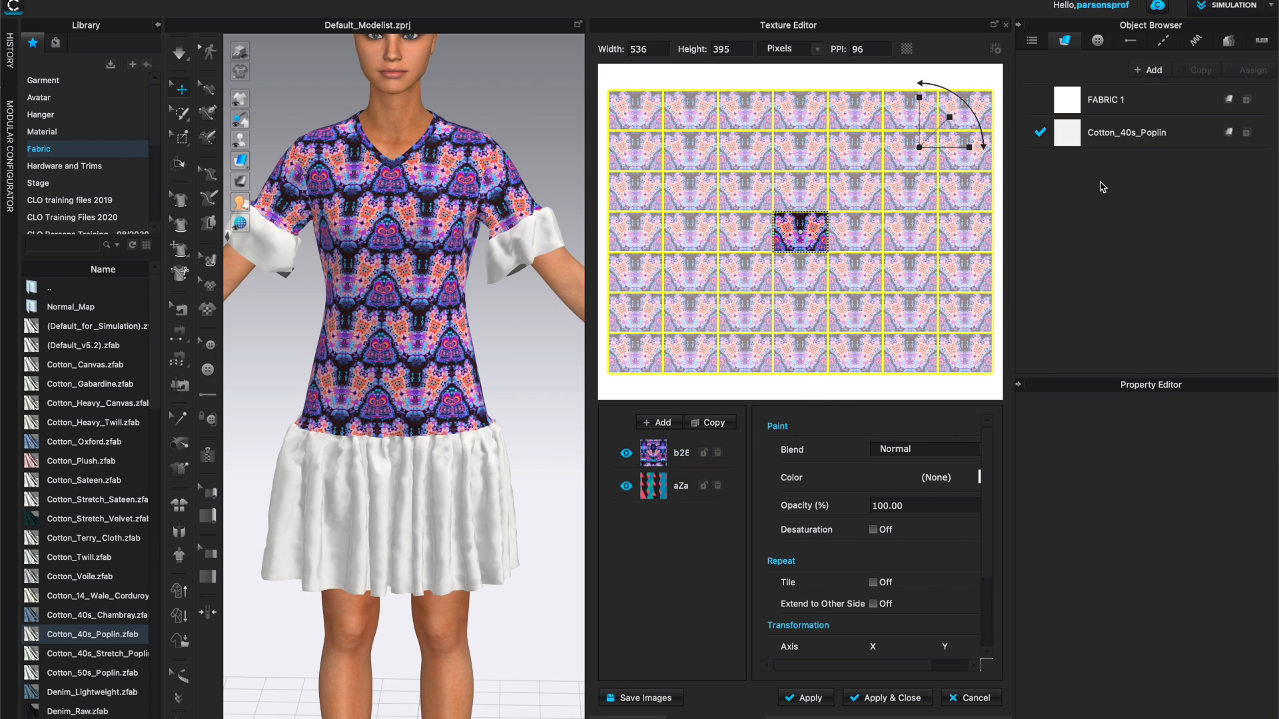
left_click(1073, 104)
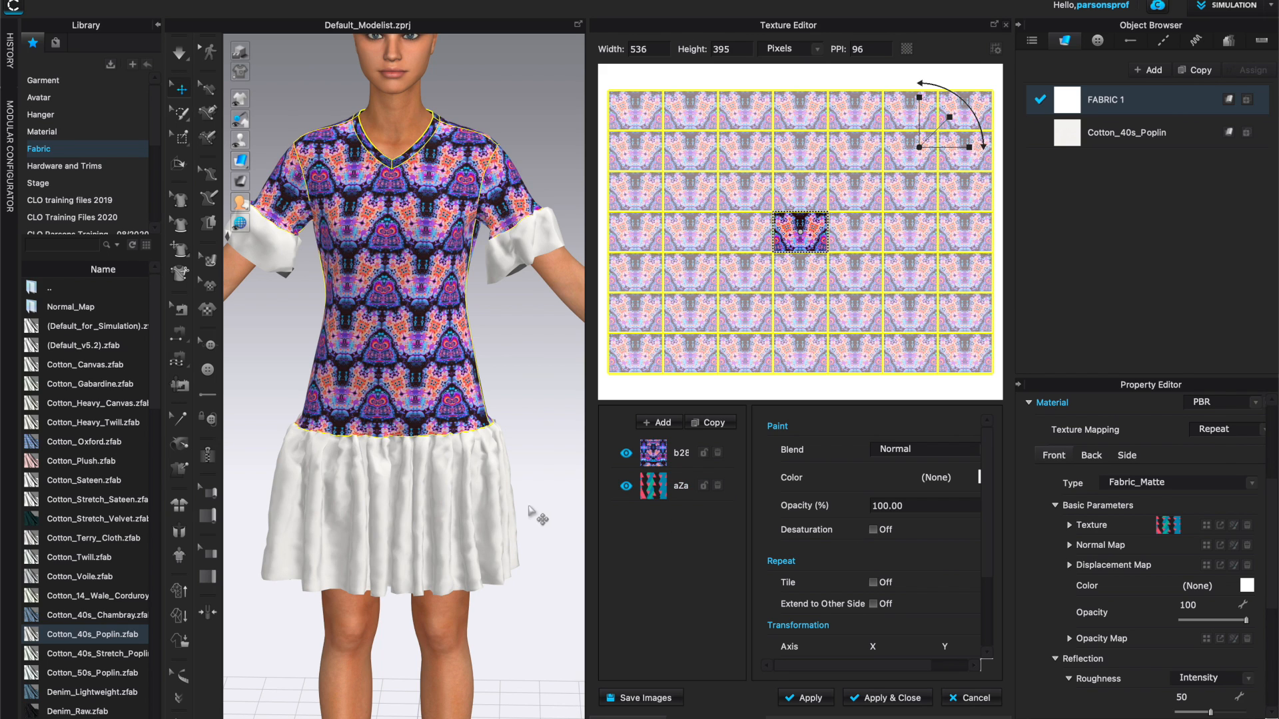
left_click(564, 495)
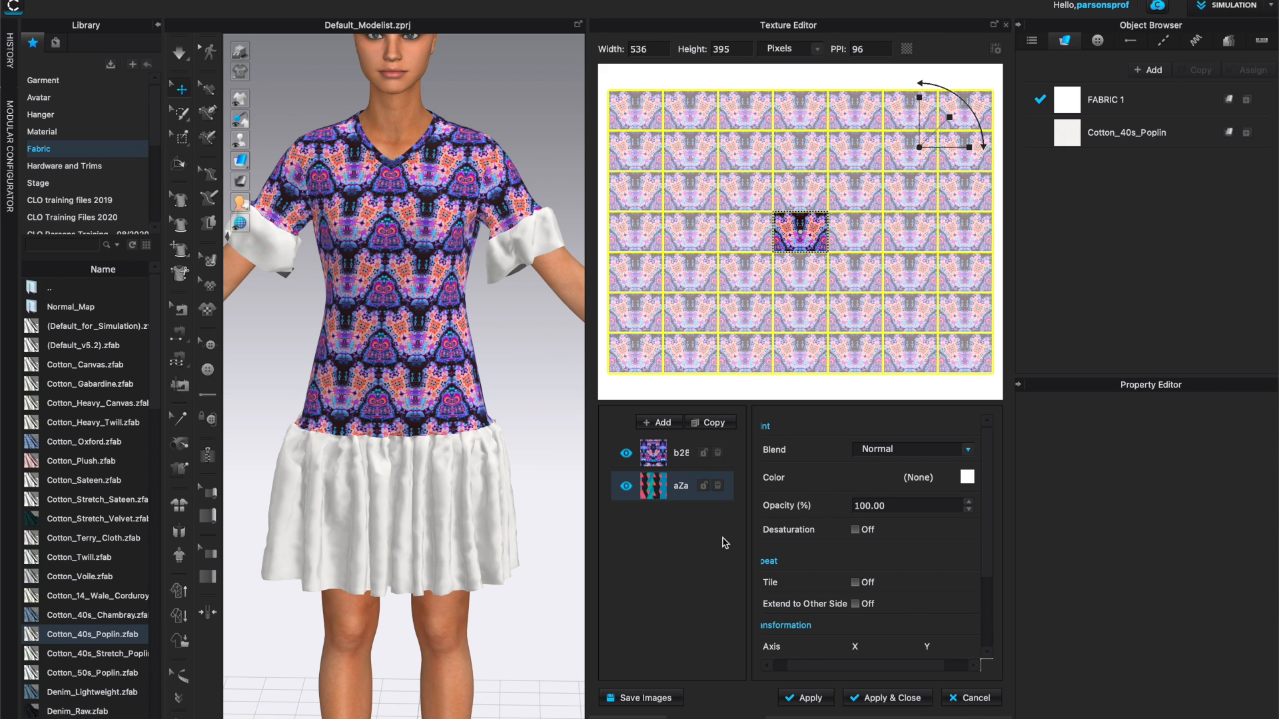
Step: Duplicate the b281ba2… fractal texture layer and hide every layer except the duplicate
left_click(654, 451)
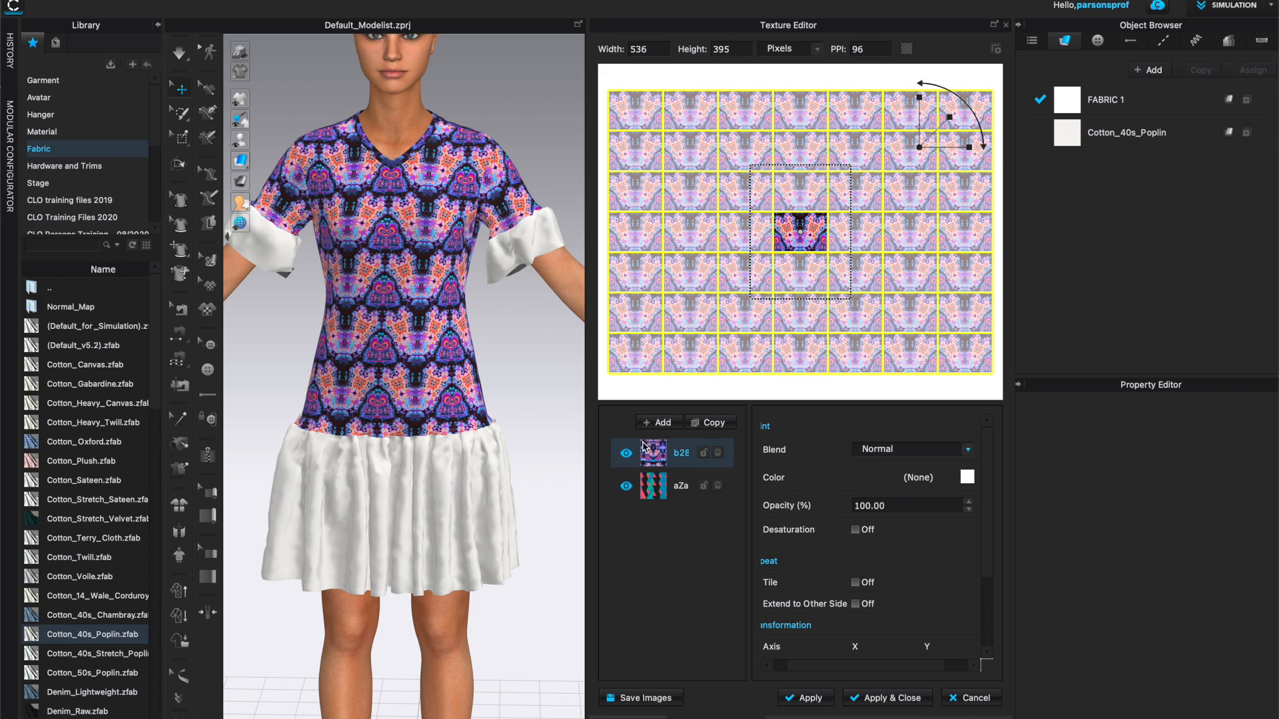
left_click(714, 425)
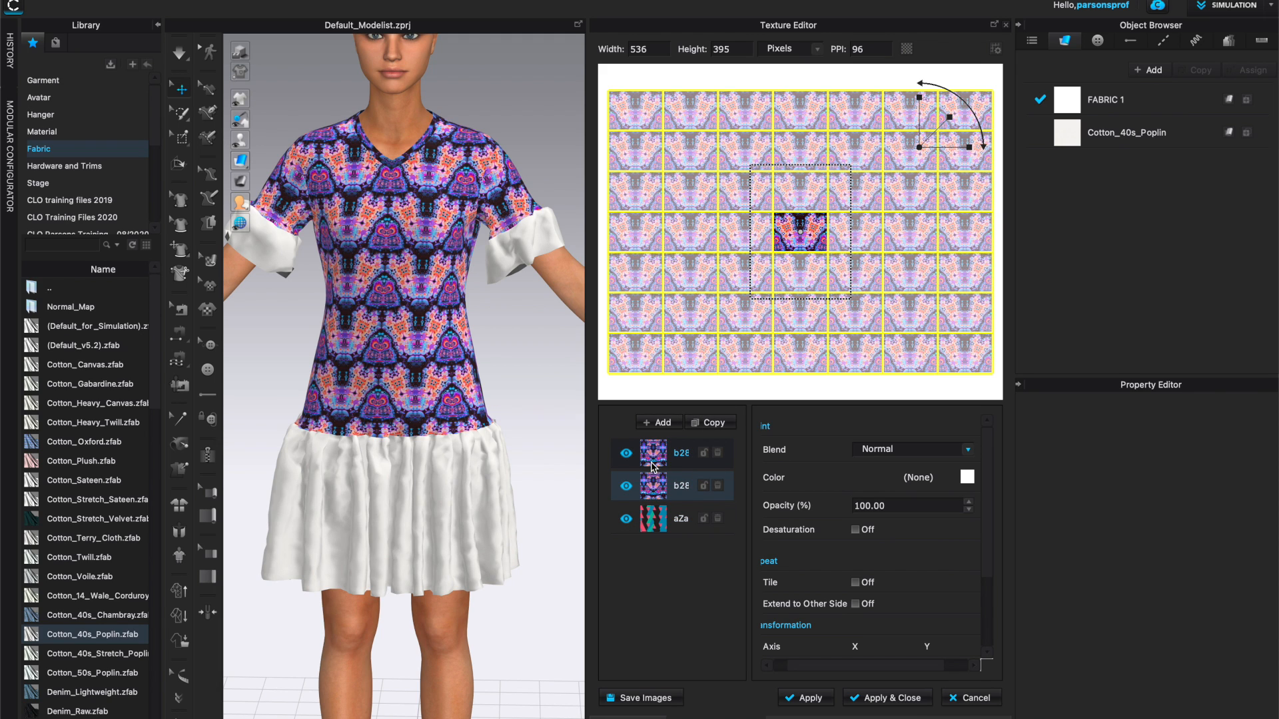
left_click(627, 487)
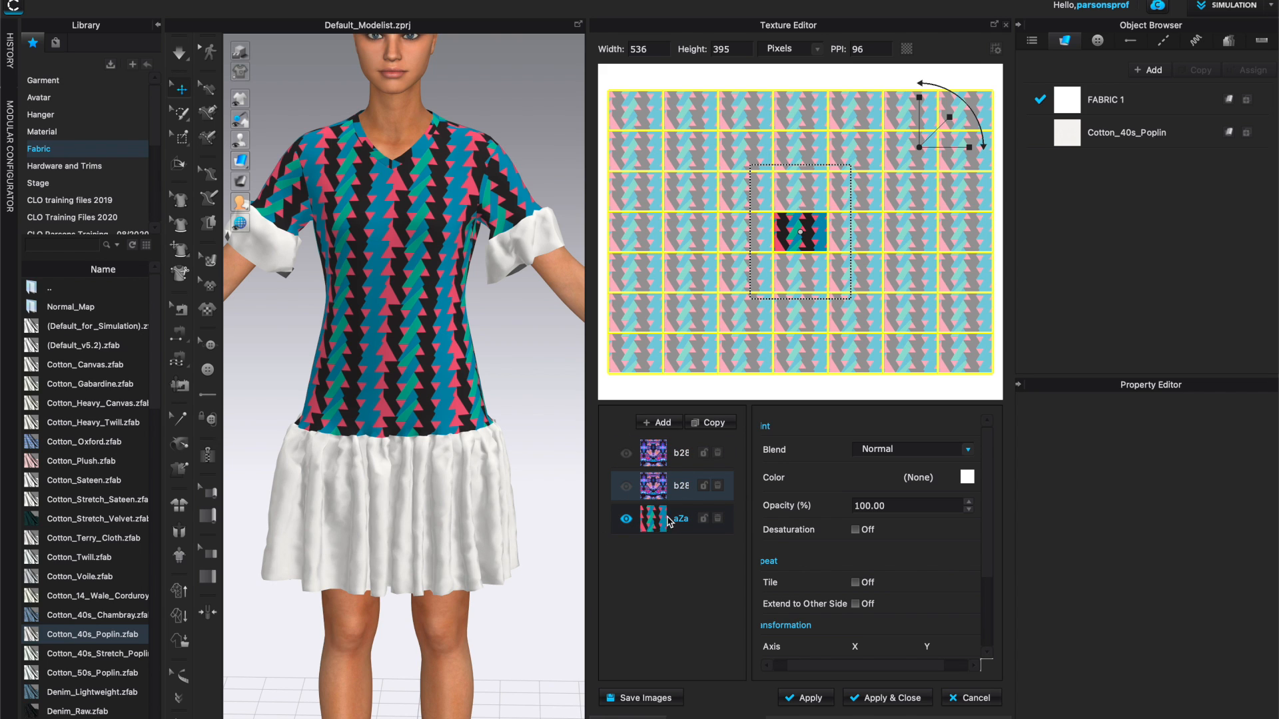
left_click(626, 520)
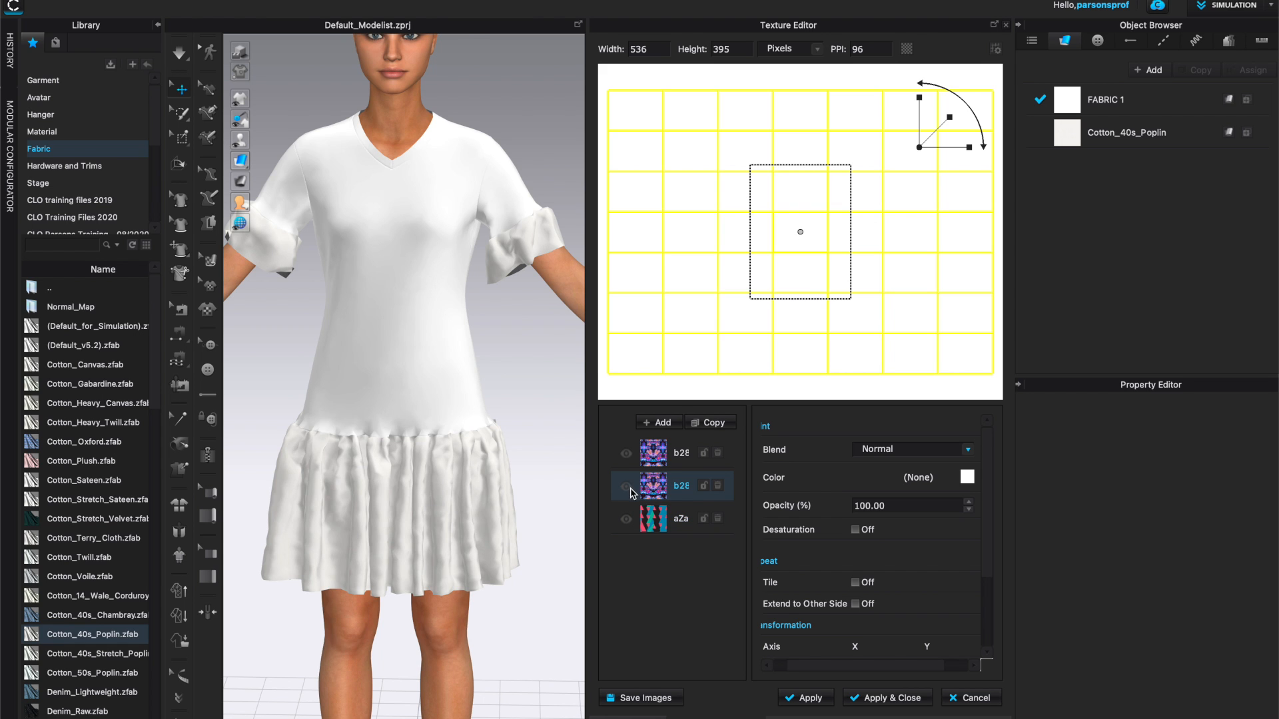
left_click(628, 488)
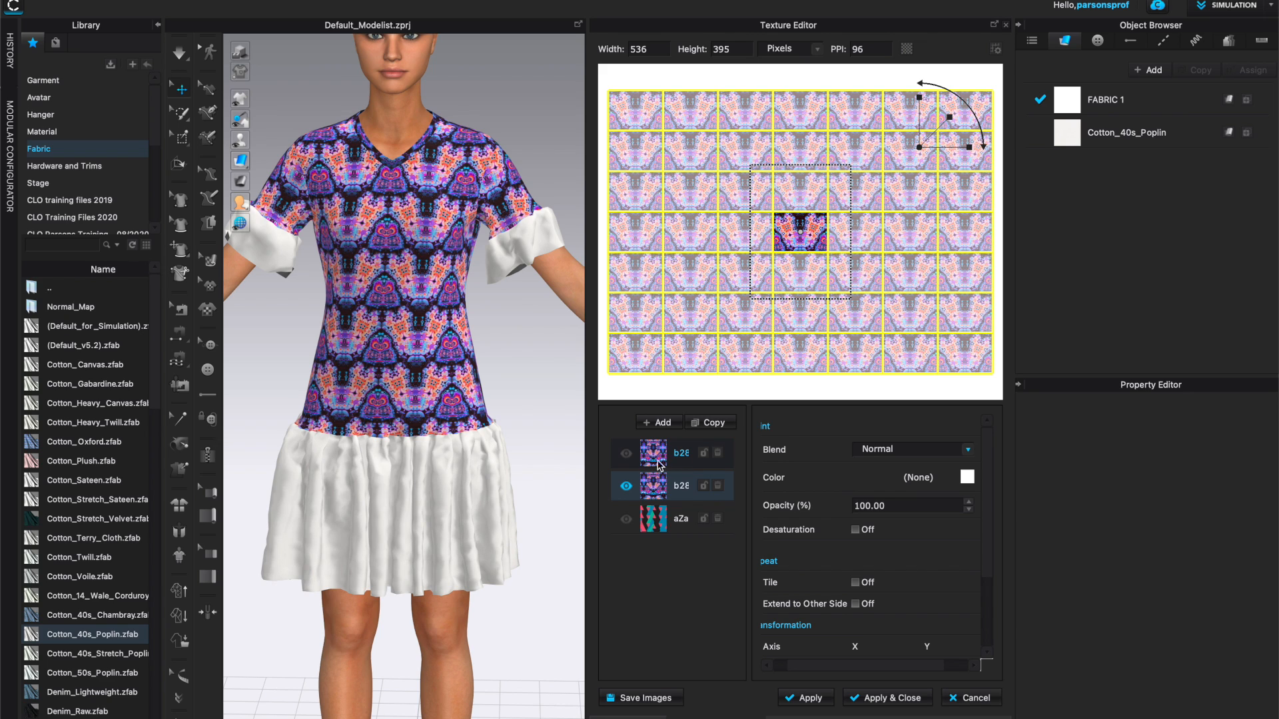
Step: Lock the duplicated fractal layer and delete it from the texture layers
left_click(704, 486)
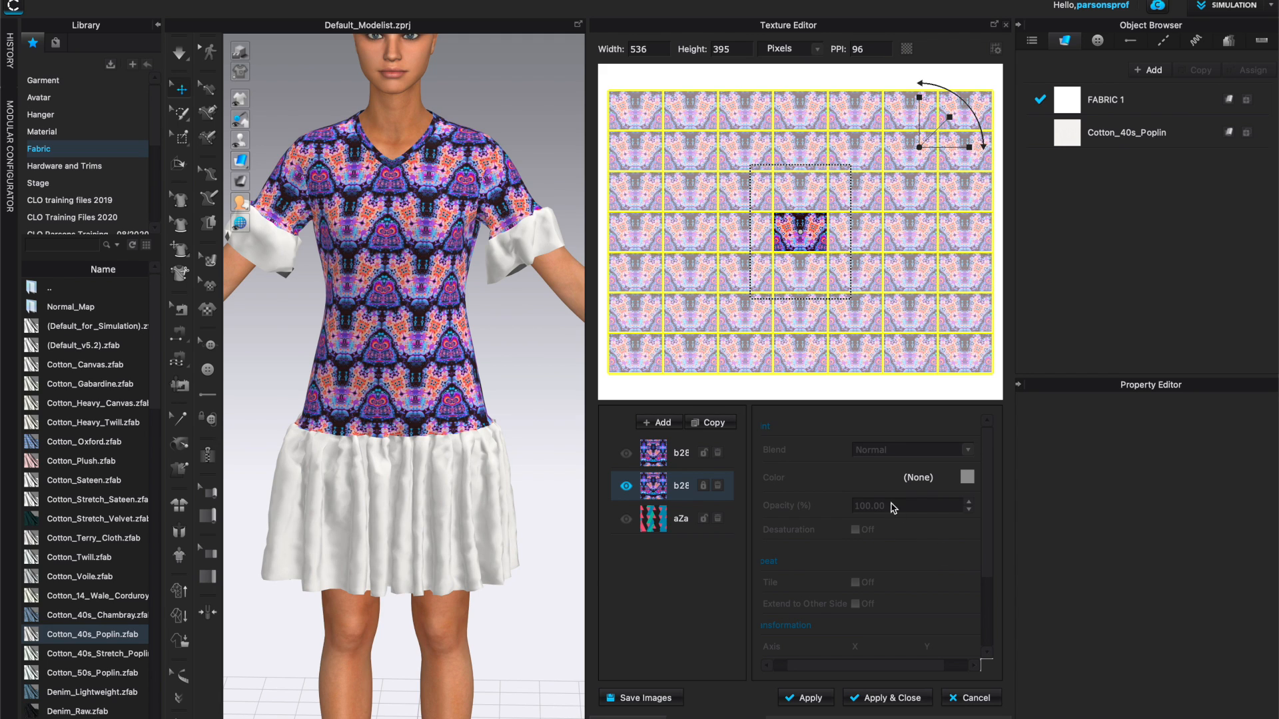
left_click(718, 490)
key("ctrl+z")
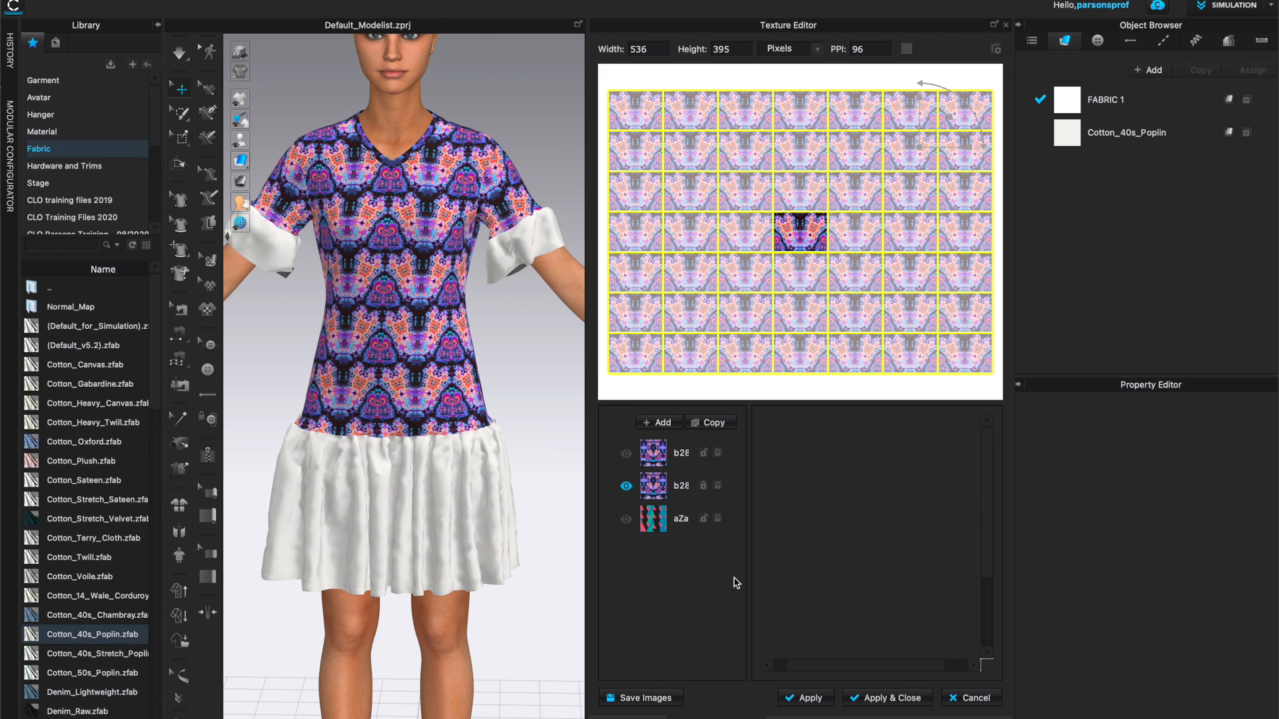
left_click(677, 490)
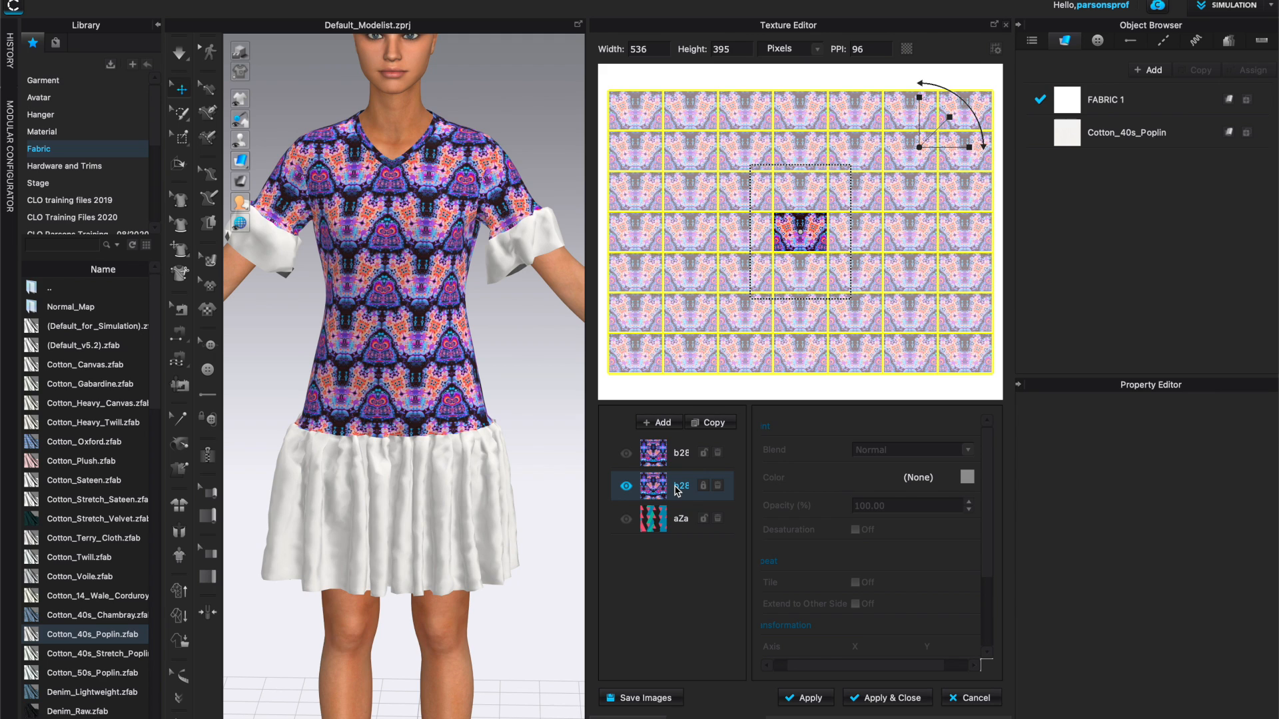
key("Delete")
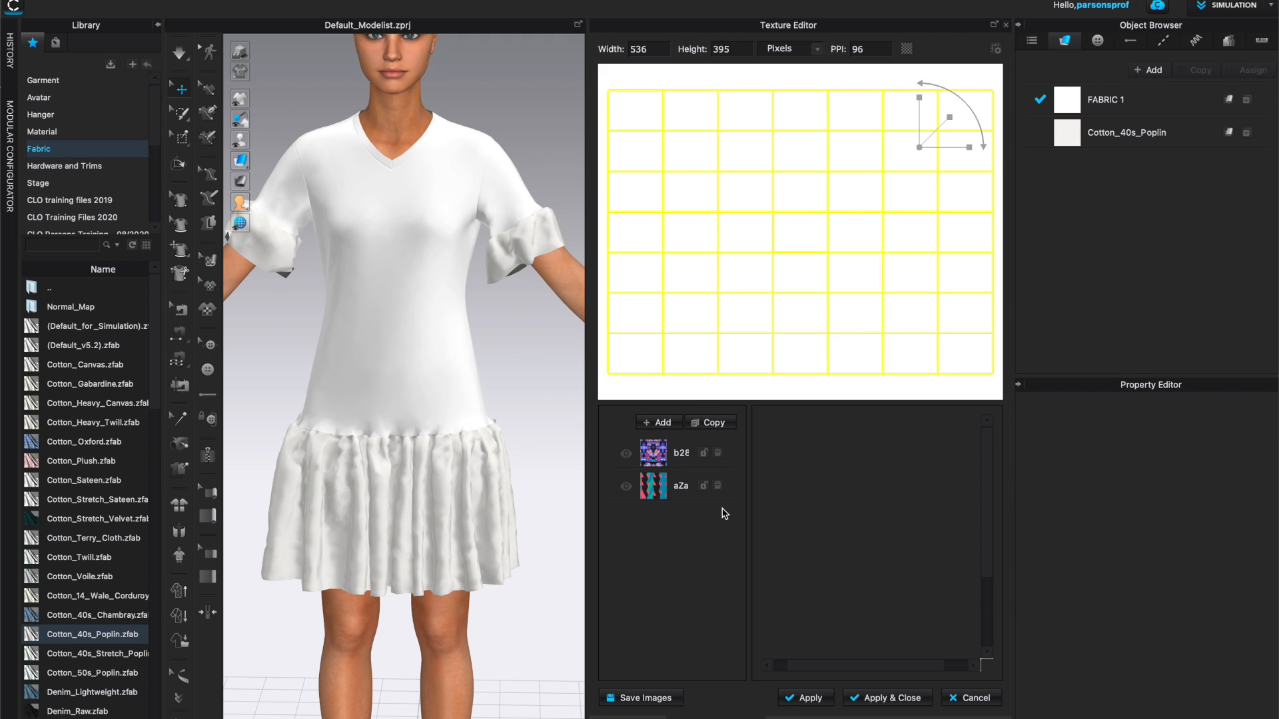
Step: Show the remaining b281ba2… fractal layer and resize its image narrower than the repeat tile, leaving gaps between the columns
left_click(719, 455)
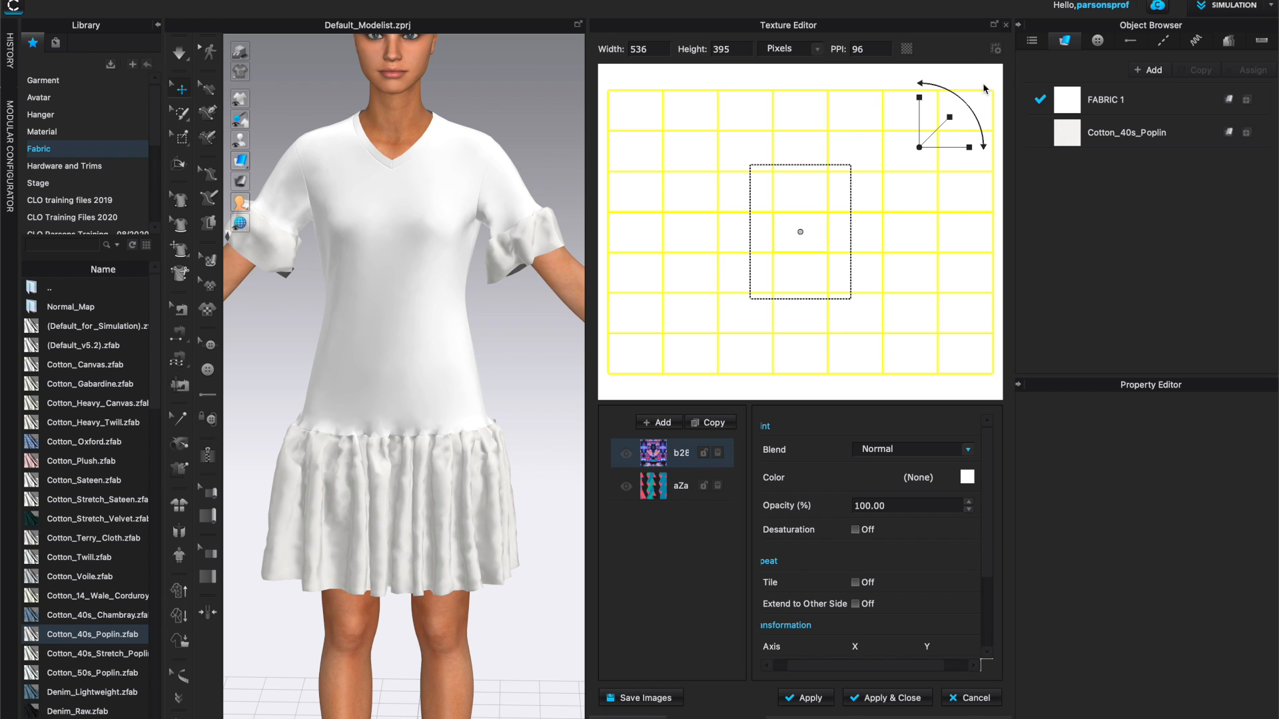
left_click(626, 454)
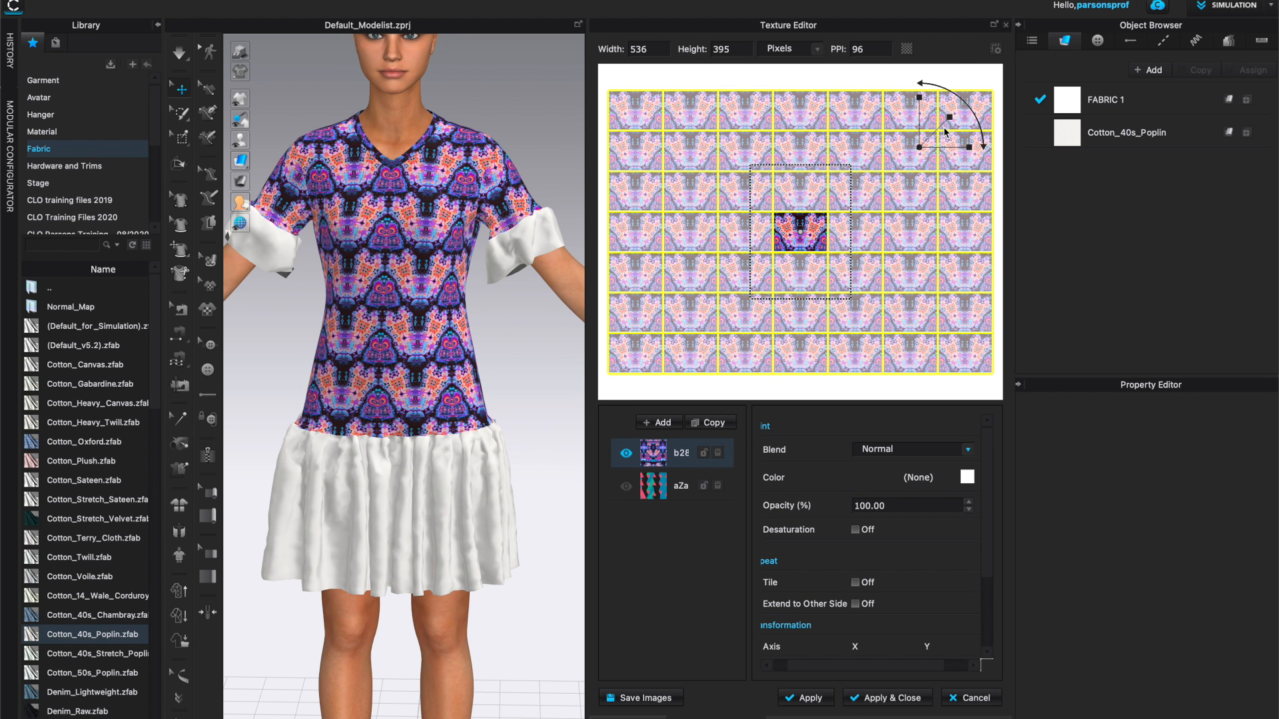
left_click_drag(934, 119, 967, 93)
left_click_drag(952, 148, 947, 150)
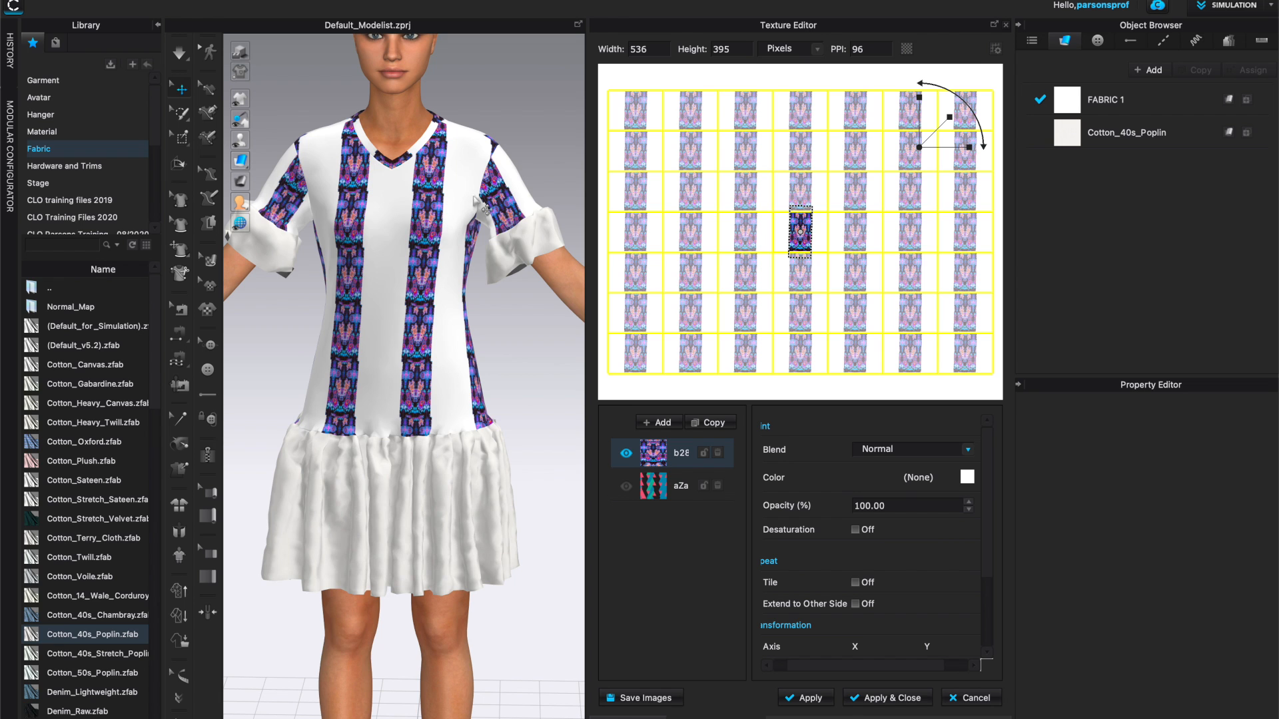
left_click_drag(957, 146, 970, 147)
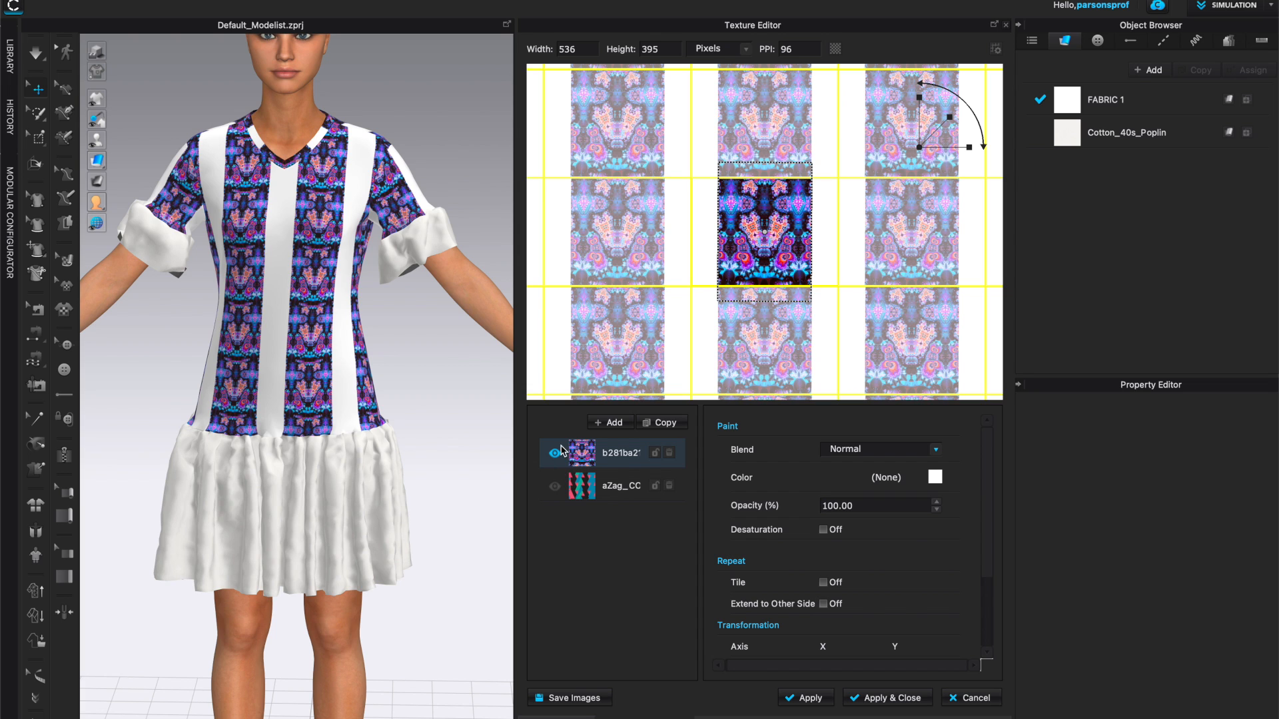
Step: Show the aZag texture layer underneath and set the b281ba2… fractal layer's opacity to 50%
left_click(557, 488)
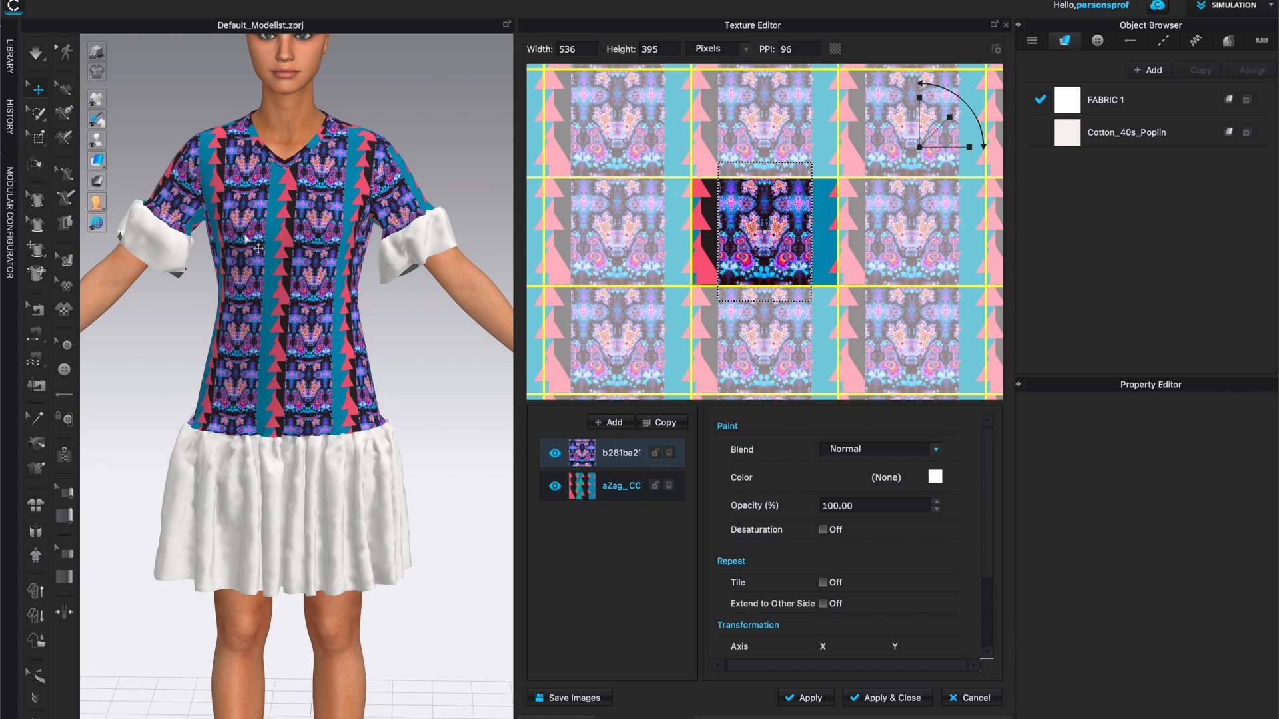
double_click(619, 453)
left_click(632, 537)
left_click(623, 452)
left_click_drag(893, 506, 811, 513)
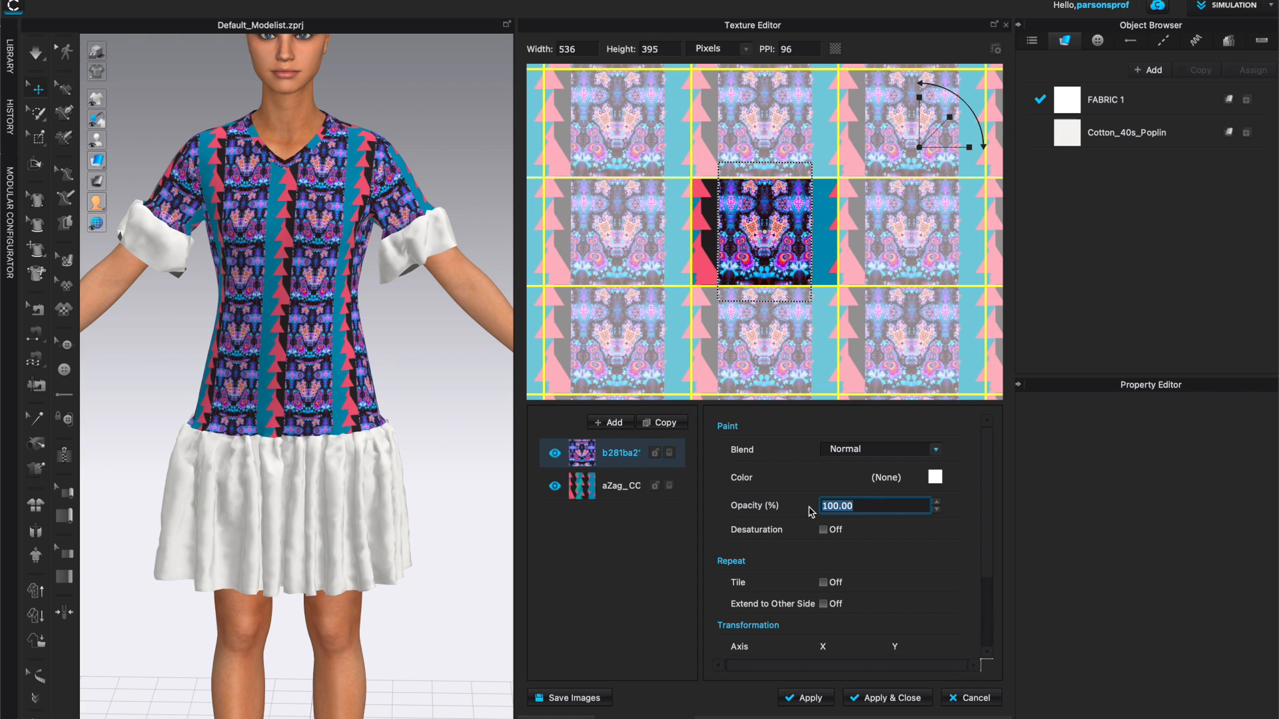
type("50")
key("Return")
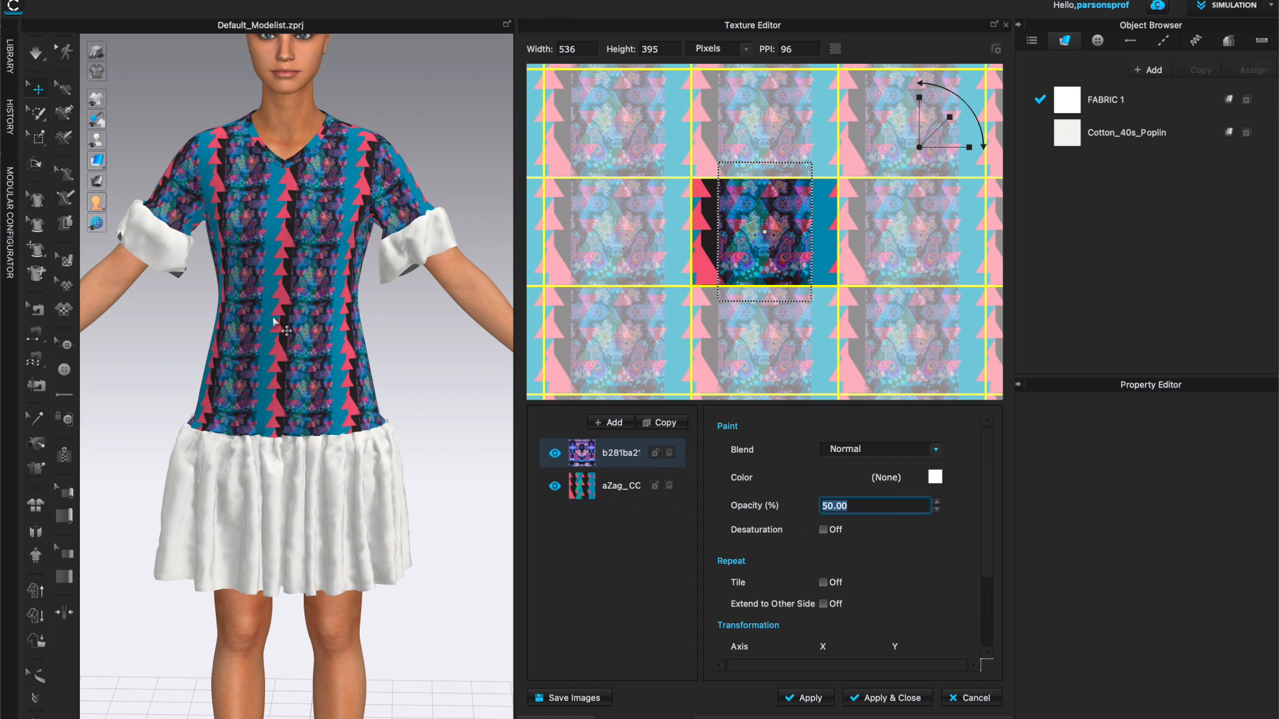
Step: Enlarge the aZag layer's image beyond the repeat tile and lock that layer
scroll(328, 338, "up", 3)
scroll(328, 338, "up", 5)
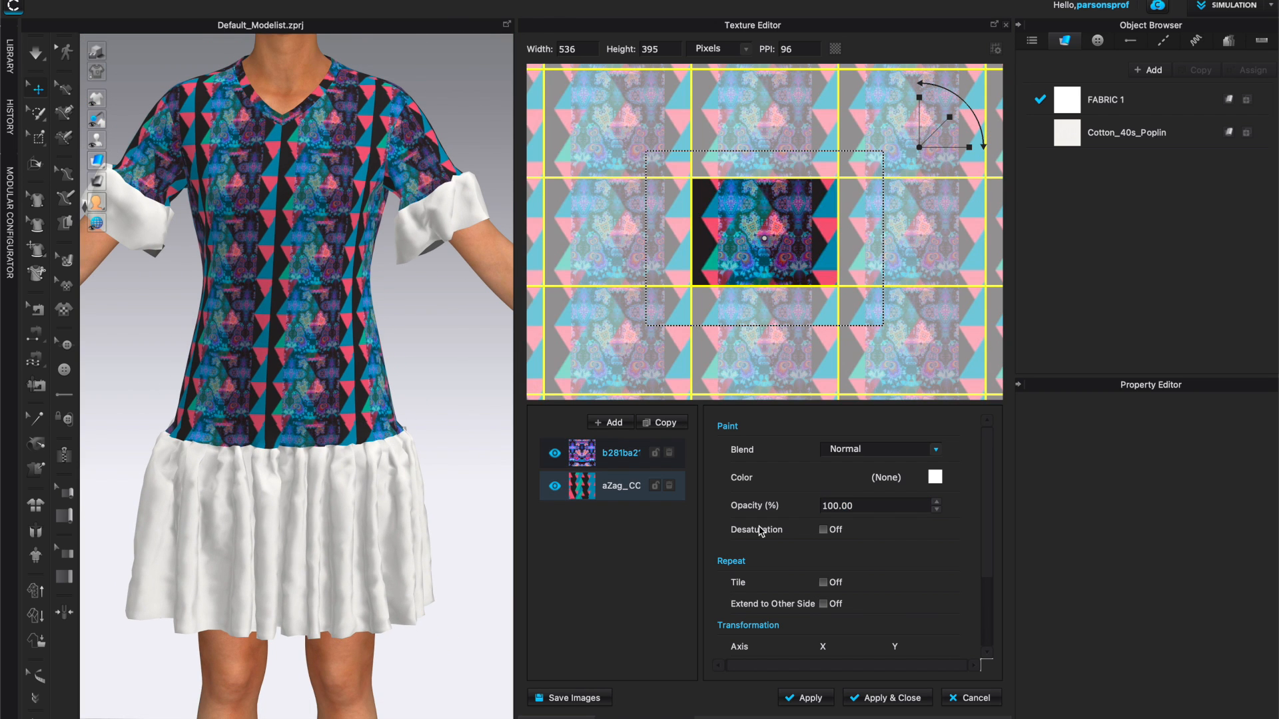
left_click(656, 487)
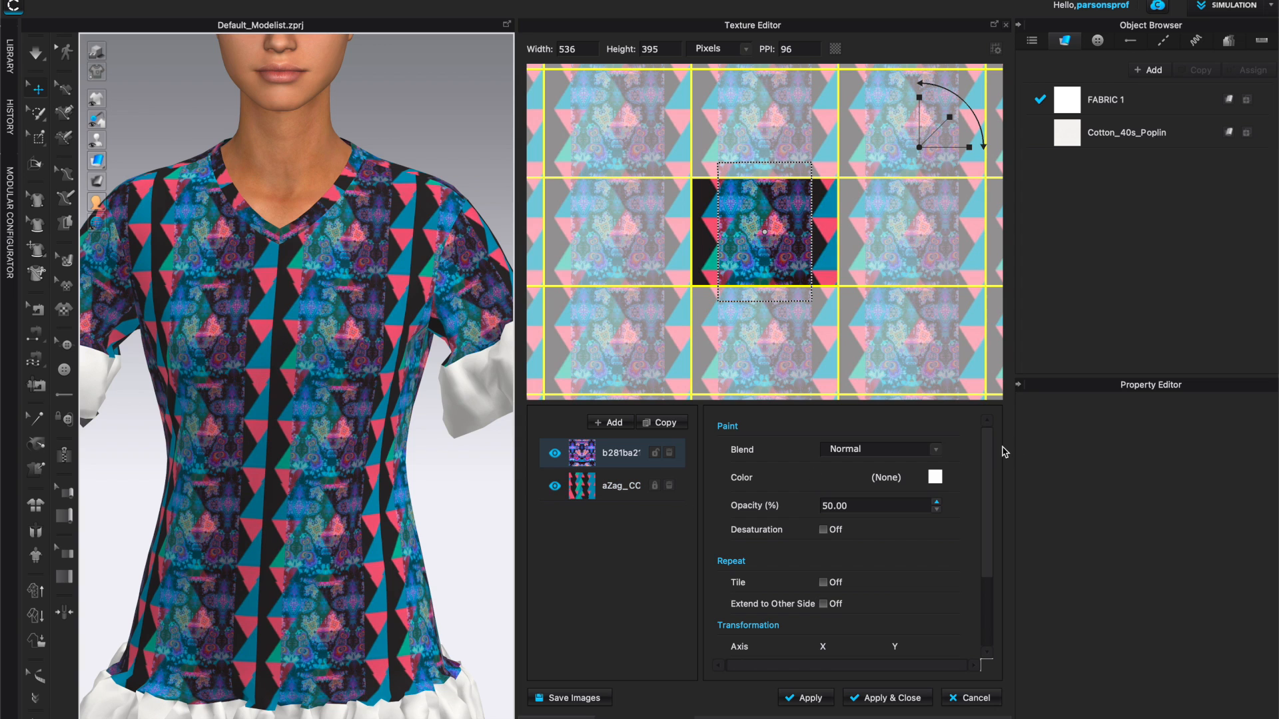
Step: Try the Hard Light, Glow and Luminosity blend modes on the b281ba2… fractal layer and set it back to Normal
left_click(936, 452)
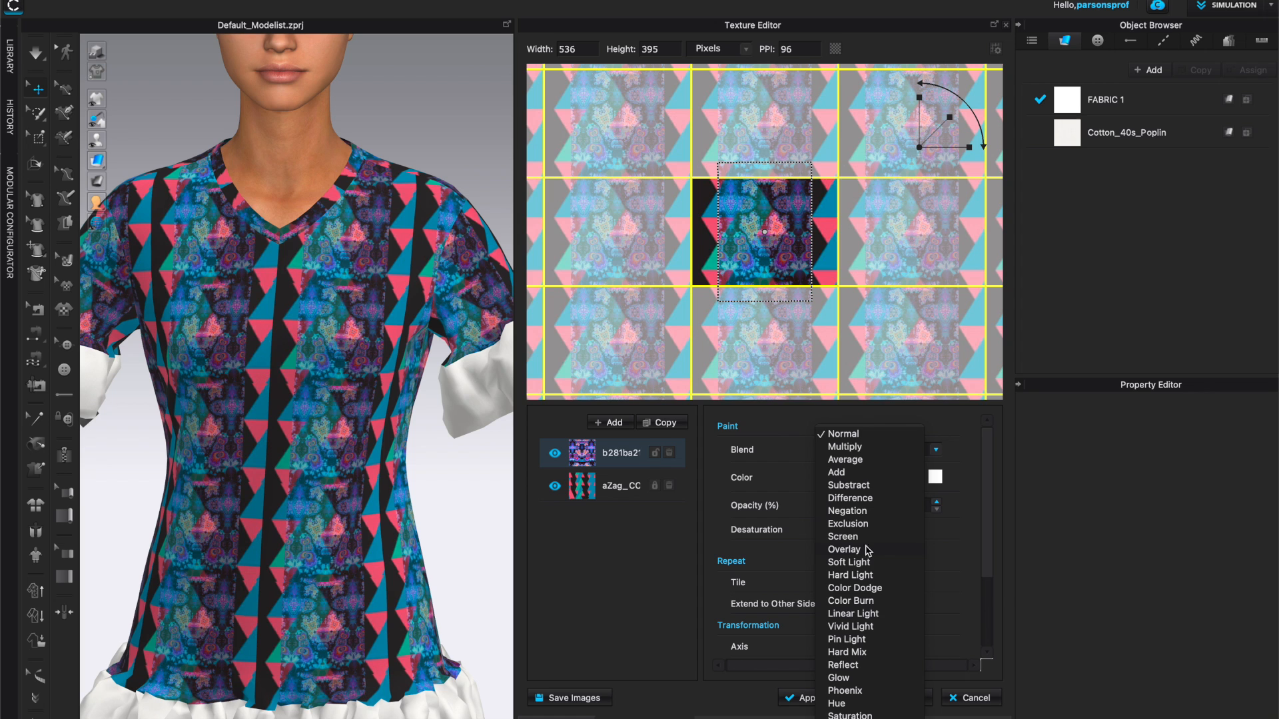
left_click(850, 575)
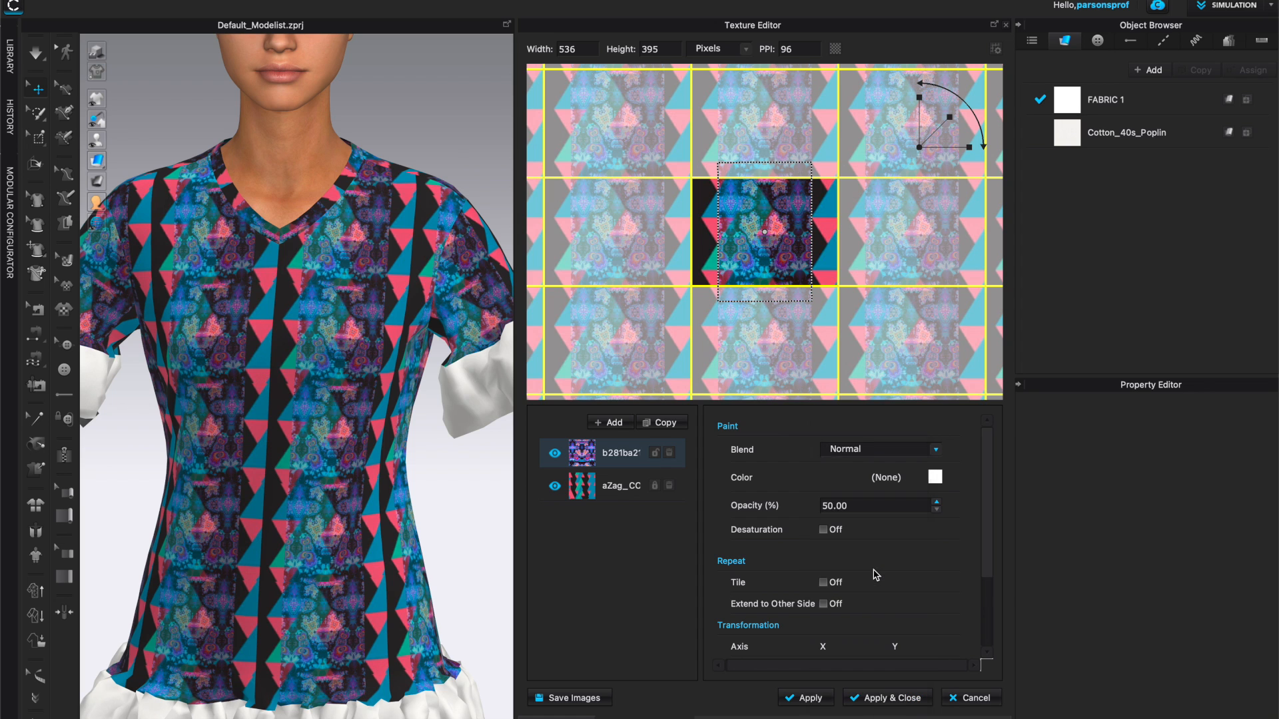
left_click(930, 451)
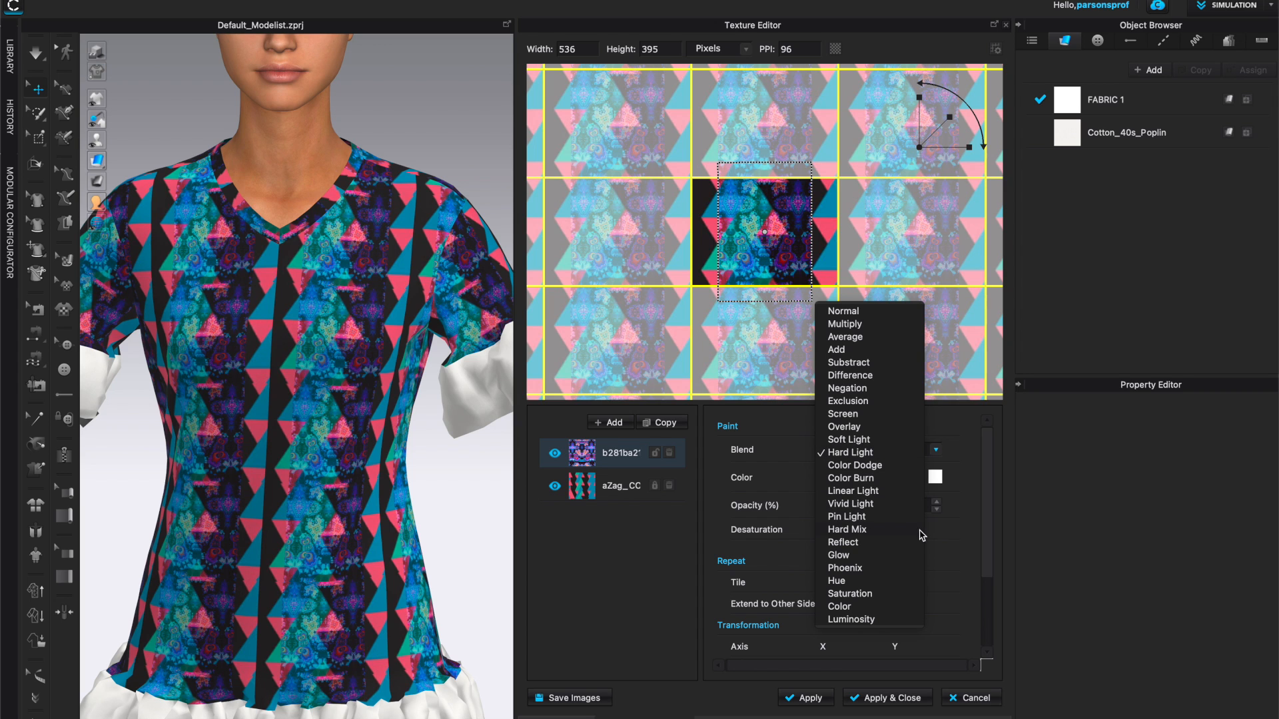
left_click(846, 555)
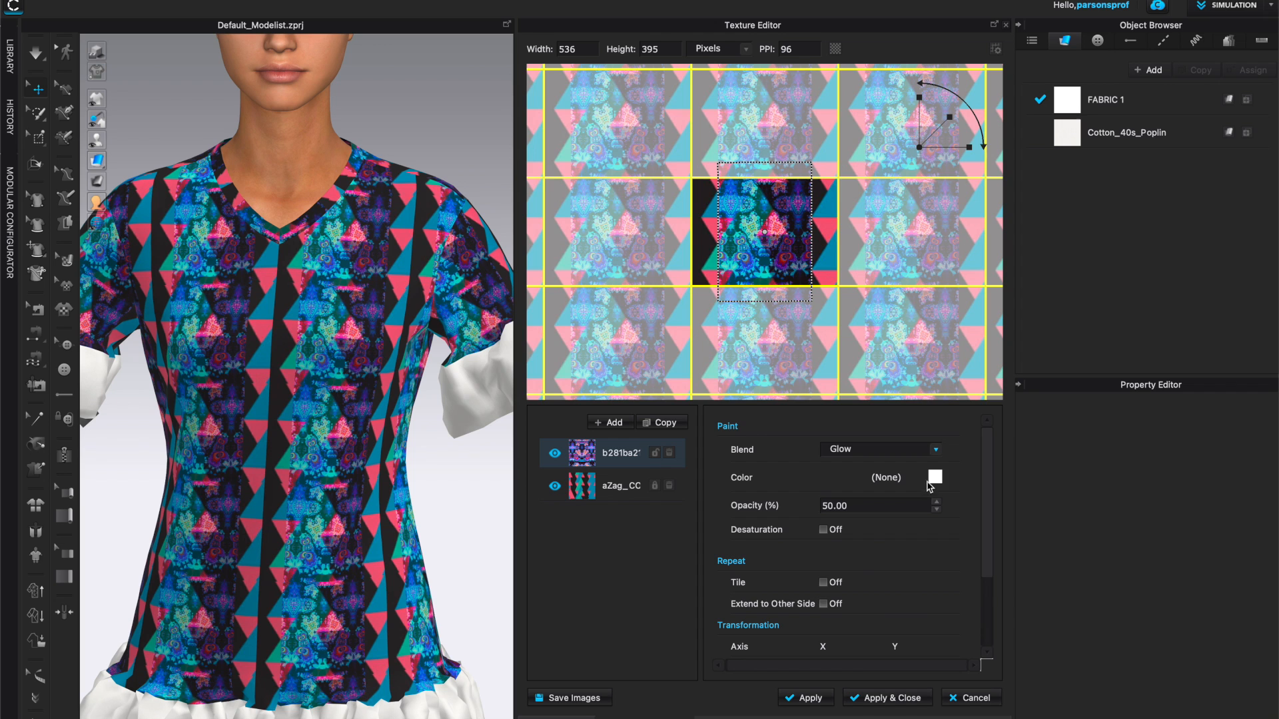
left_click(934, 450)
left_click(849, 522)
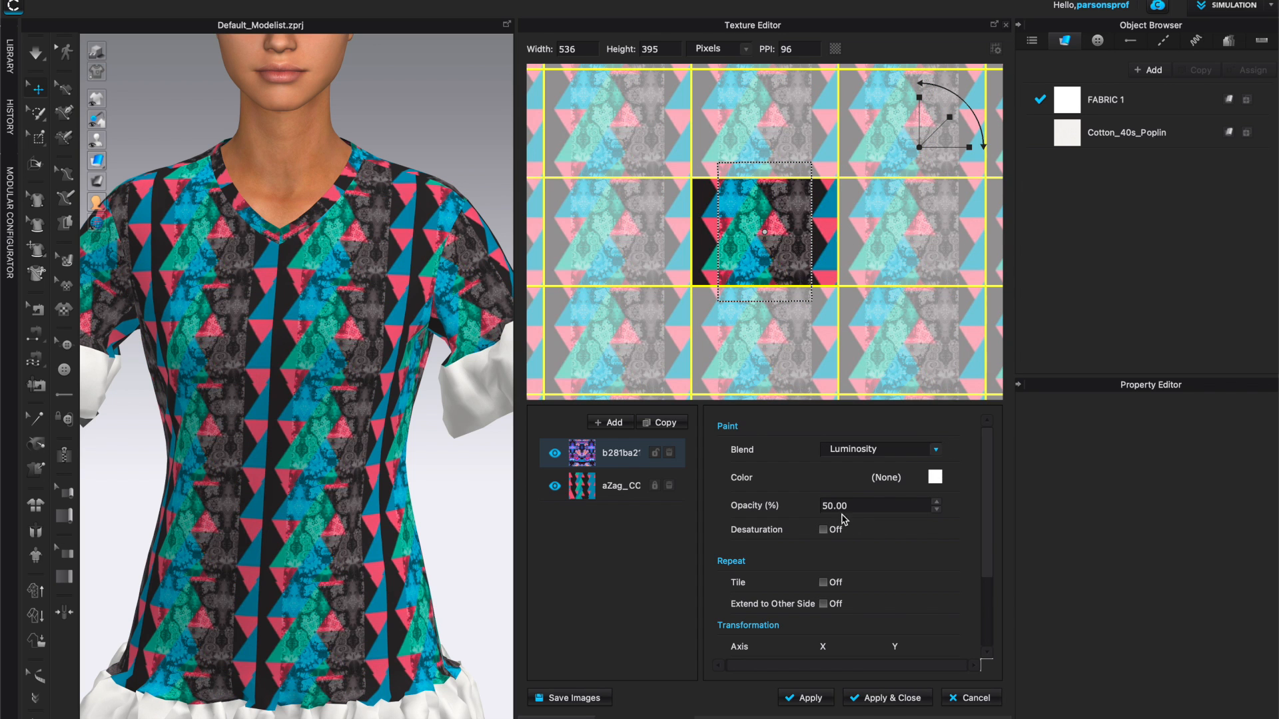
left_click(936, 451)
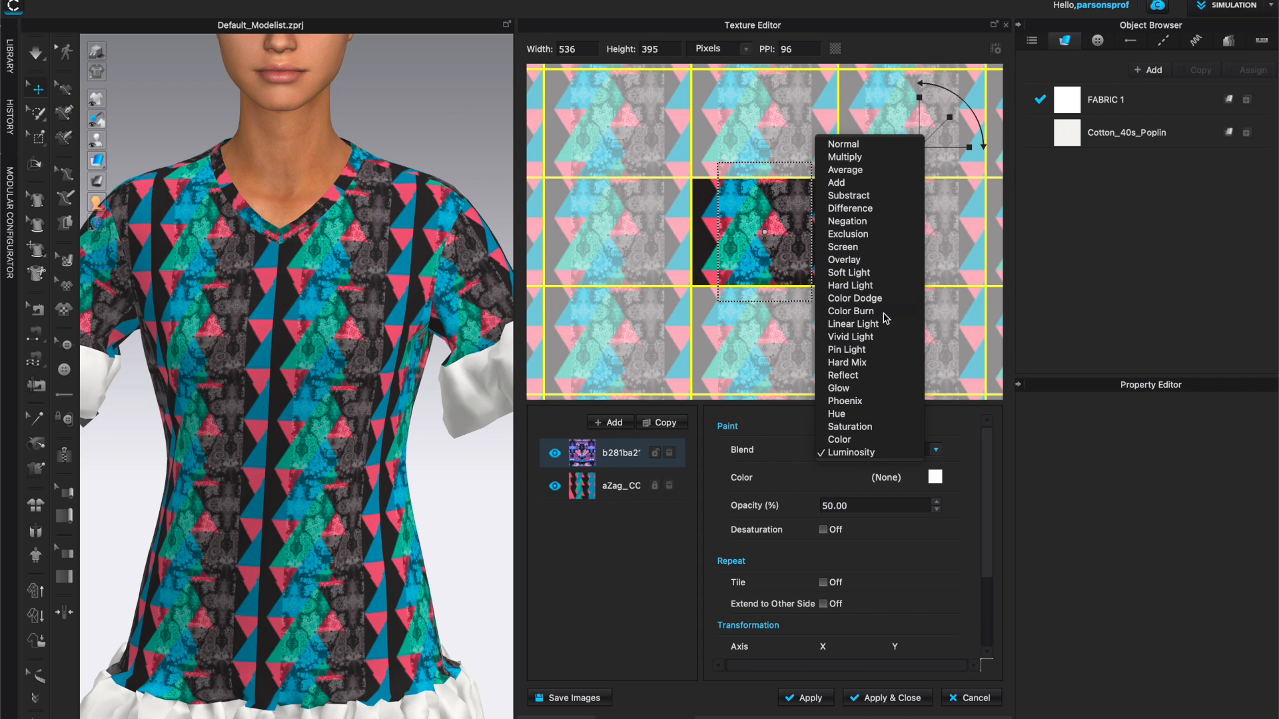
left_click(844, 144)
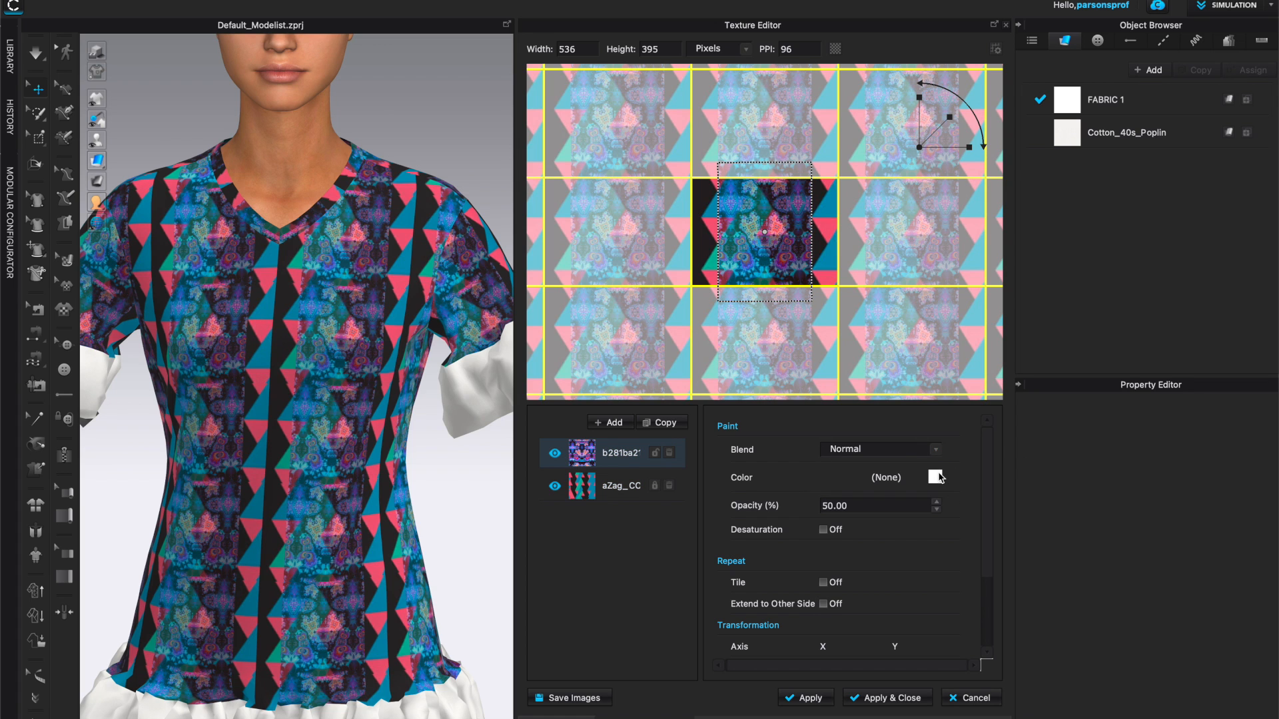
Step: Try a red Pantone polyester color on the b281ba2… fractal layer and cancel the color change
left_click(935, 478)
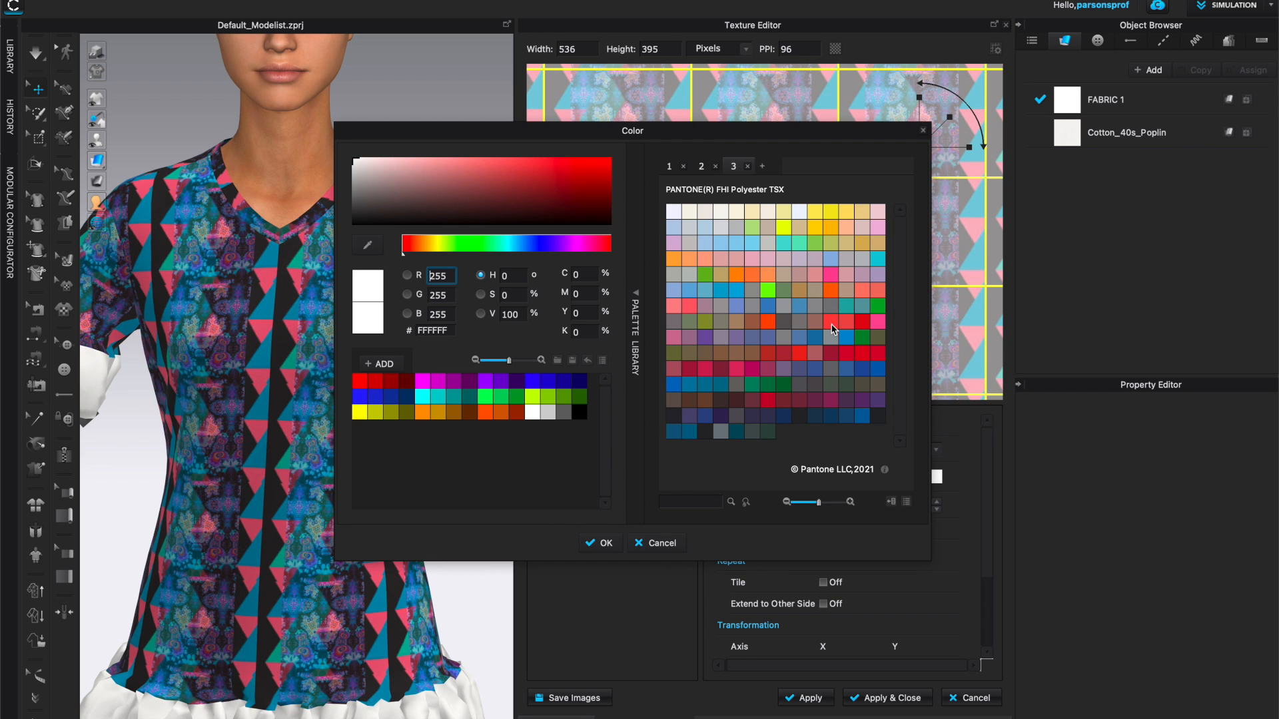
left_click_drag(826, 137, 890, 13)
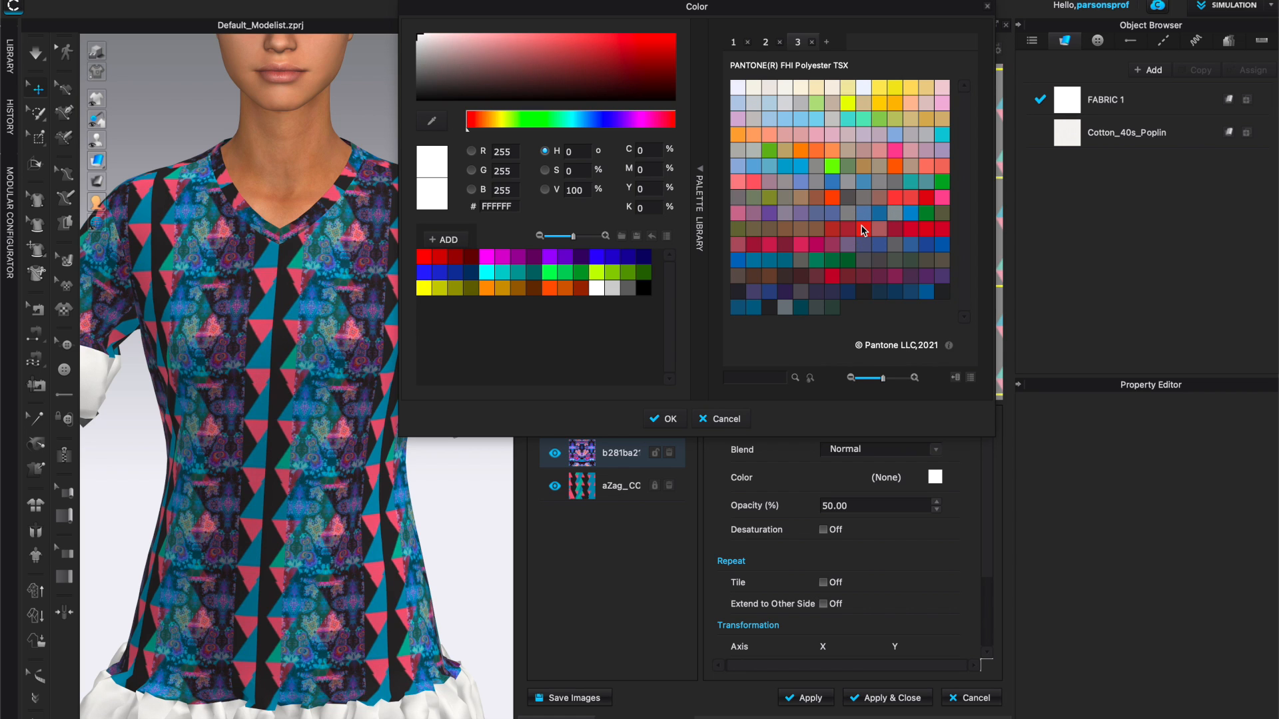
left_click(863, 230)
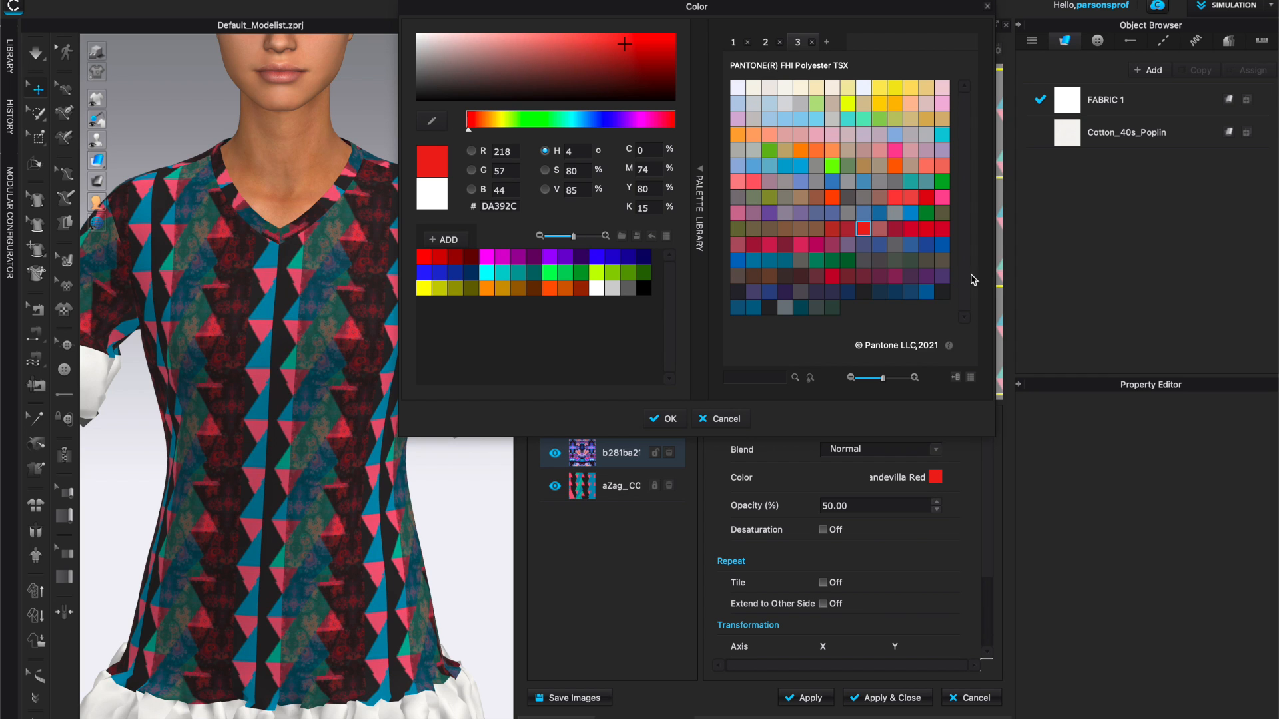
left_click(728, 420)
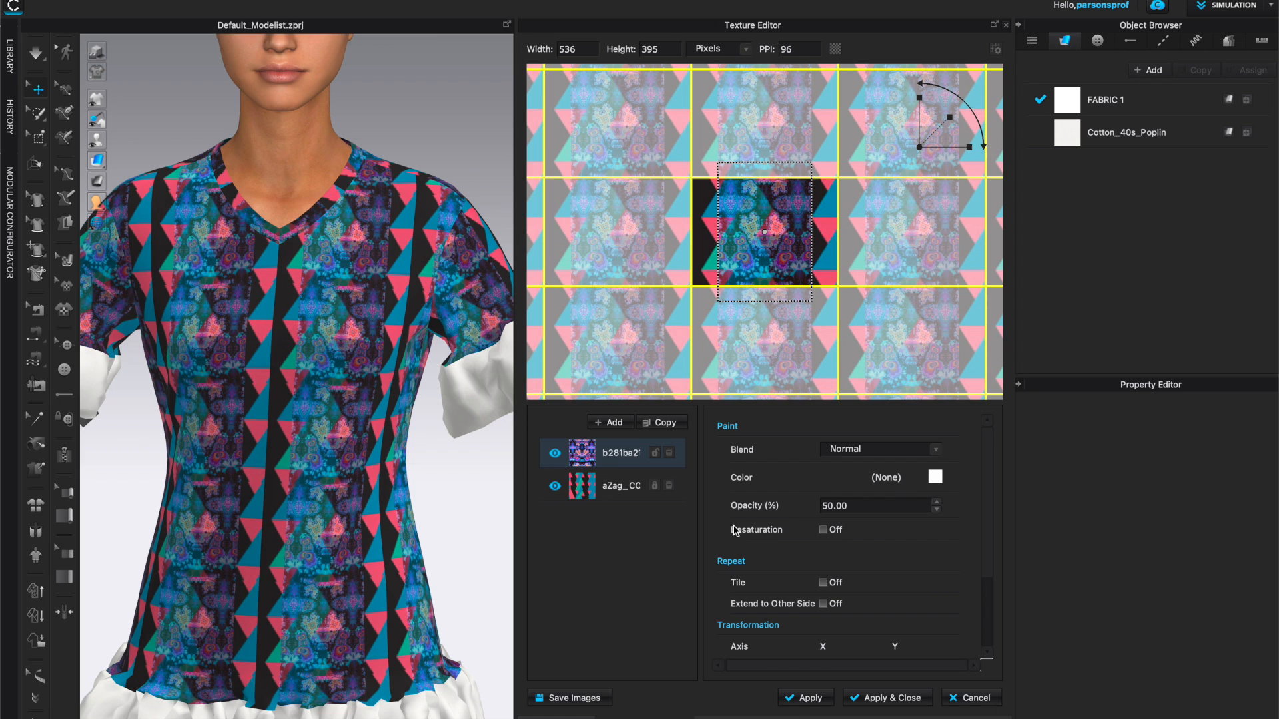
Step: Set the b281ba2… fractal layer's opacity to 30%
double_click(937, 503)
left_click(881, 506)
left_click_drag(881, 506, 813, 506)
type("30")
key("Return")
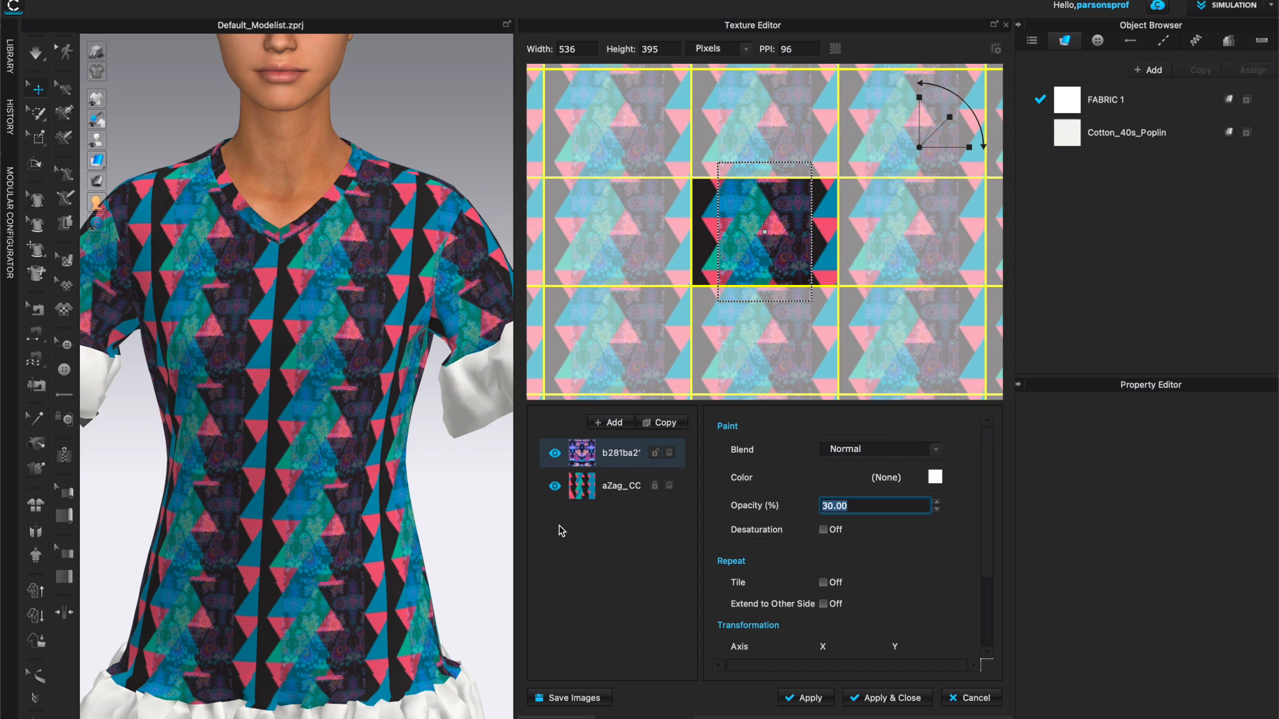
Step: Try desaturating the fractal layer with orange, yellow and blue Pantone colors, then cancel the color and turn desaturation off again
left_click(824, 531)
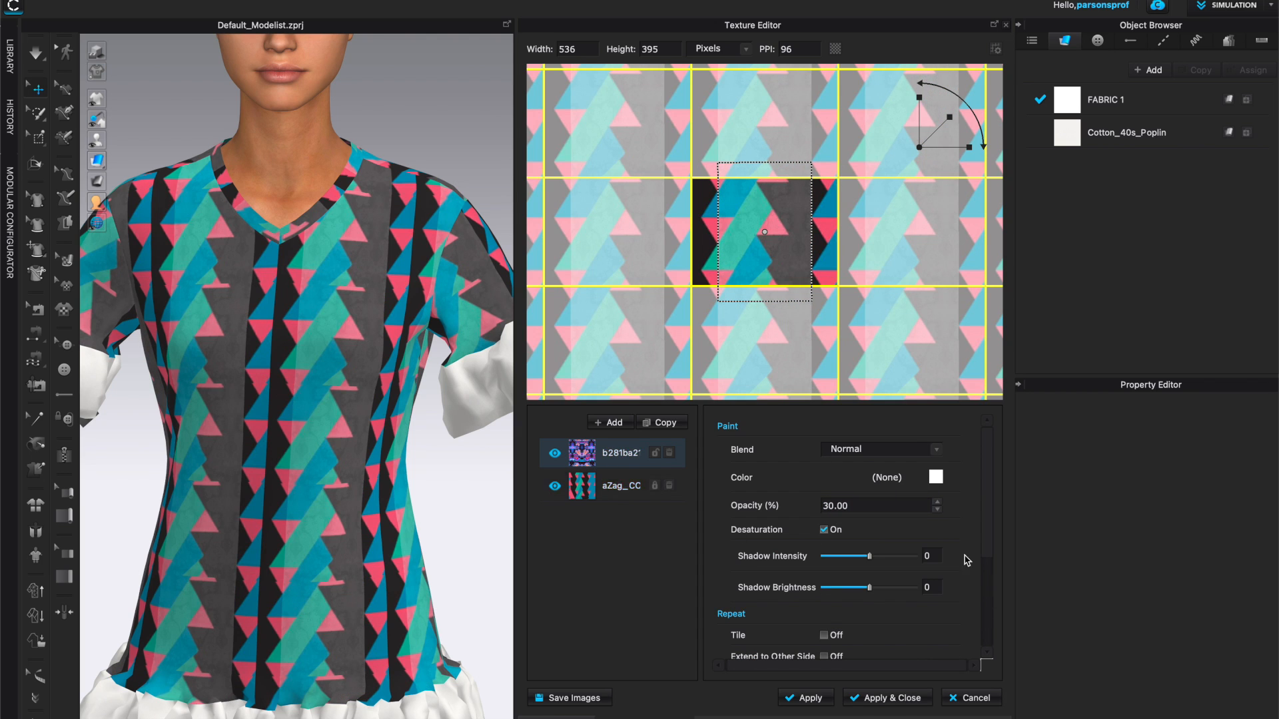
left_click(936, 477)
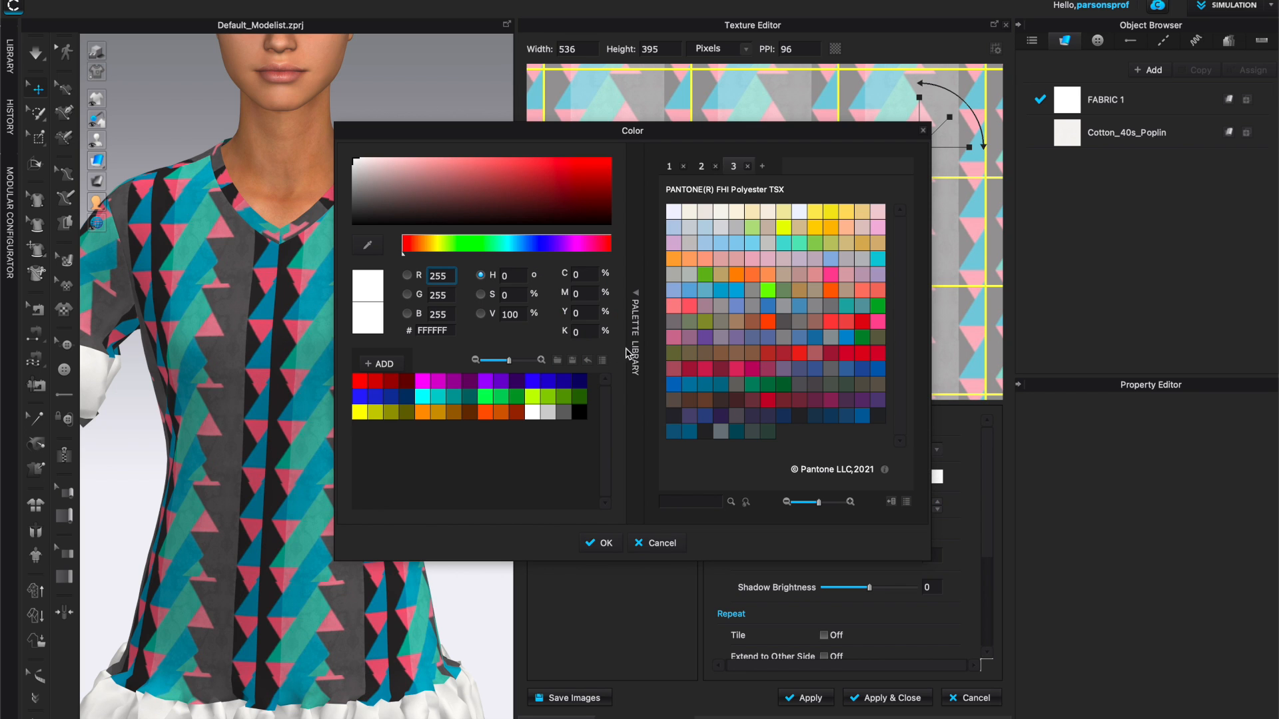
left_click(830, 290)
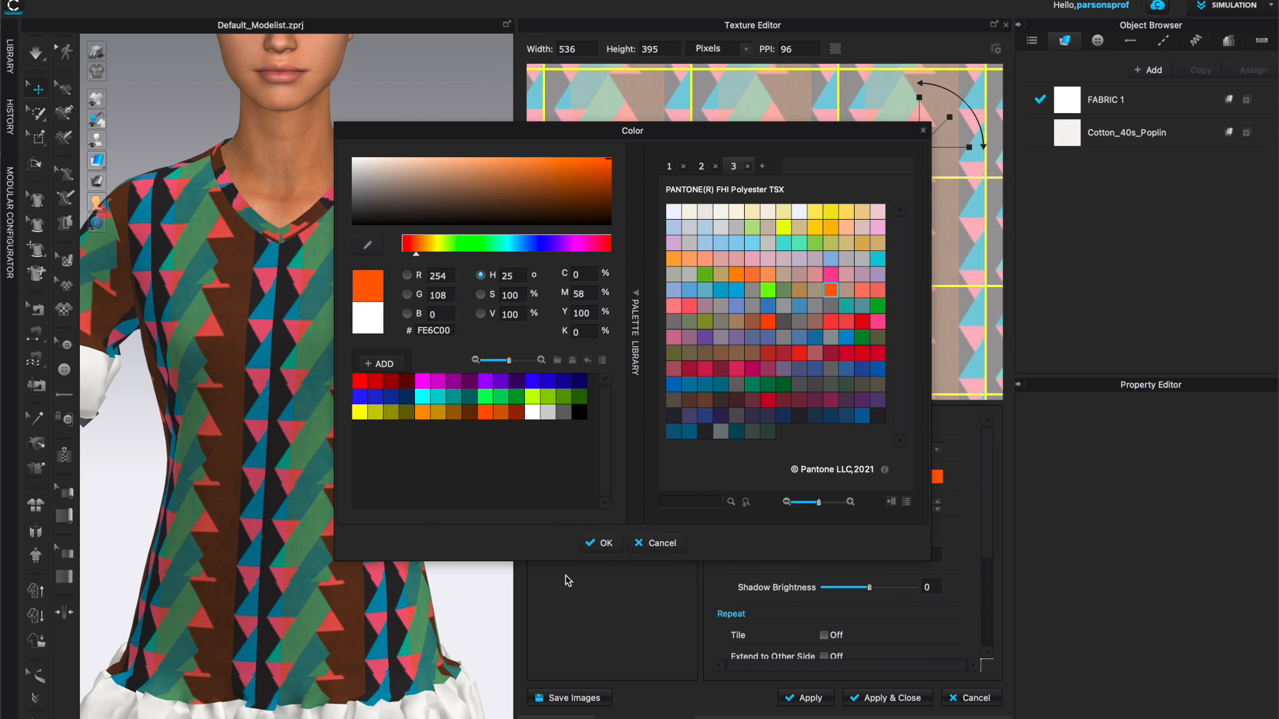
left_click(830, 211)
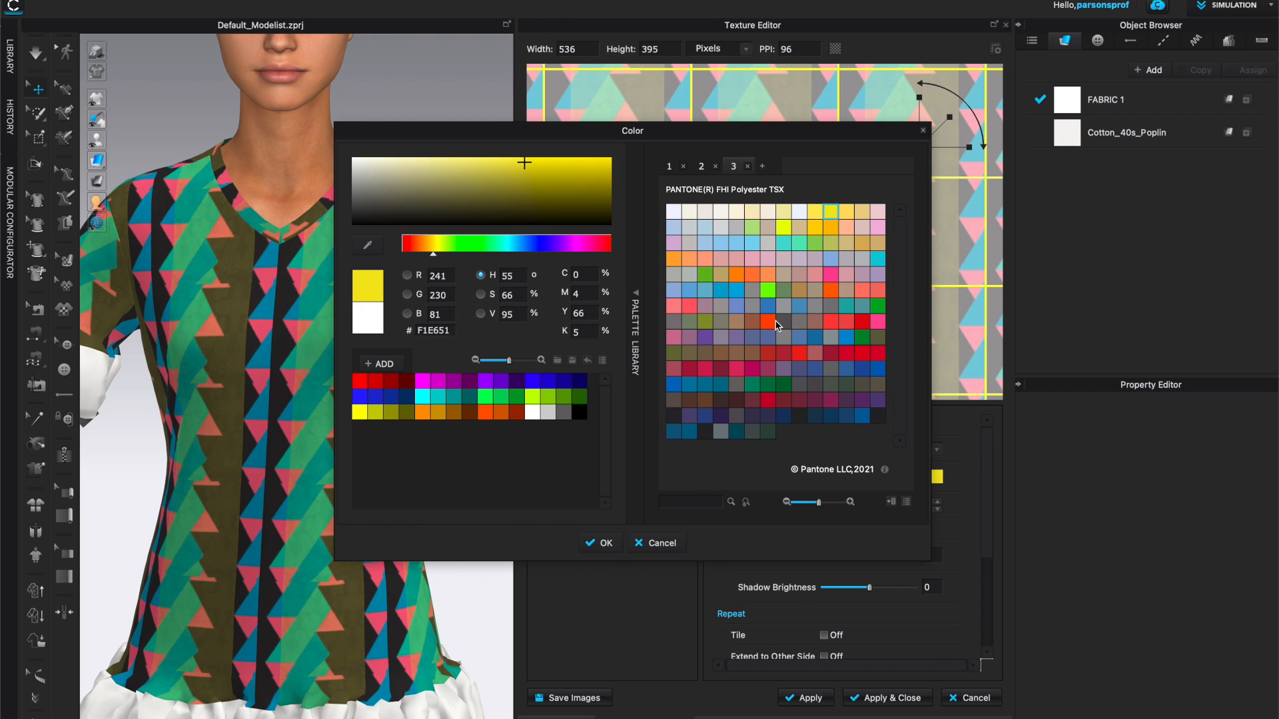
left_click(862, 415)
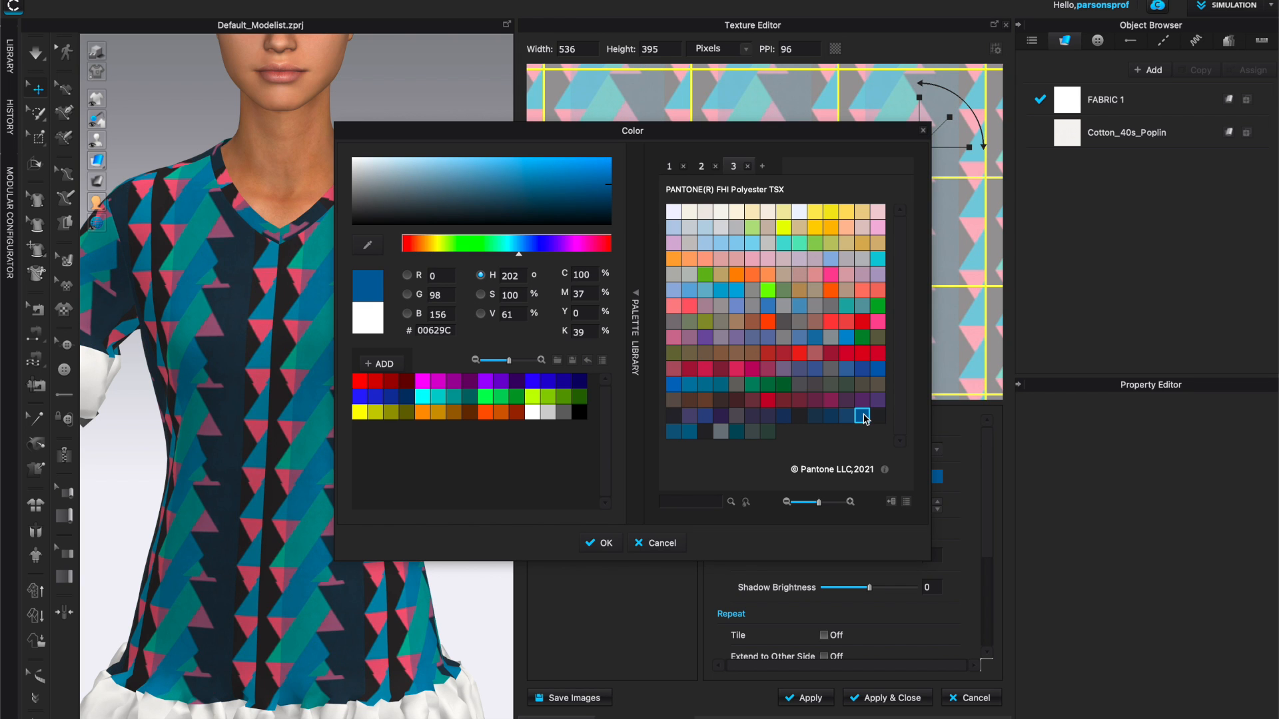
left_click(666, 544)
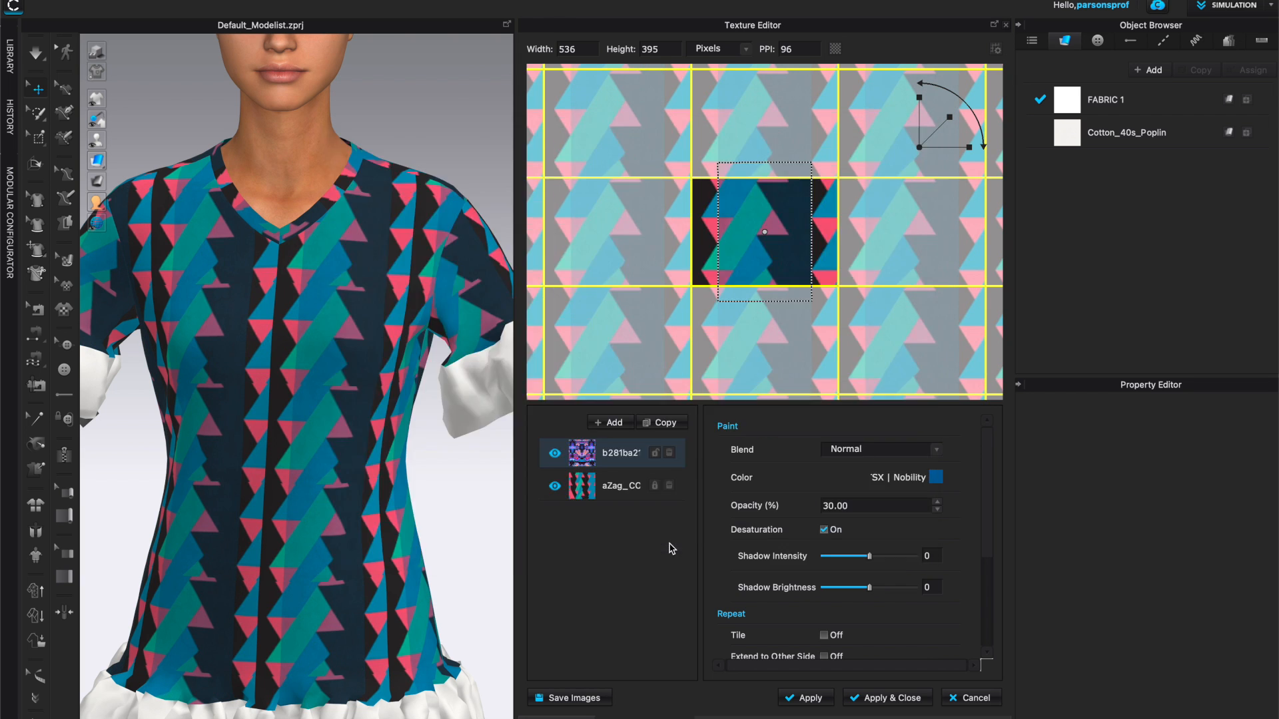
left_click(824, 530)
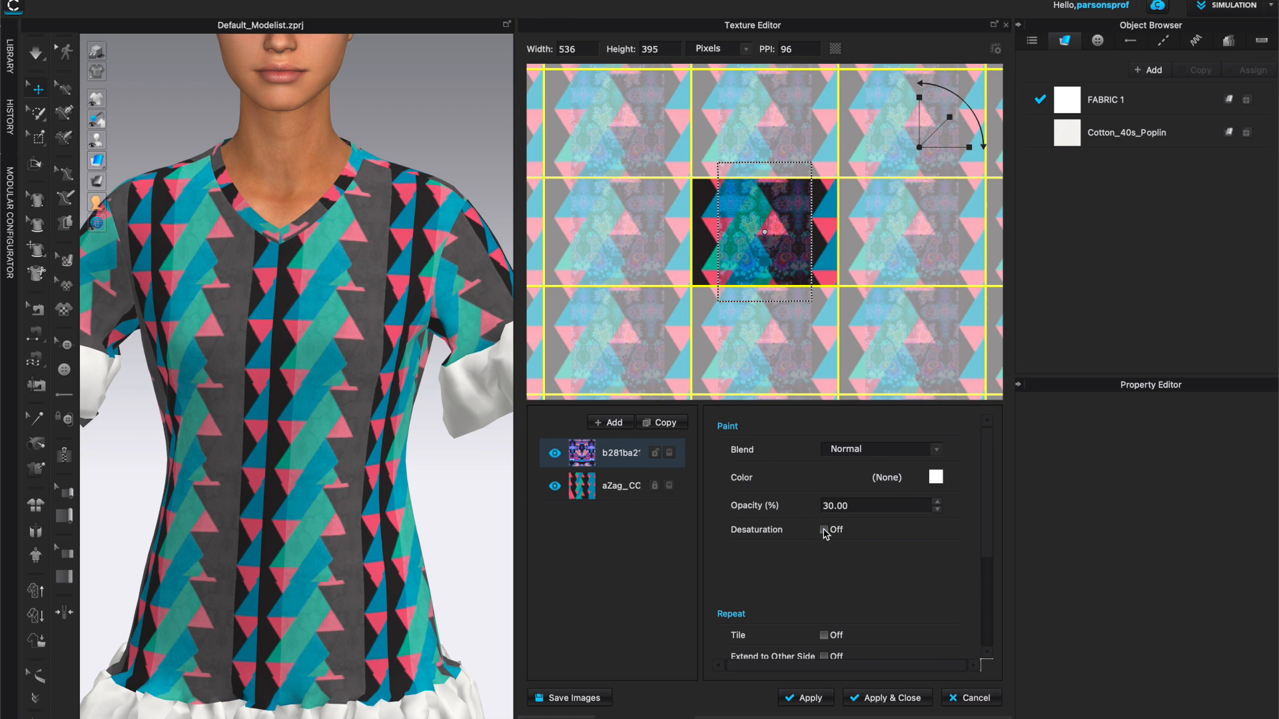
left_click(824, 530)
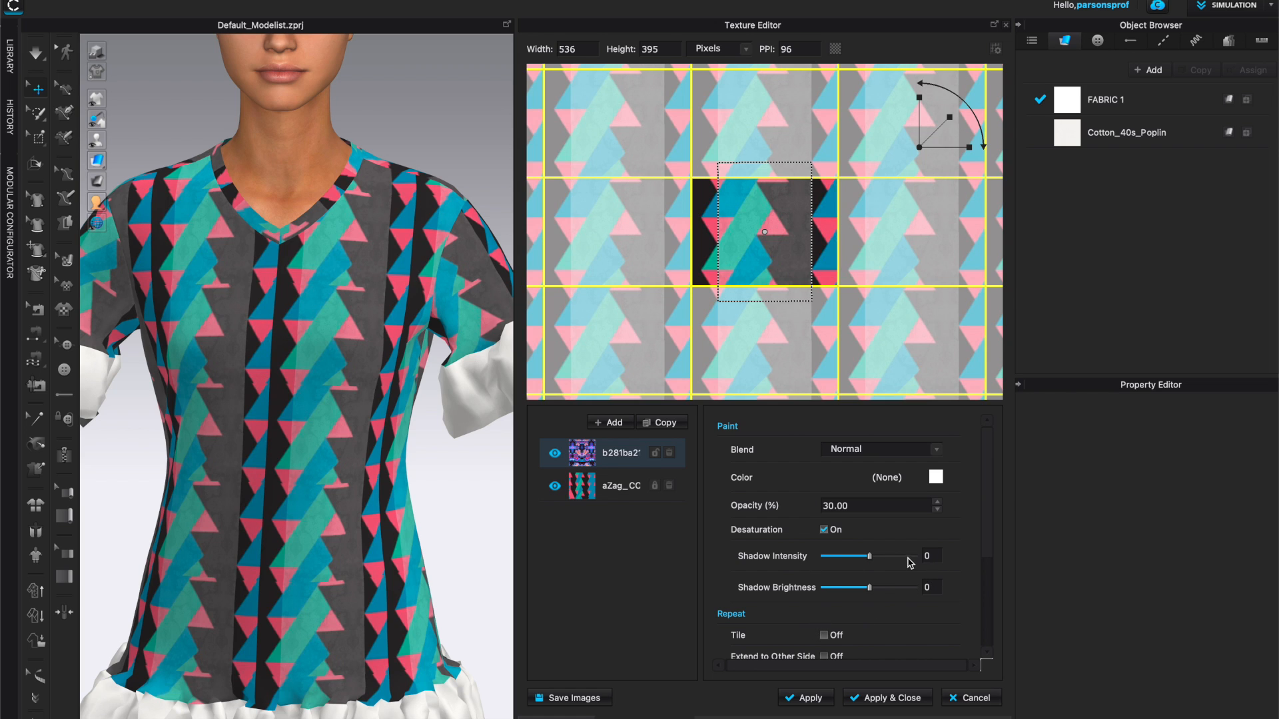
left_click(824, 530)
Step: Try repeating the fractal layer as a tile and turn tiling off again
left_click(986, 541)
left_click_drag(986, 541, 985, 585)
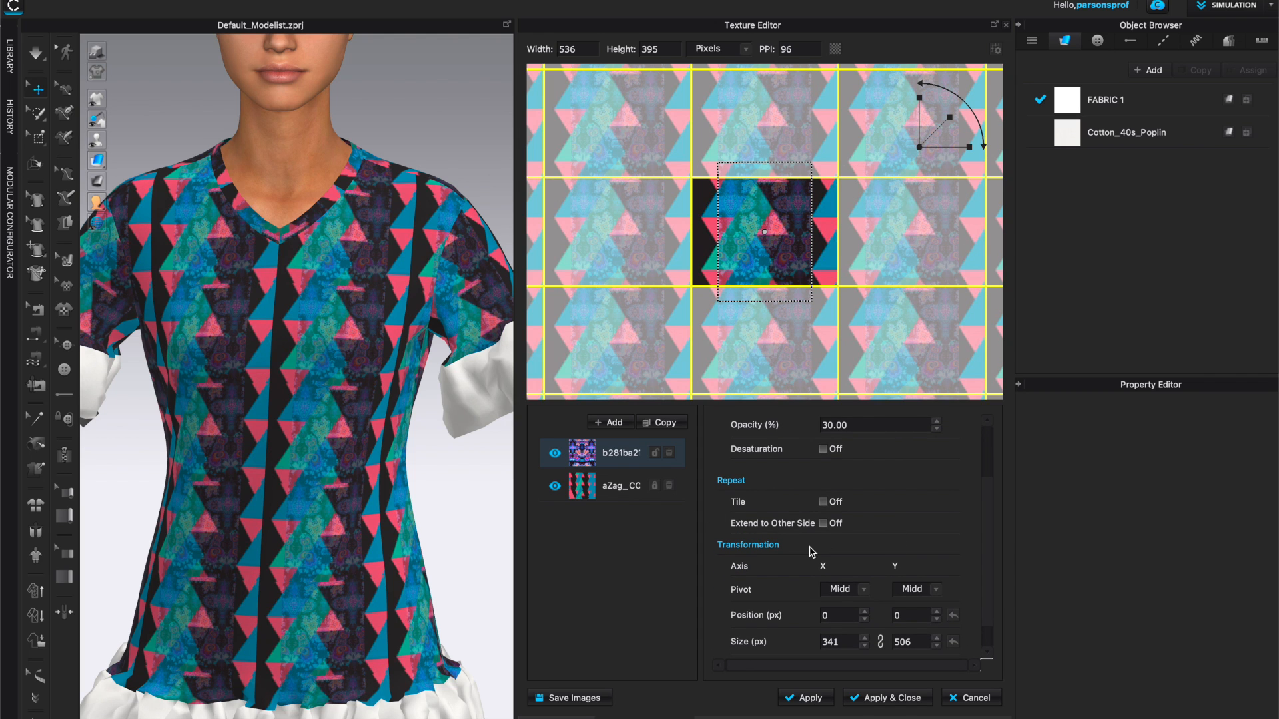
left_click(824, 502)
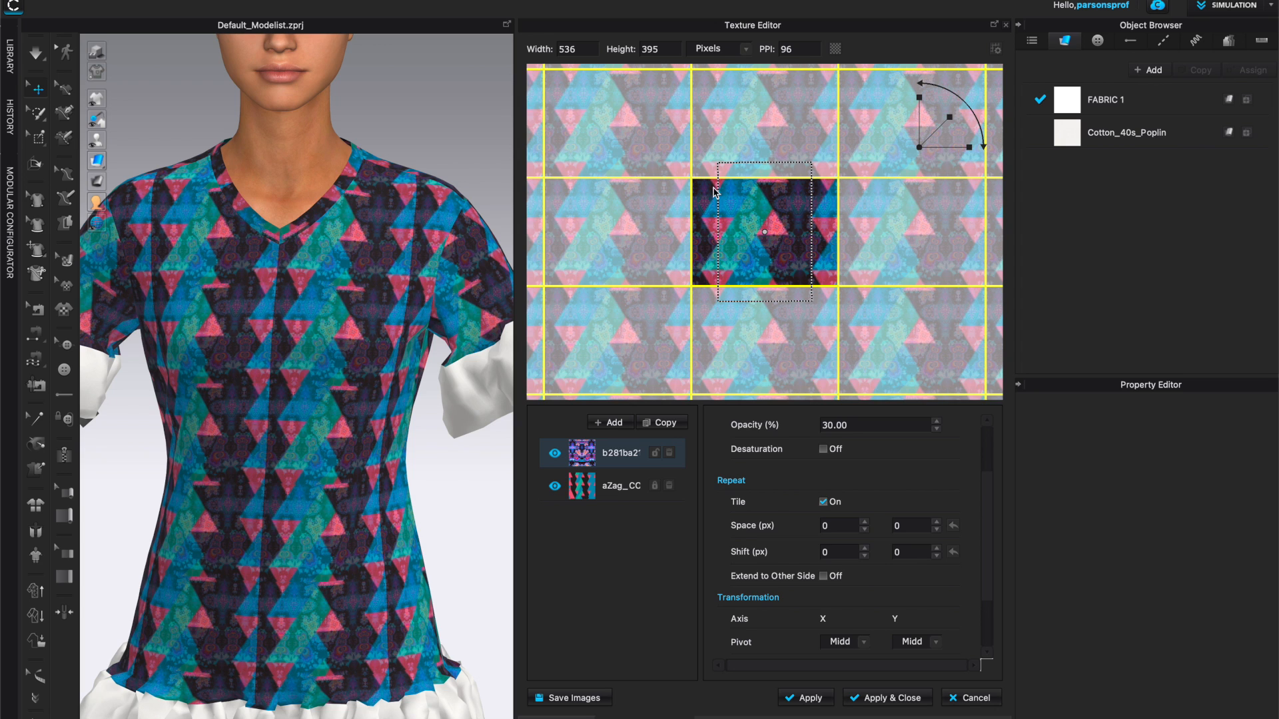
left_click(841, 508)
Step: Enlarge the fractal layer's image proportionally to about 475 × 703 px and rotate it to an angle of about 342°
scroll(998, 563, "down", 1)
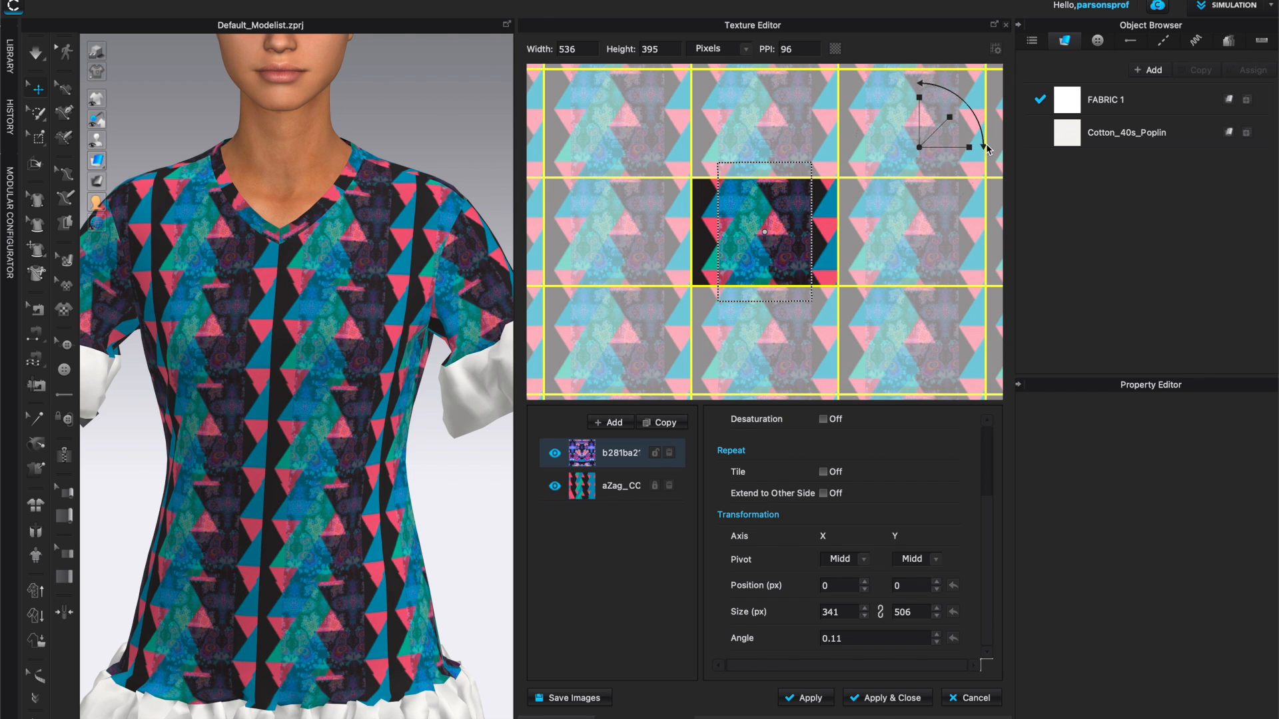
left_click_drag(943, 122, 934, 131)
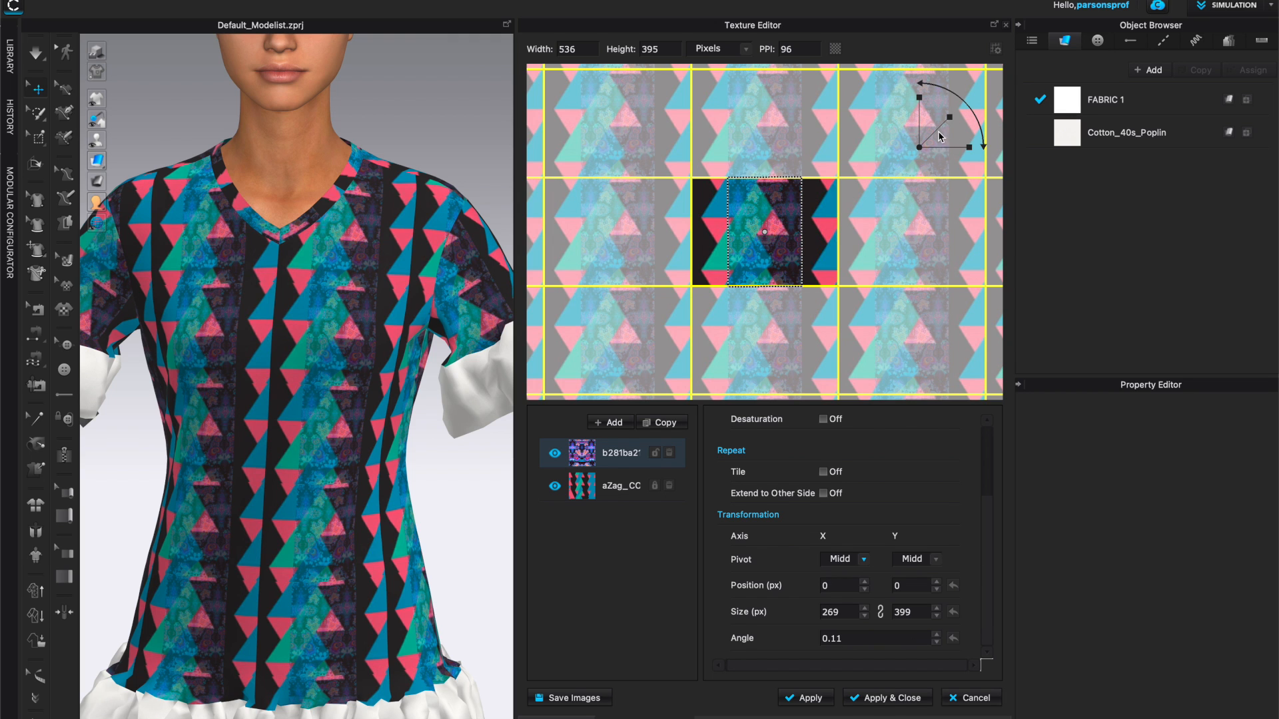
key("ctrl+z")
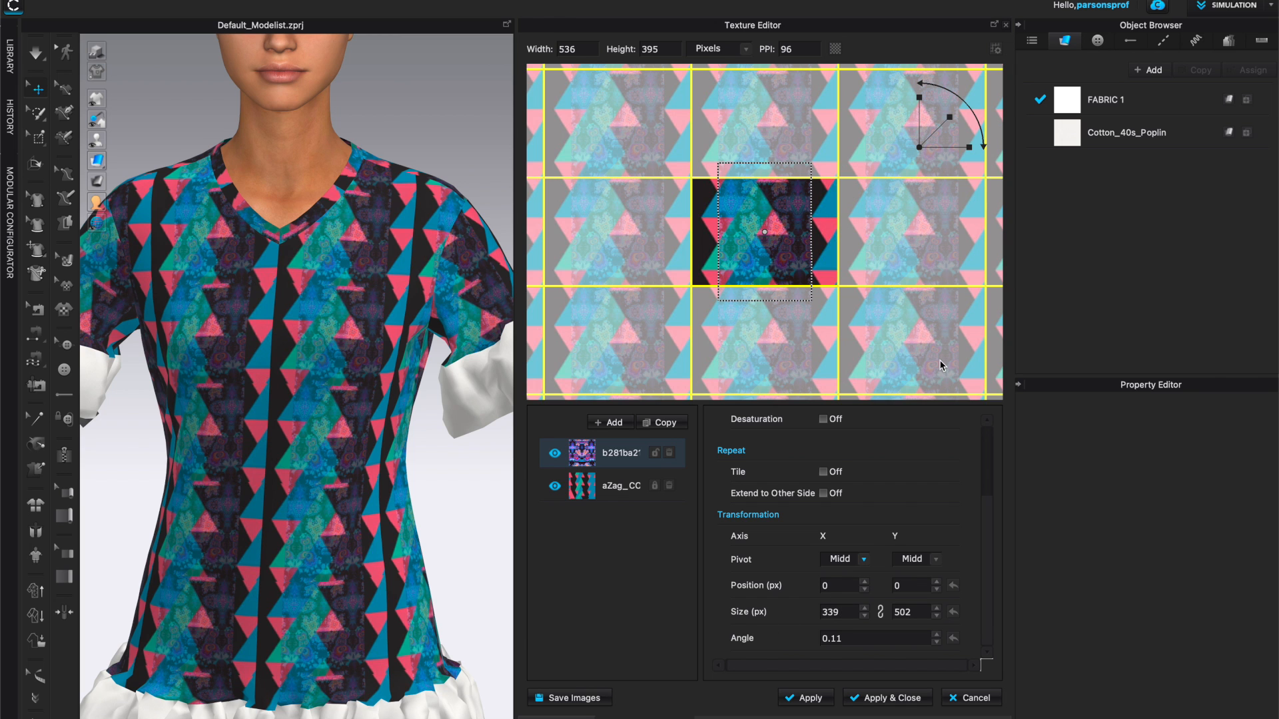
left_click_drag(928, 136, 935, 127)
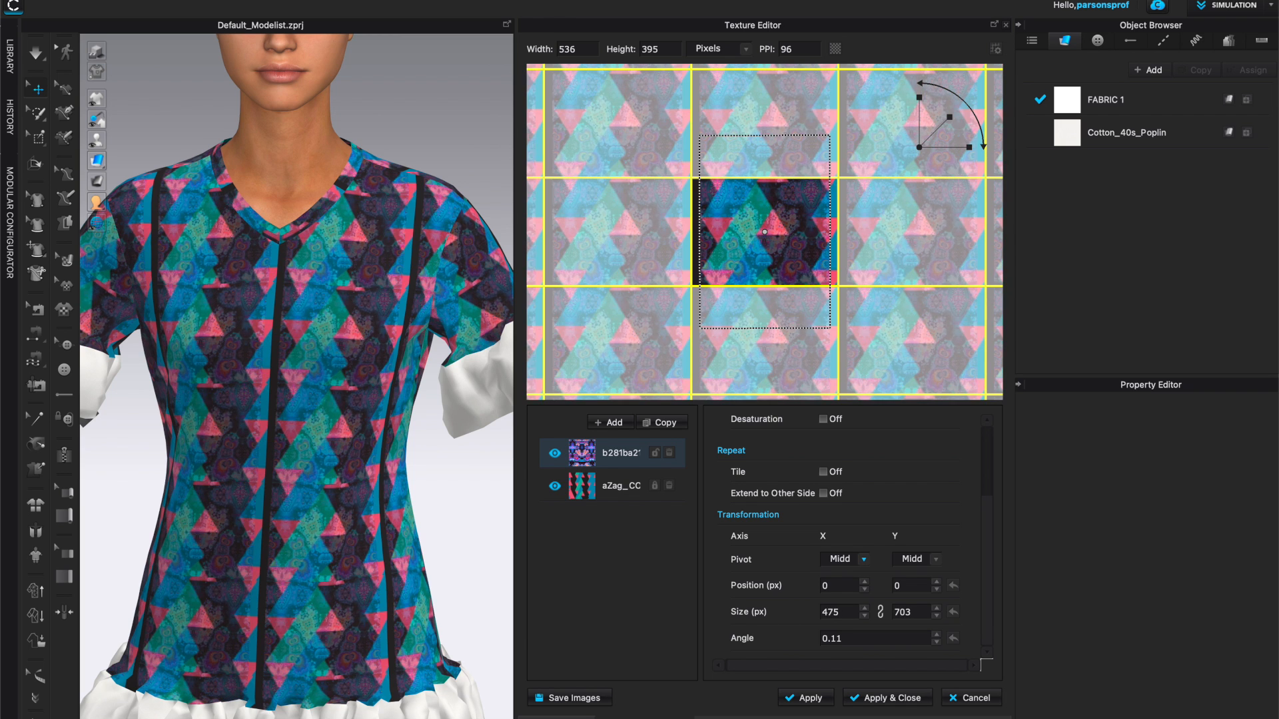
left_click(880, 612)
left_click_drag(960, 92, 972, 107)
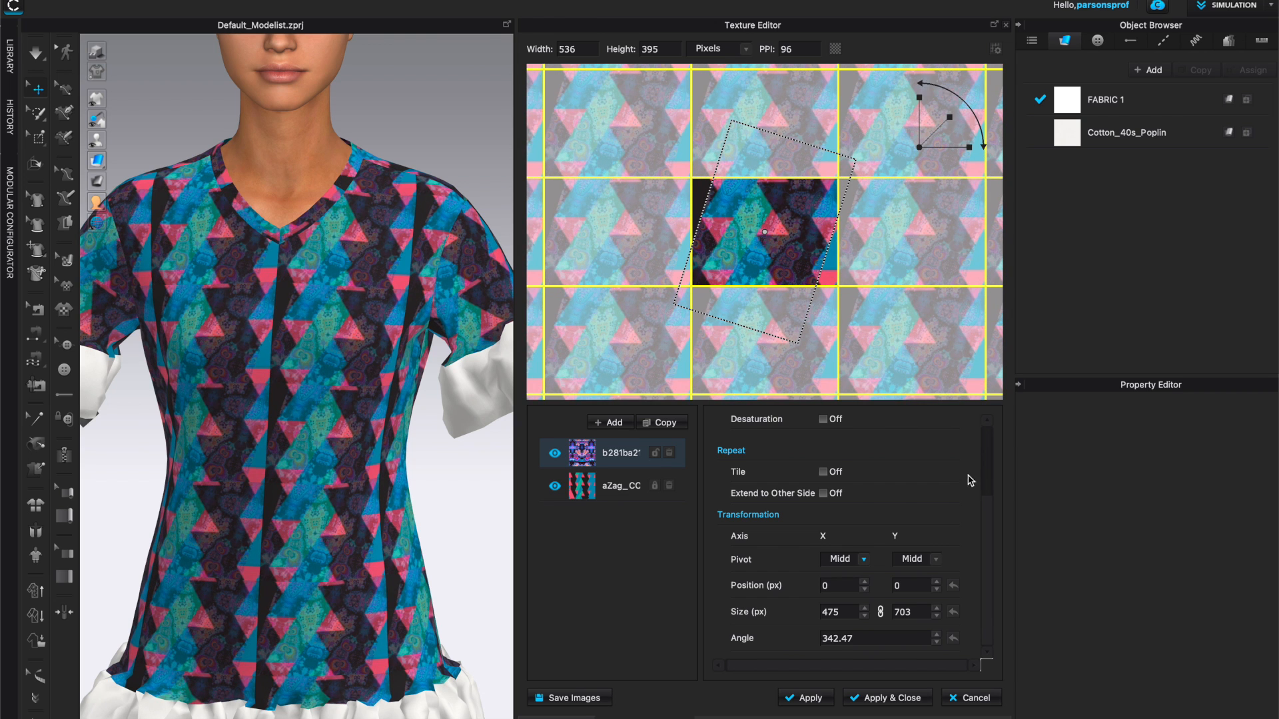
Step: Lock the fractal layer and apply the layered print to FABRIC 1, closing the Texture Editor
left_click_drag(988, 504, 988, 411)
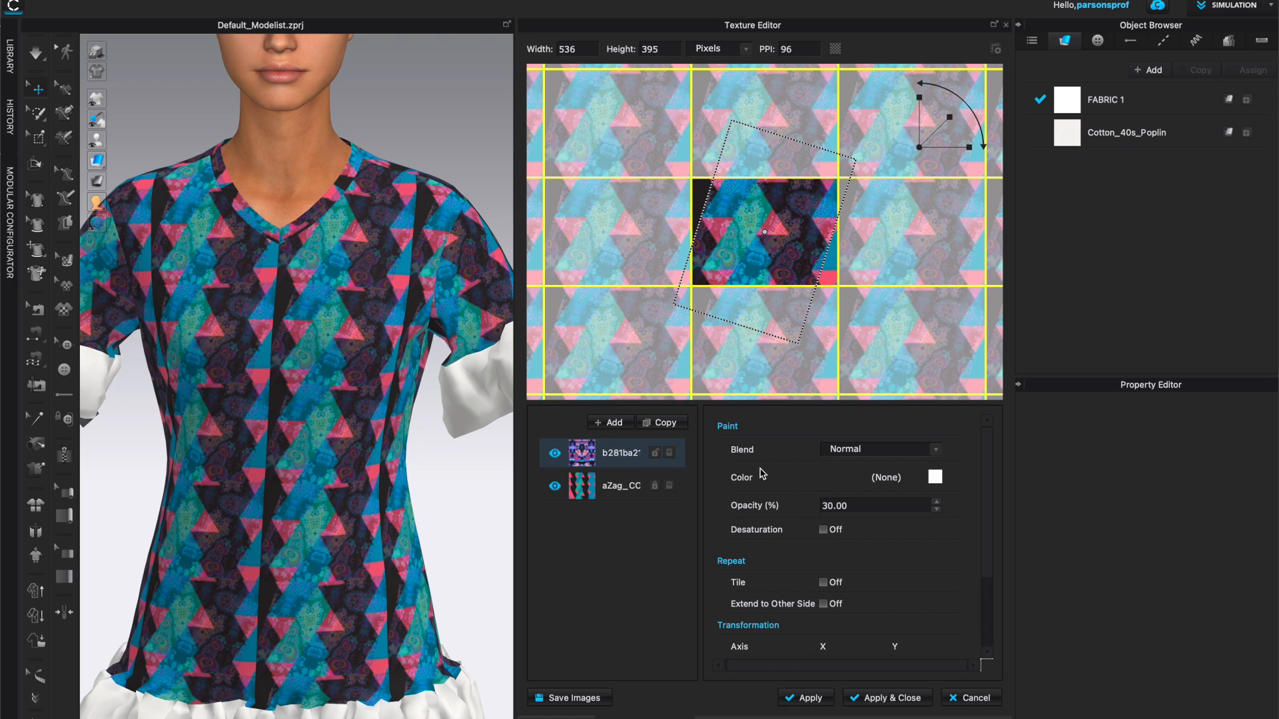
left_click(655, 454)
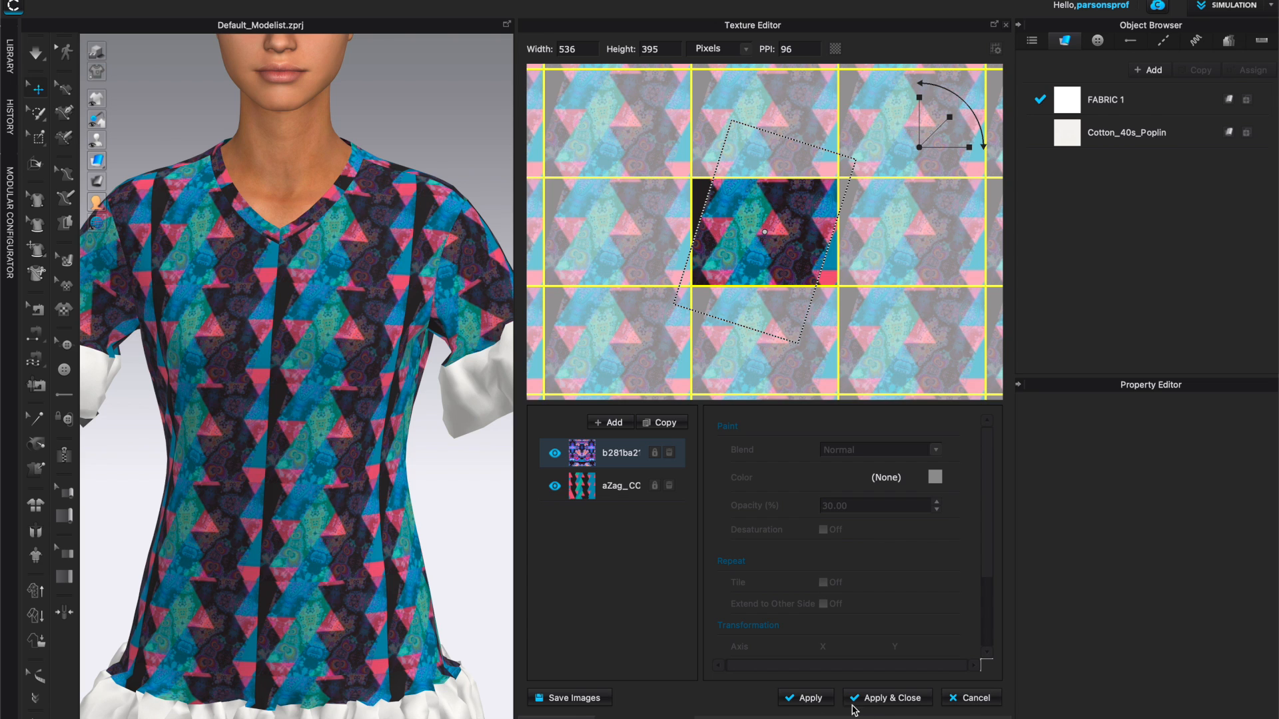
left_click(813, 697)
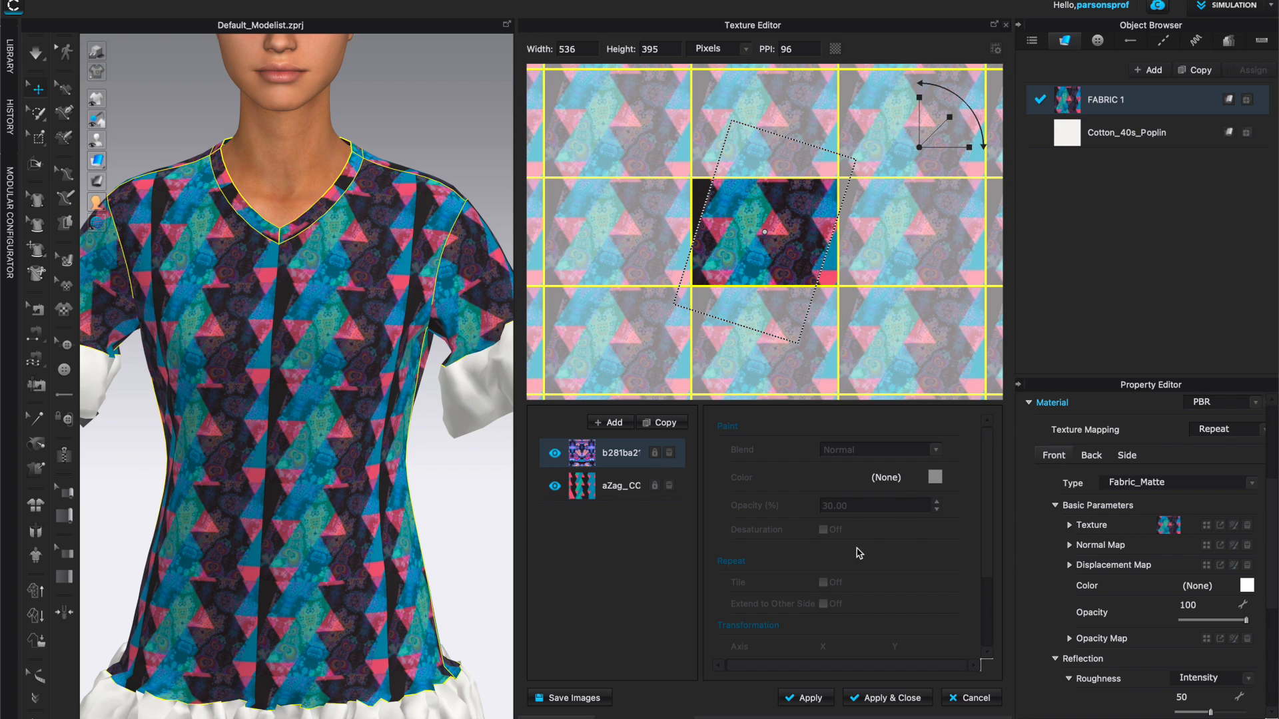
left_click(973, 700)
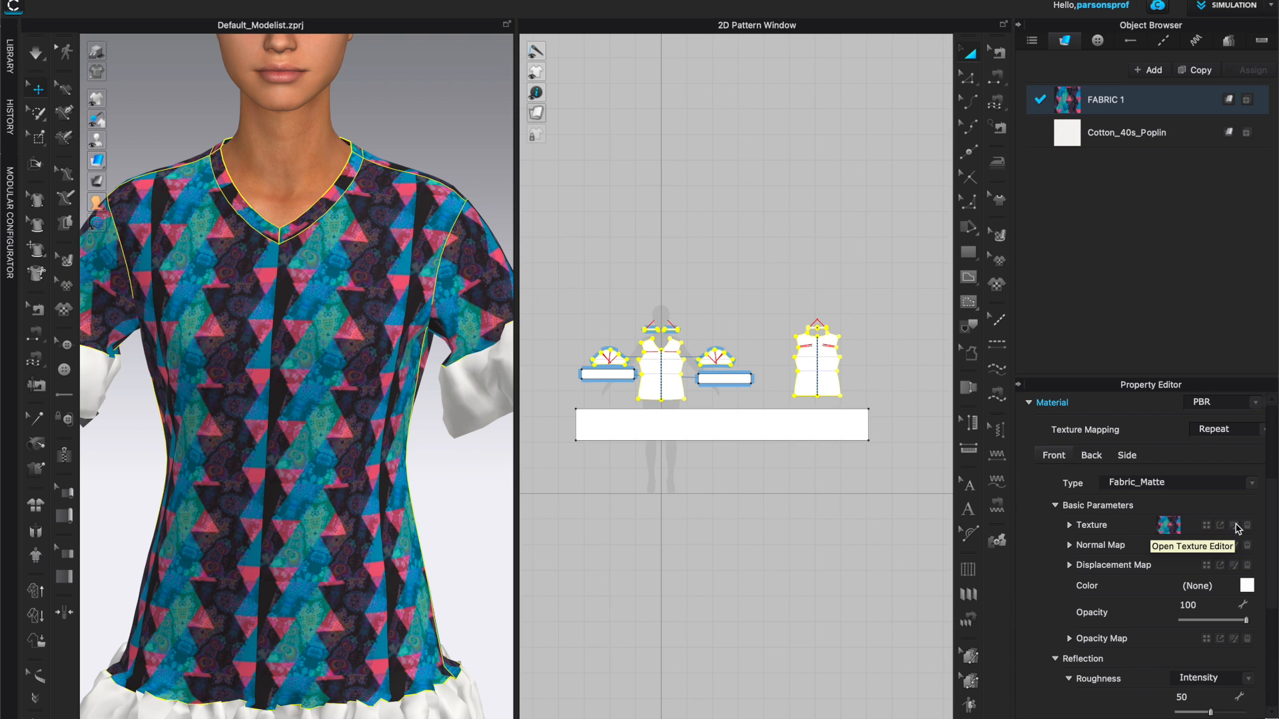
Step: Reopen FABRIC 1's texture in the Texture Editor and save both layer images, b281ba2… and aZag_COL, as PNG
left_click(1237, 527)
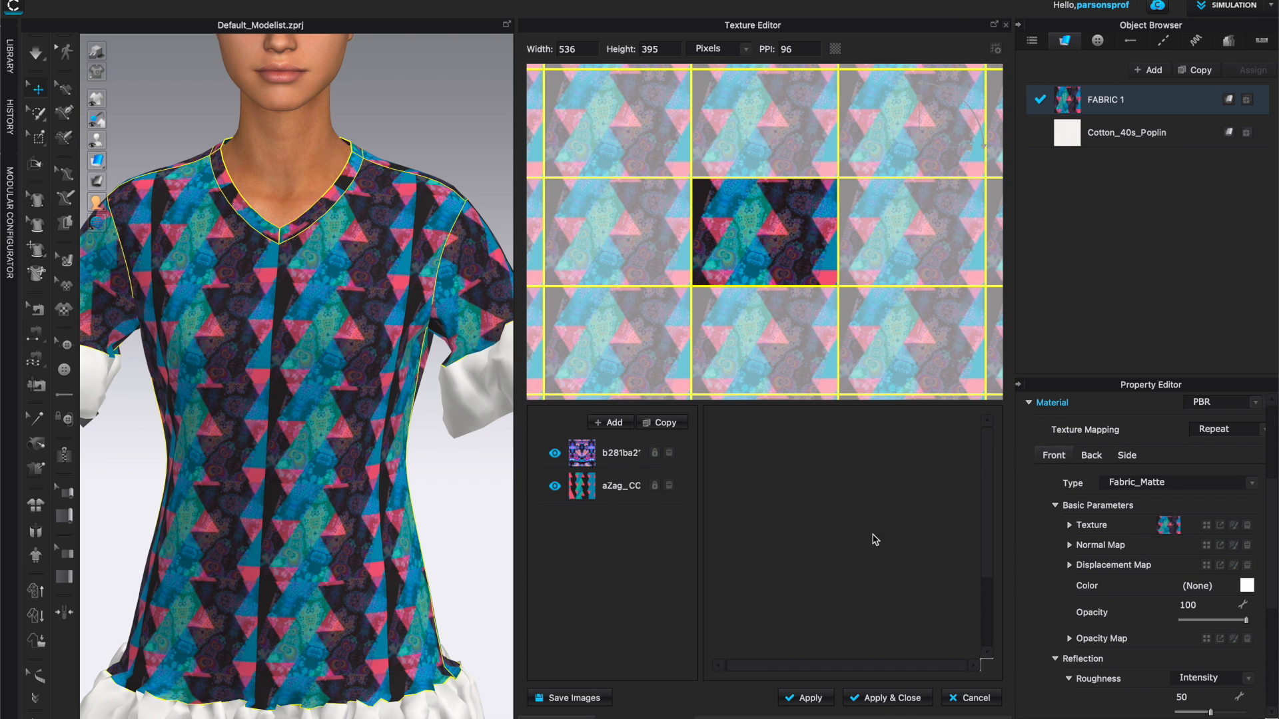
left_click(623, 452)
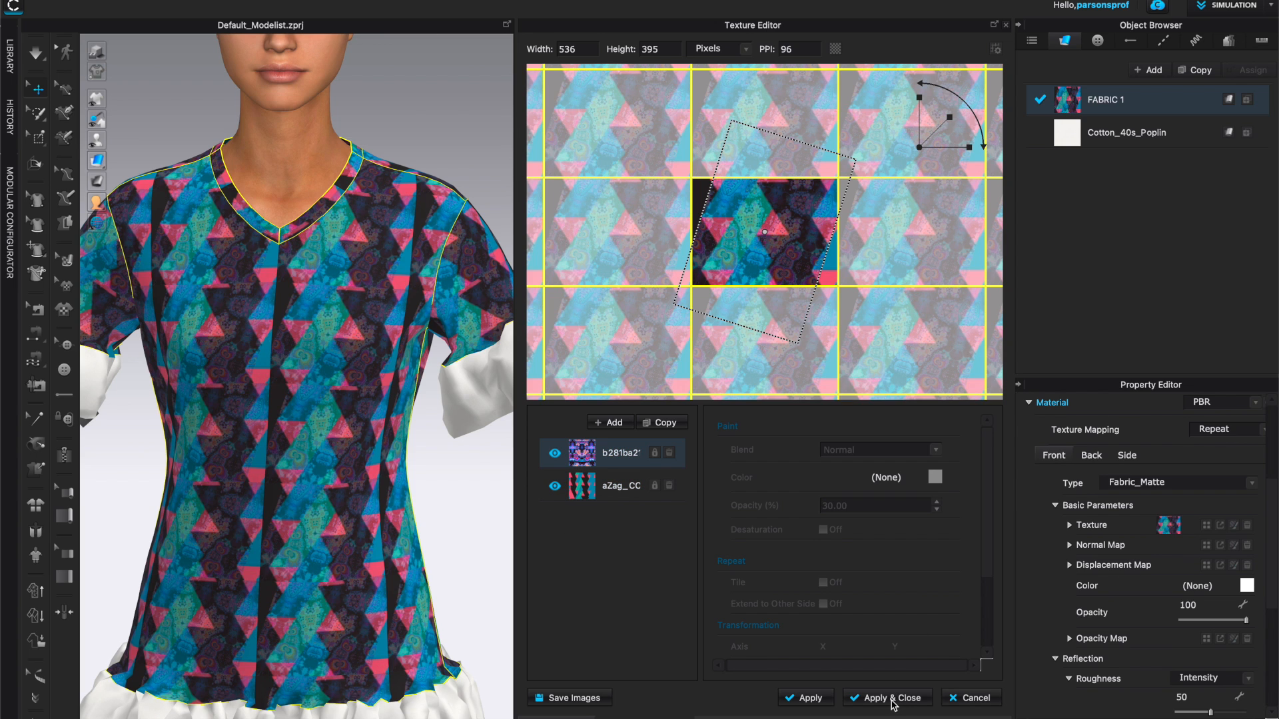
left_click(577, 698)
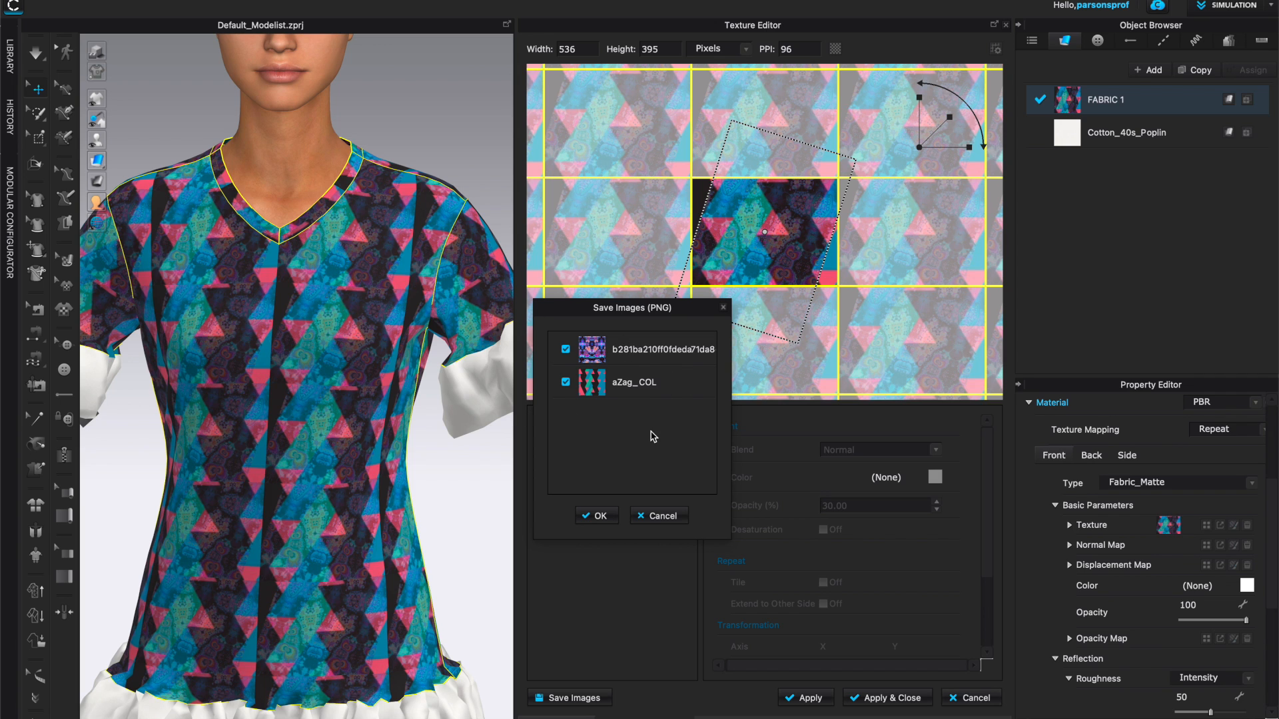
left_click(600, 516)
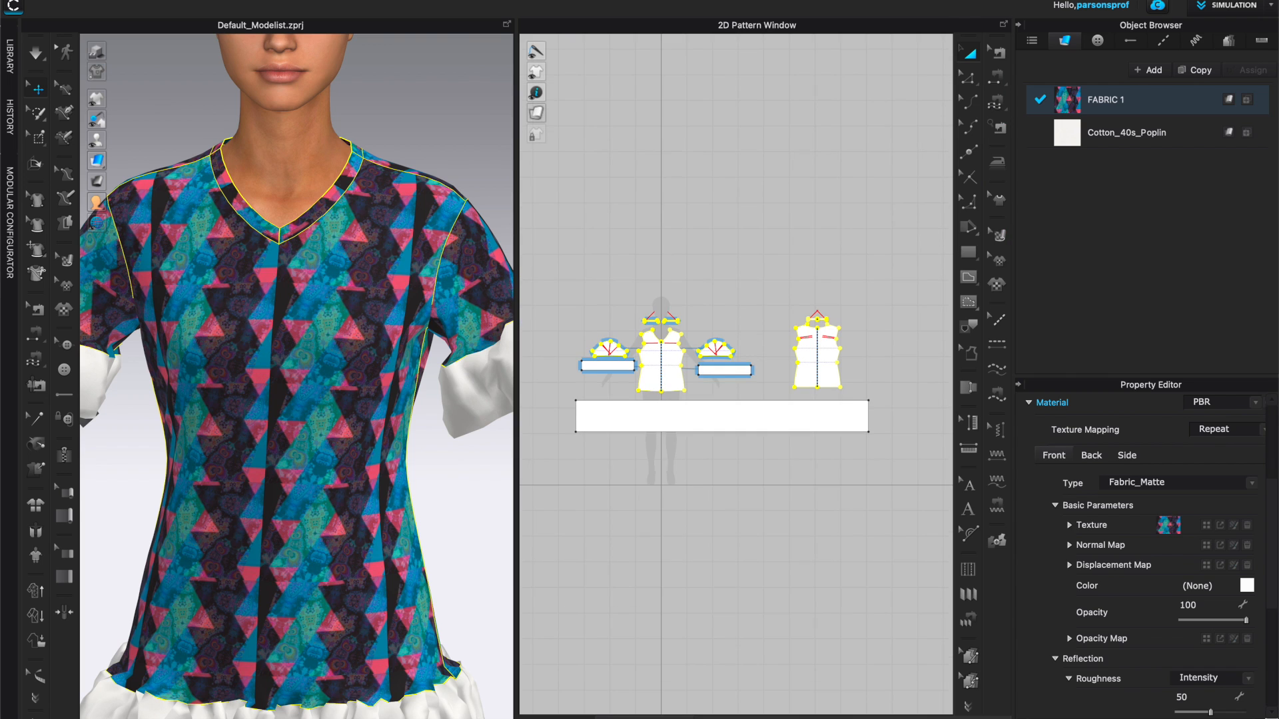
Step: Examine the garment pieces in the 2D Pattern Window and switch between it and the Texture Editor
scroll(780, 513, "up", 3)
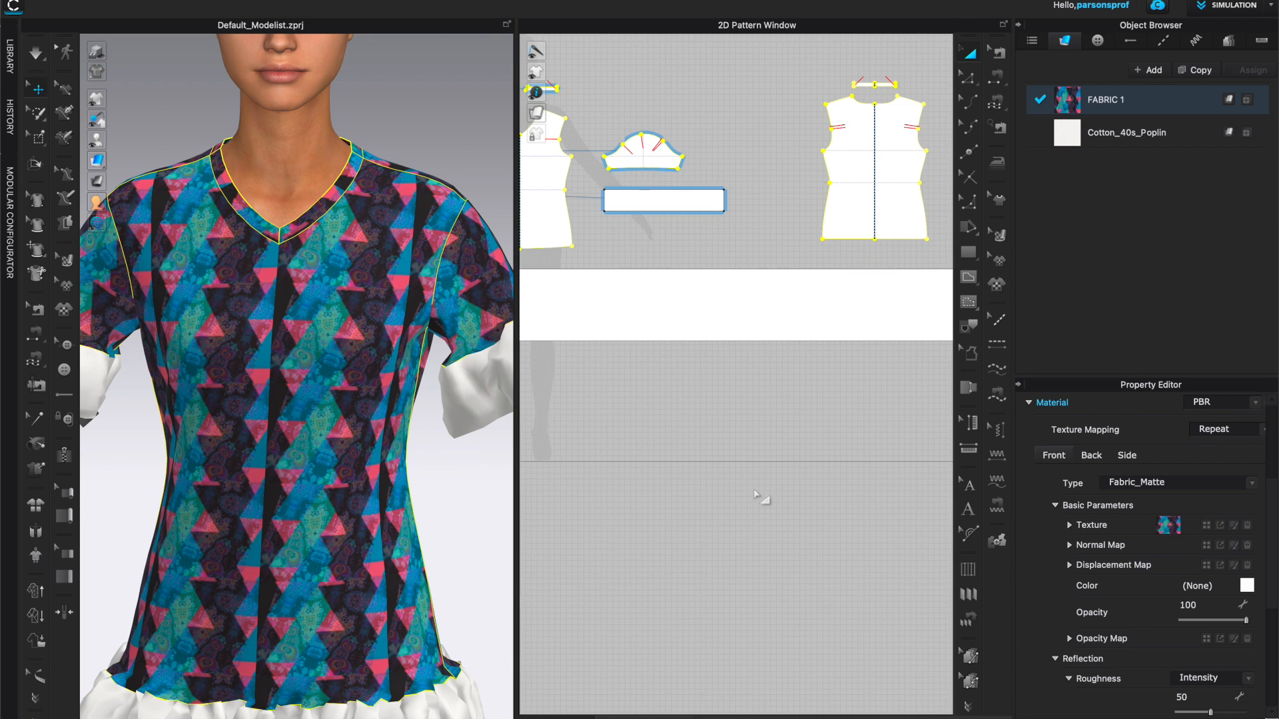
scroll(756, 503, "down", 2)
middle_click_drag(756, 505, 784, 551)
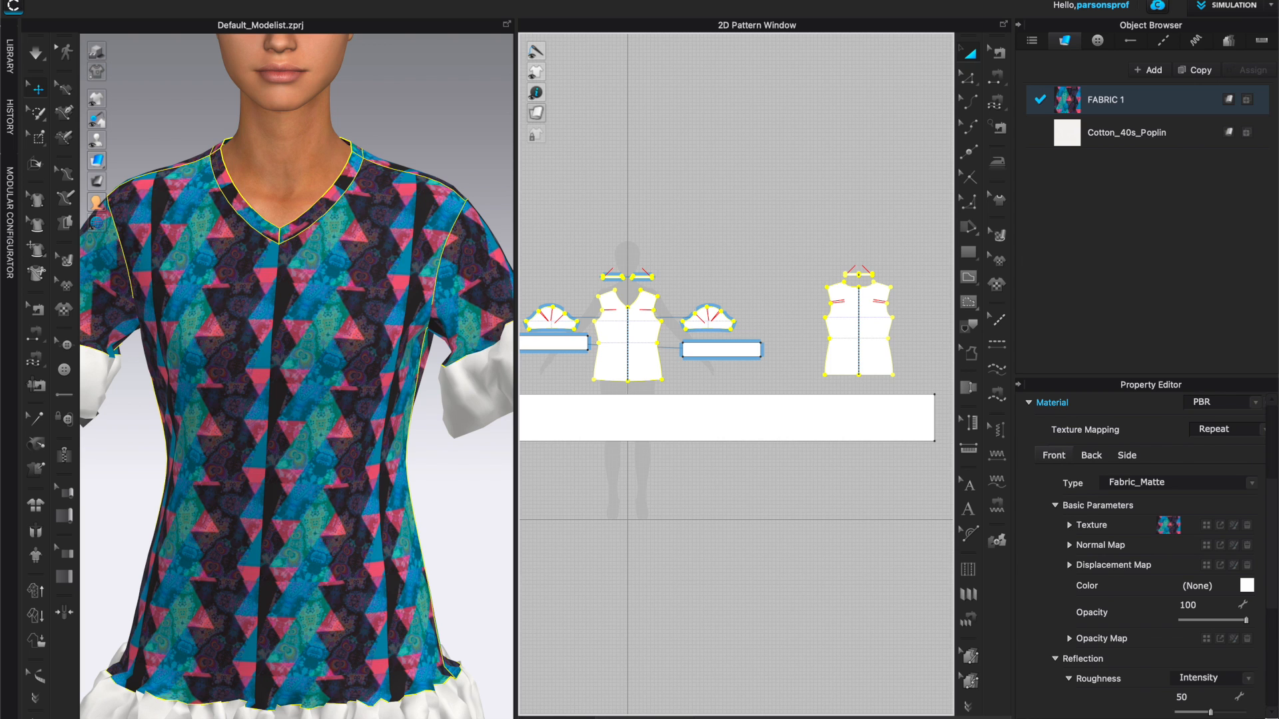
left_click(643, 717)
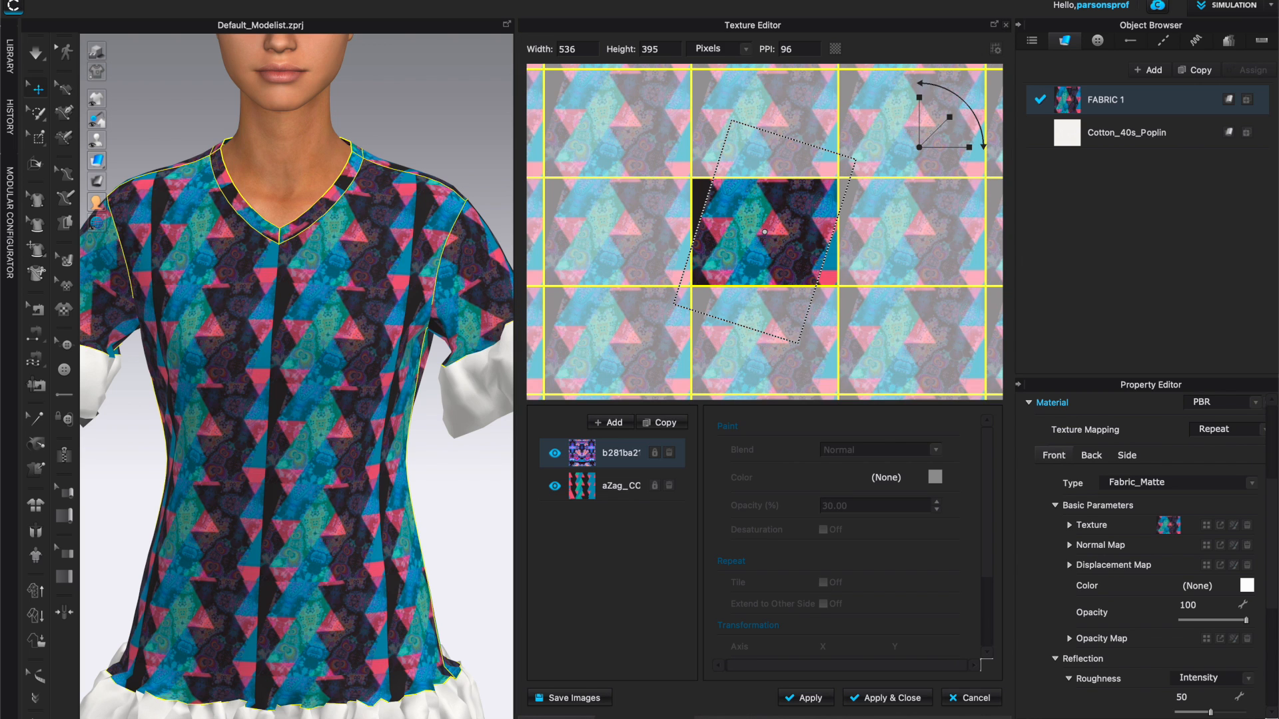
left_click(643, 717)
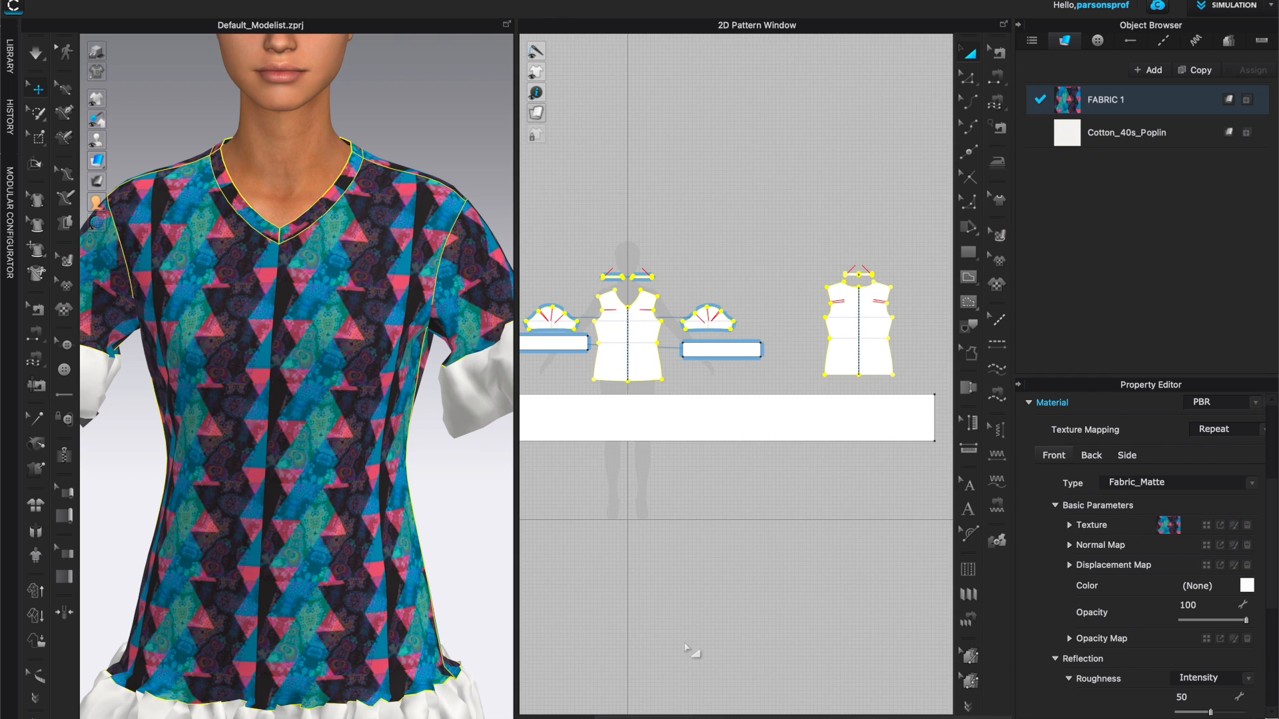
scroll(769, 520, "up", 3)
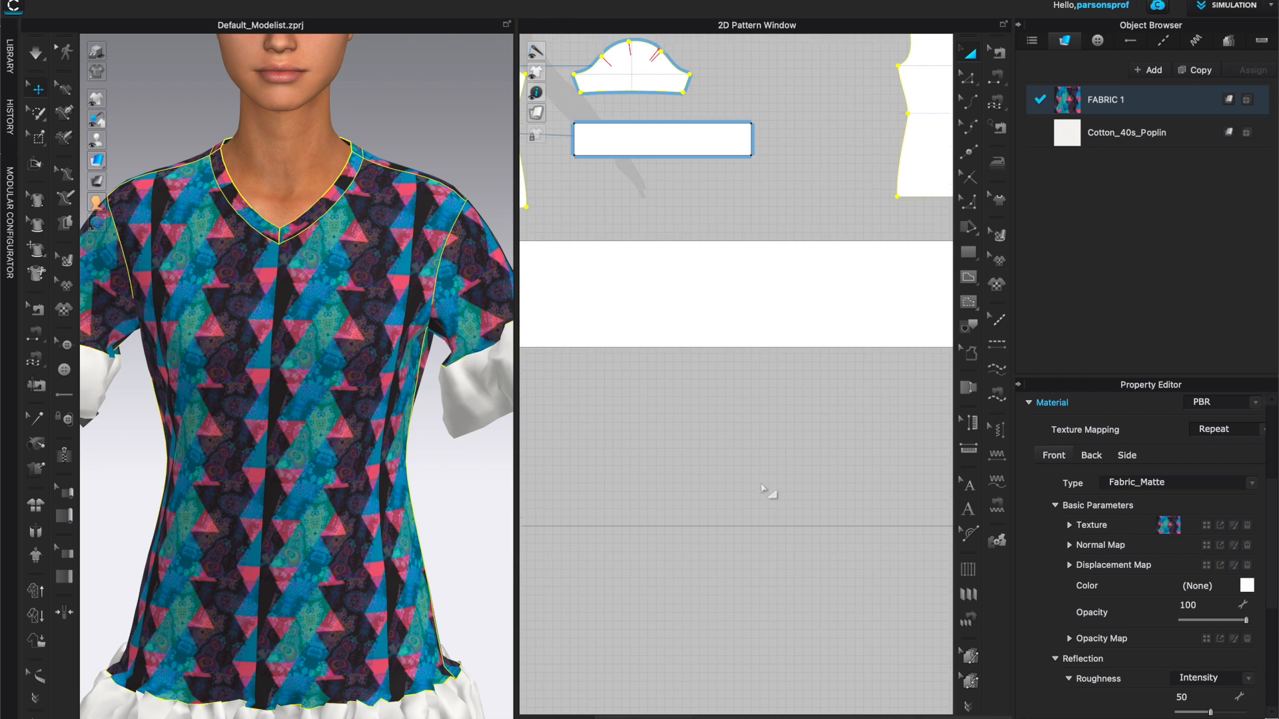
scroll(771, 491, "down", 4)
middle_click_drag(692, 533, 715, 541)
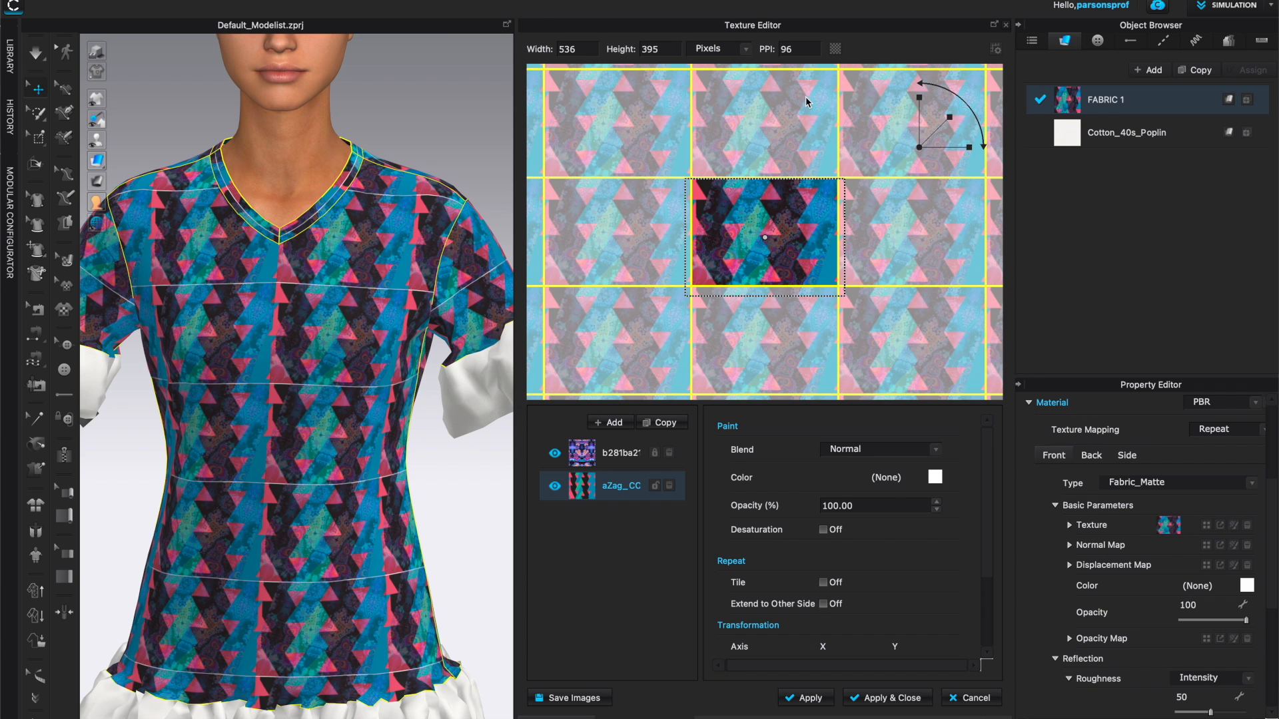
Step: Close the Texture Editor and apply the pending layer changes to FABRIC 1's texture
left_click(1007, 27)
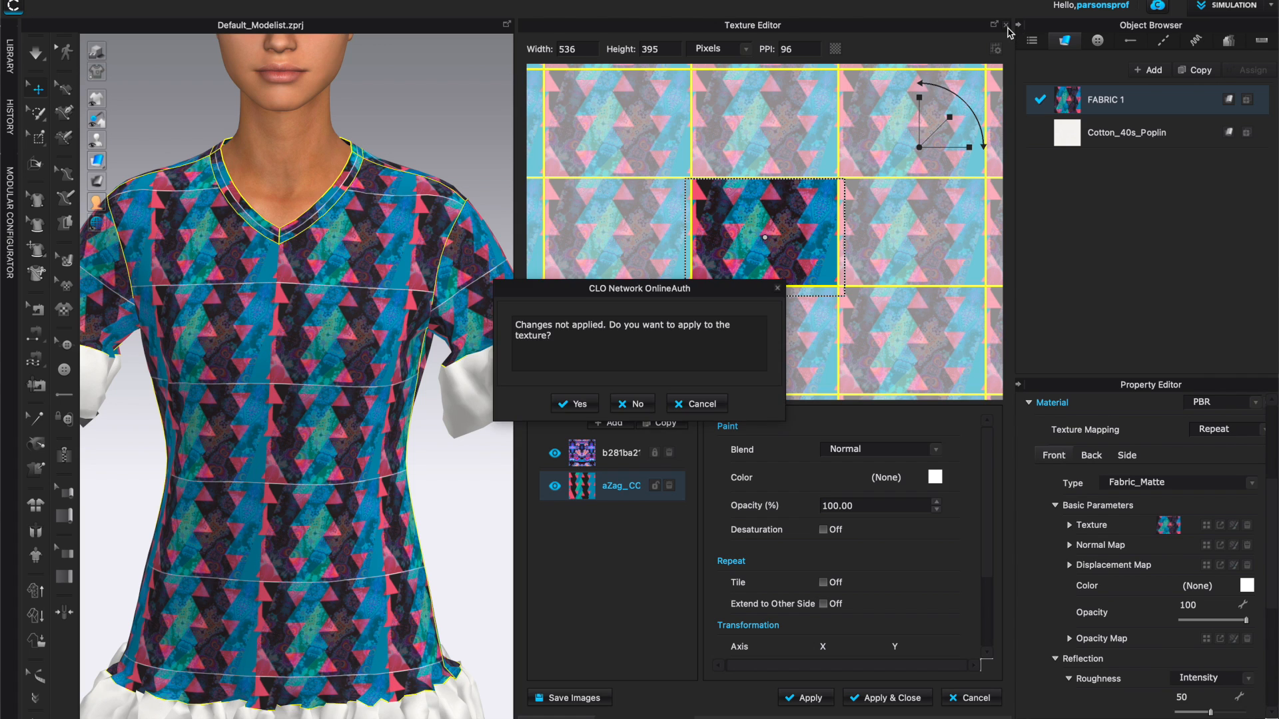
left_click_drag(728, 283, 446, 384)
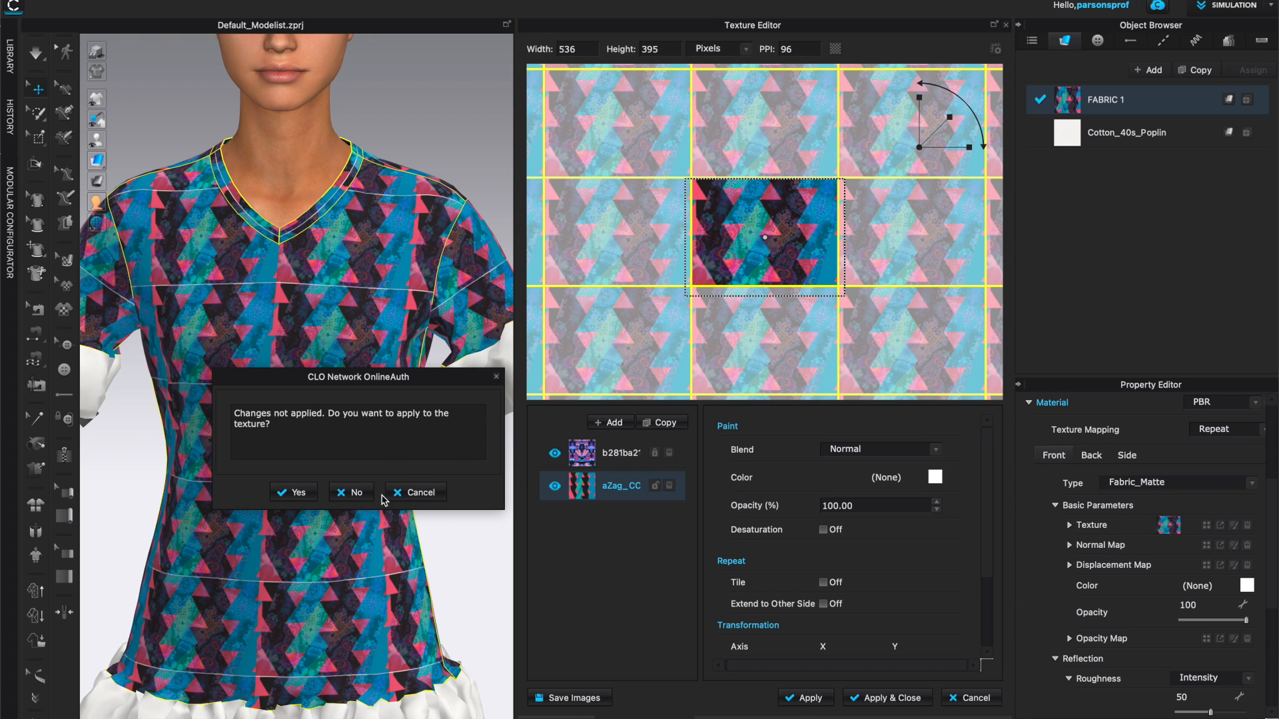
left_click(297, 493)
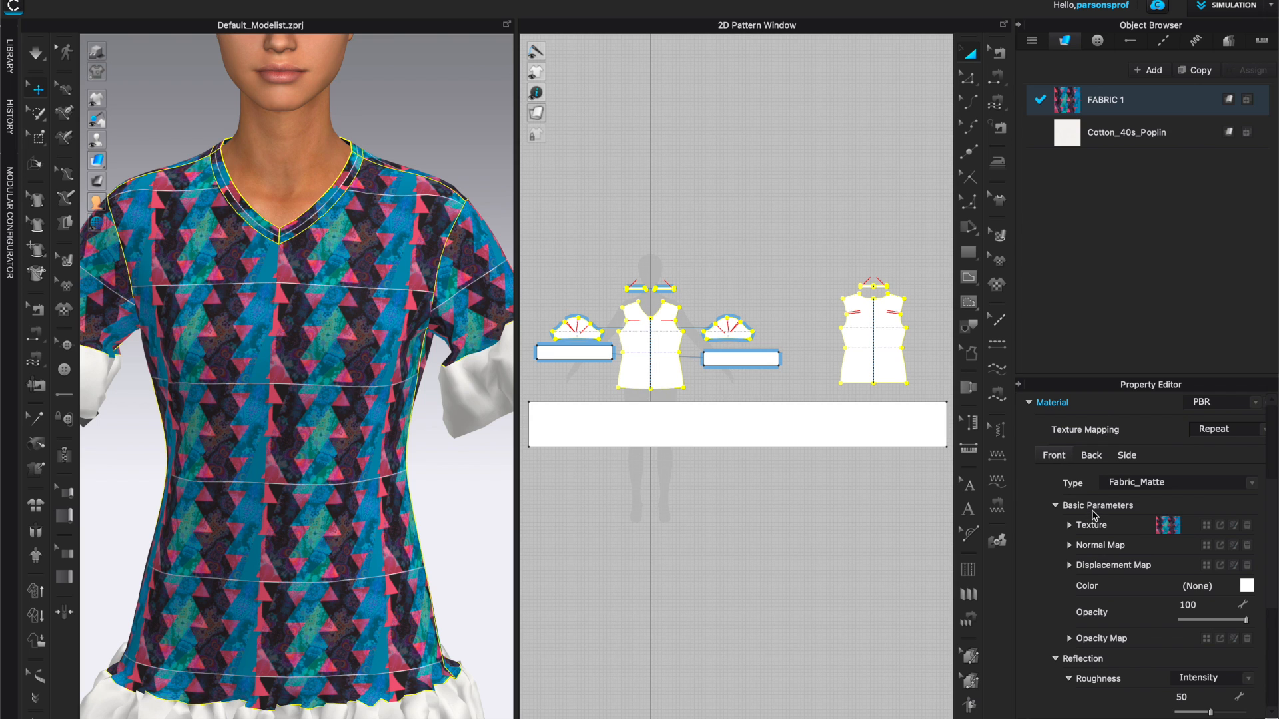
Step: Reopen FABRIC 1's texture for editing, check the locked fractal layer b281ba2…, and leave the Texture Editor without applying anything
left_click(1237, 528)
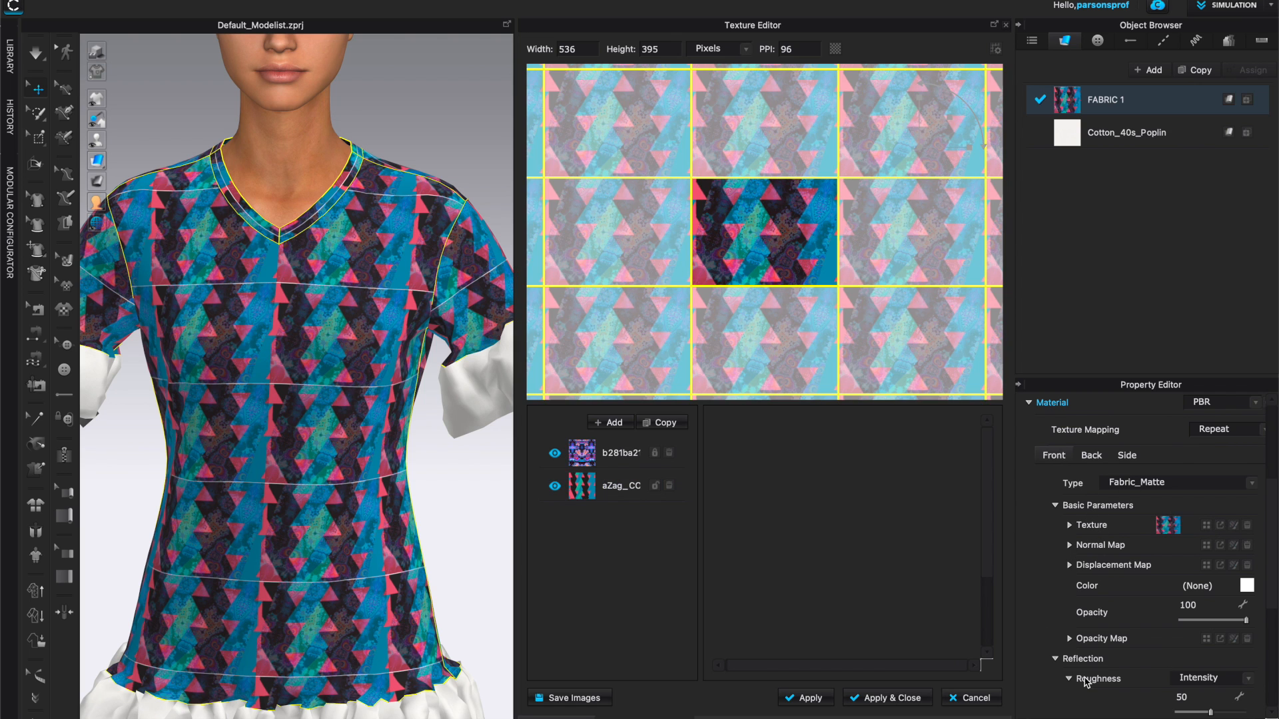
left_click(600, 458)
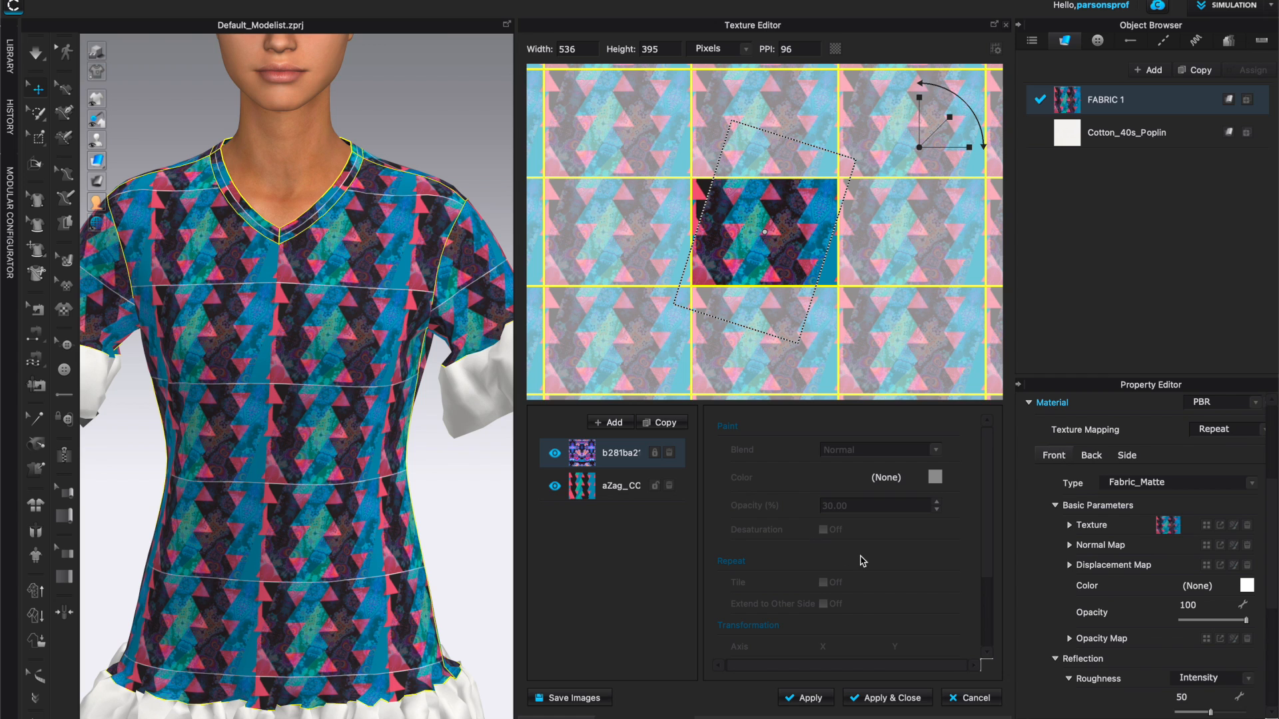
left_click(978, 700)
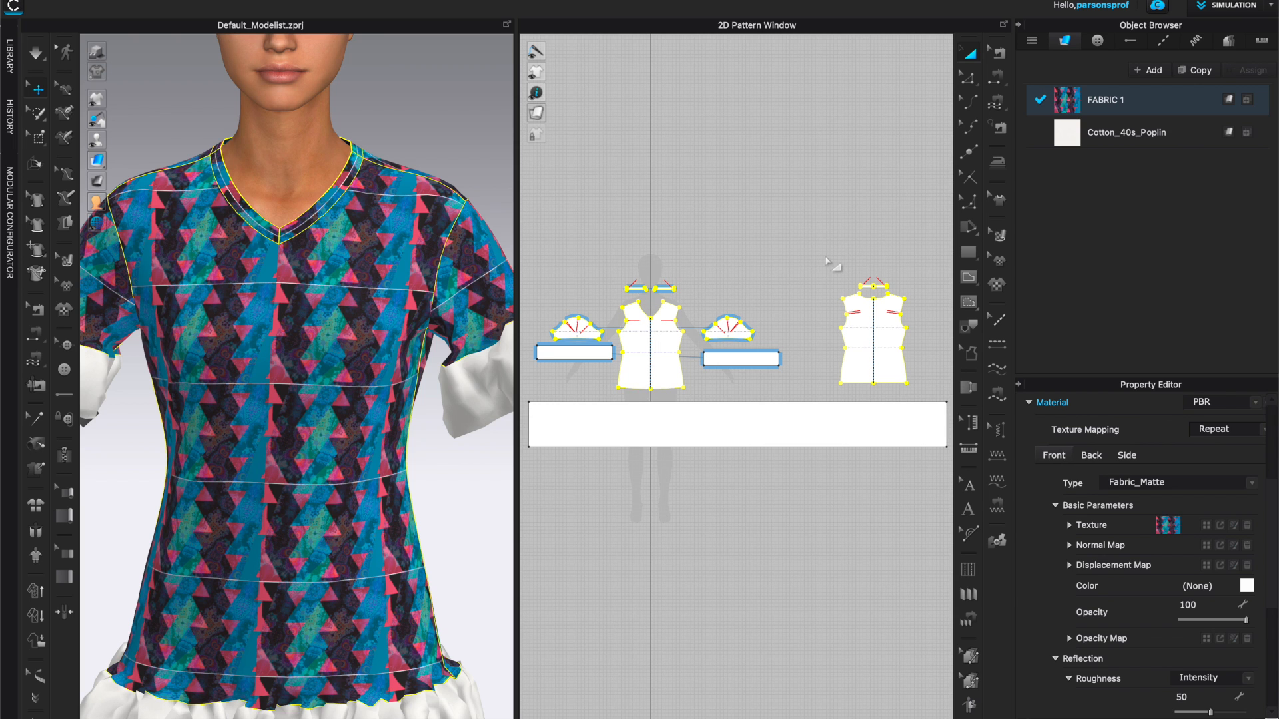
Step: Examine the garment's pattern pieces and the printed dress on the full upper body of the avatar
scroll(811, 280, "up", 2)
scroll(810, 280, "down", 4)
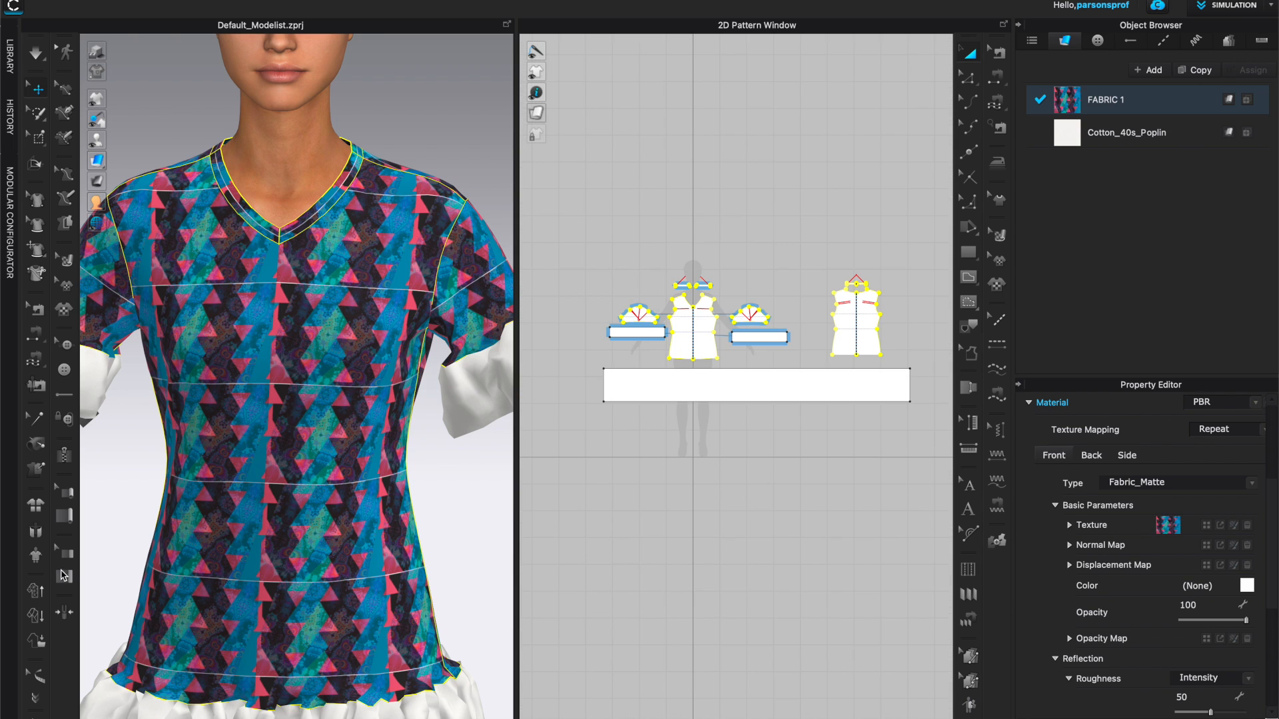
scroll(352, 411, "down", 2)
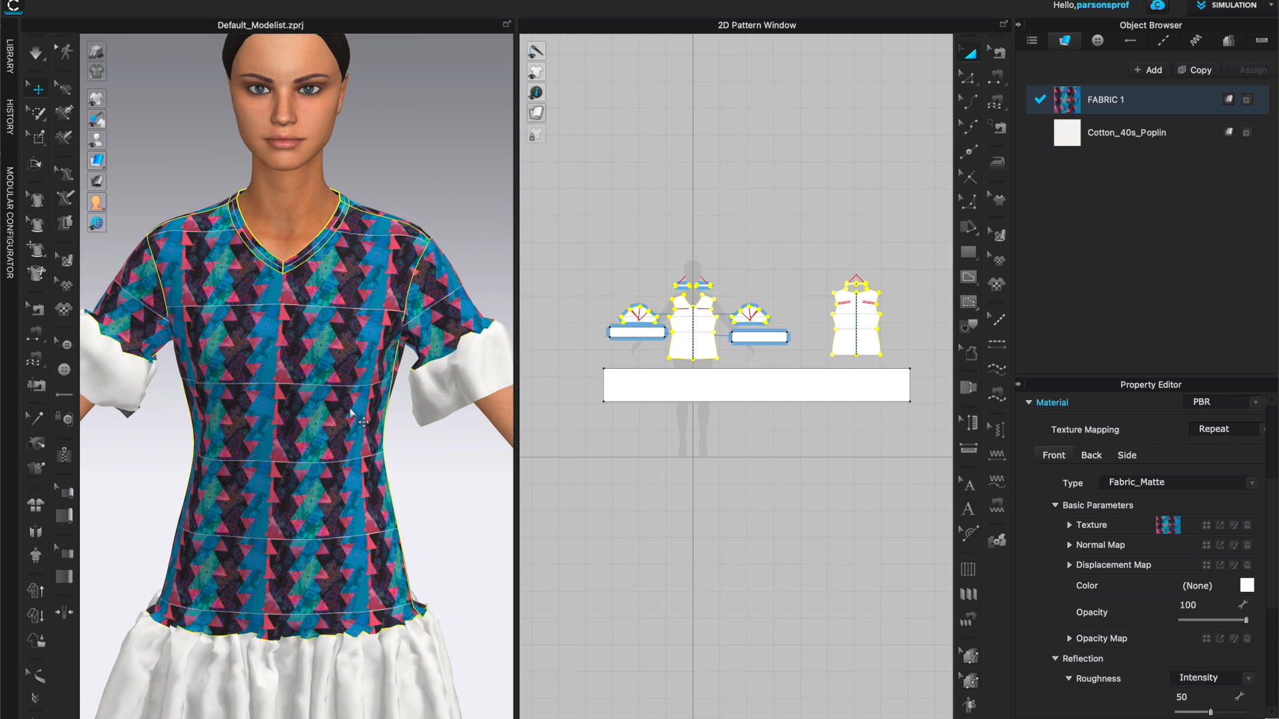
scroll(353, 411, "down", 2)
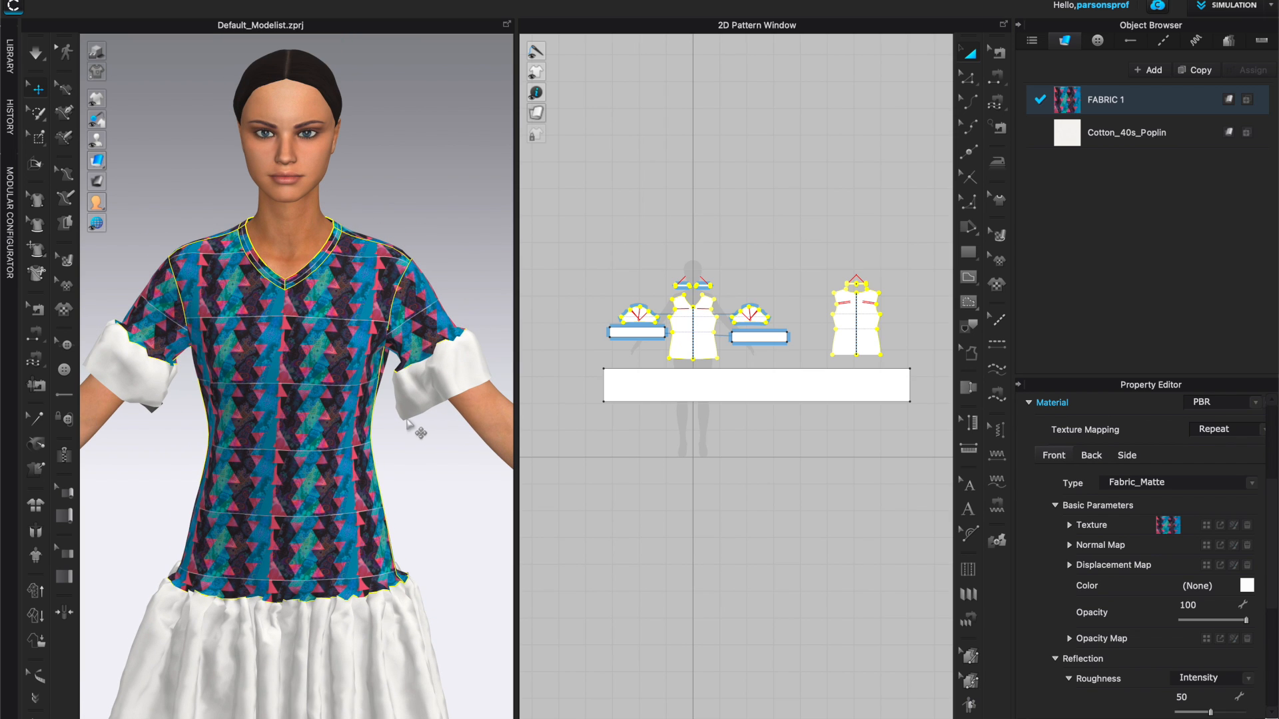
scroll(409, 424, "up", 1)
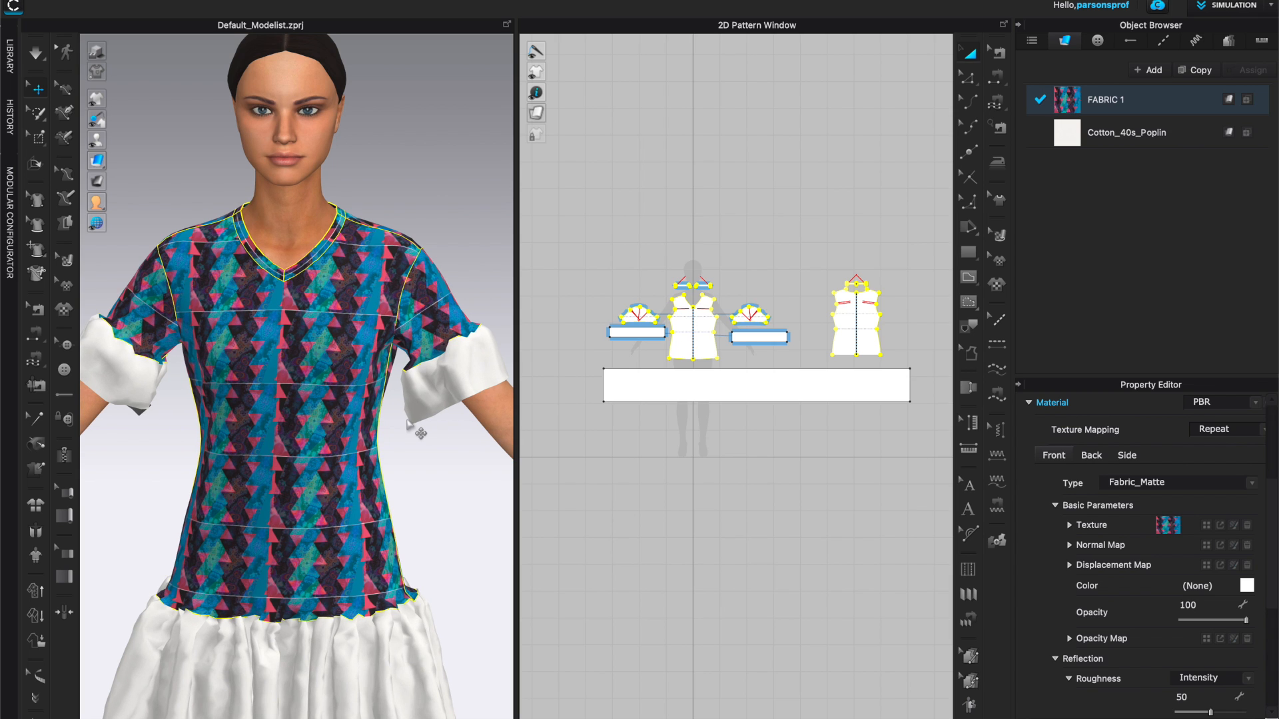